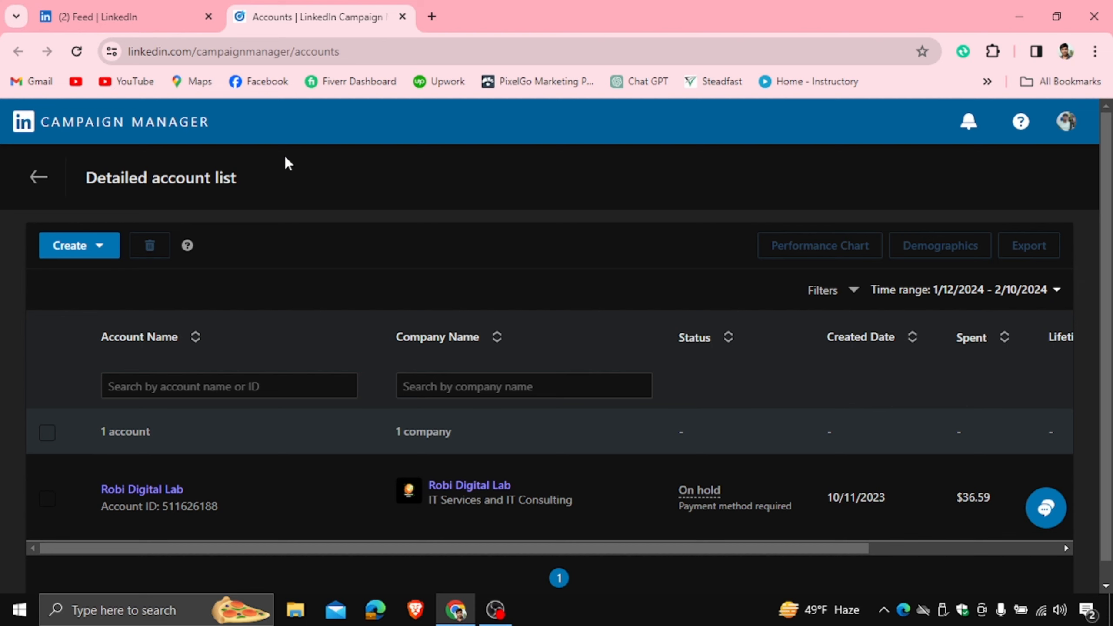
# - Switch to the LinkedIn feed and scroll to the Francorp India promoted webinar post for 14 Feb 2024
pyautogui.click(136, 13)
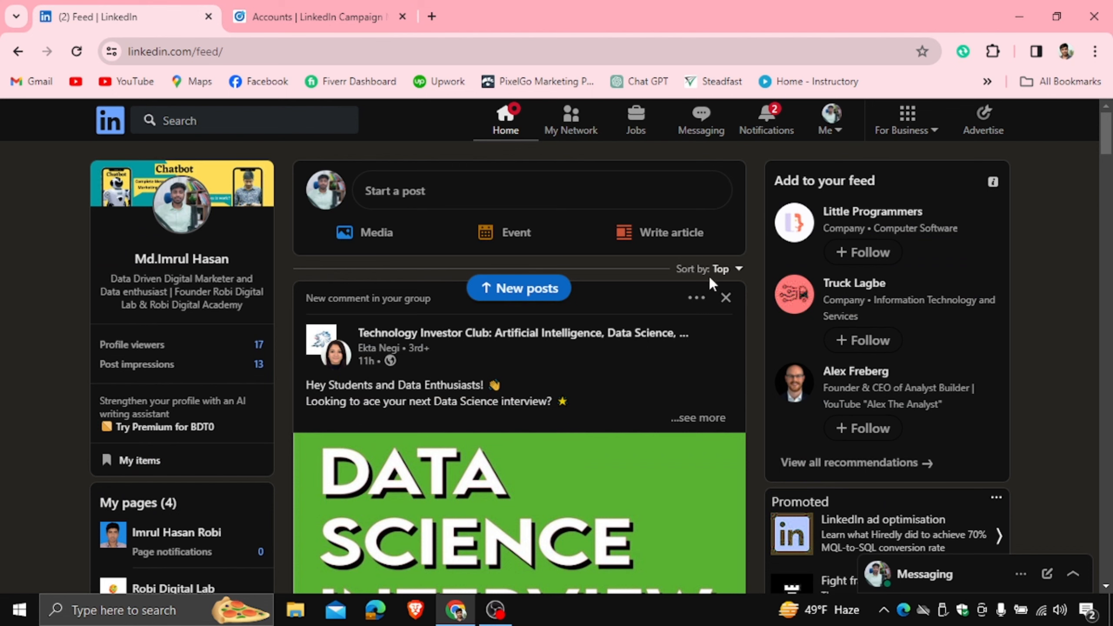
pyautogui.scroll(-9, 601, 368)
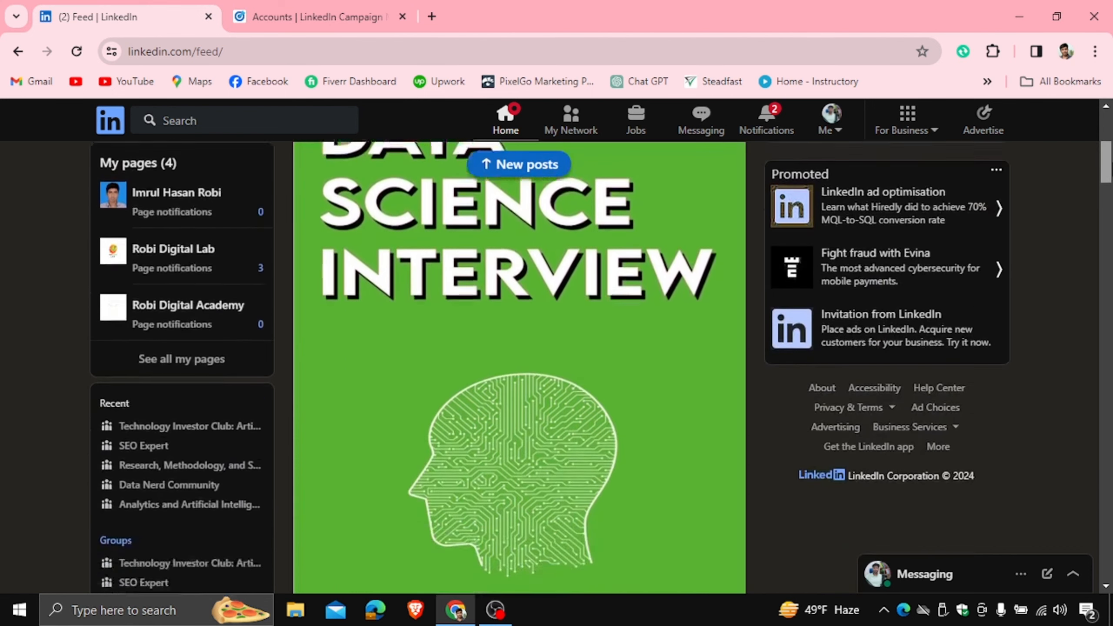
pyautogui.scroll(-13, 519, 368)
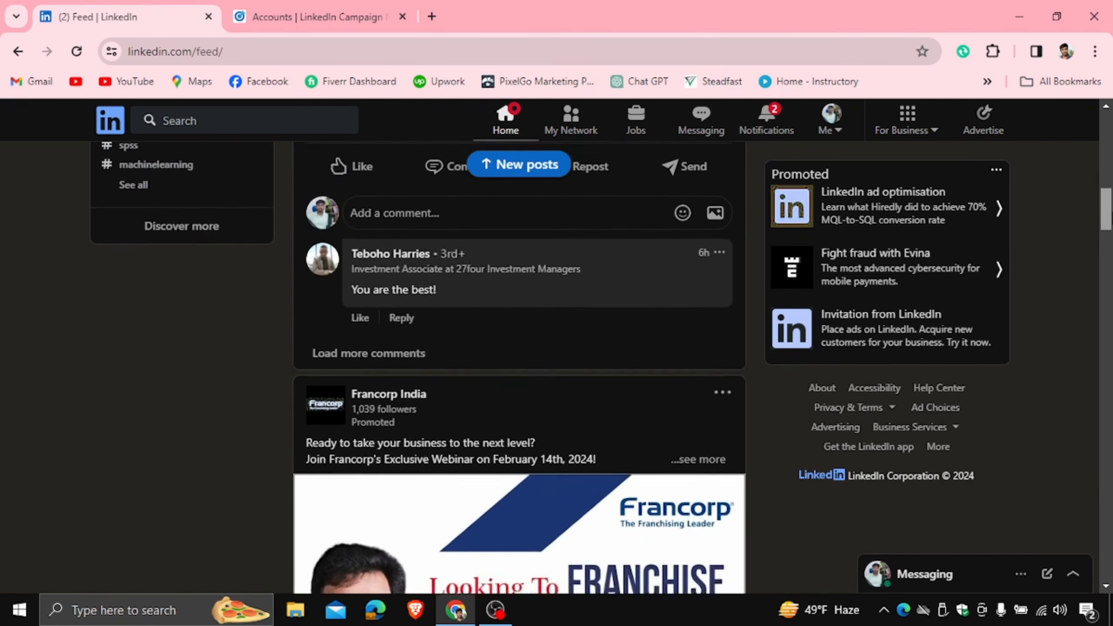
pyautogui.scroll(-2, 1110, 232)
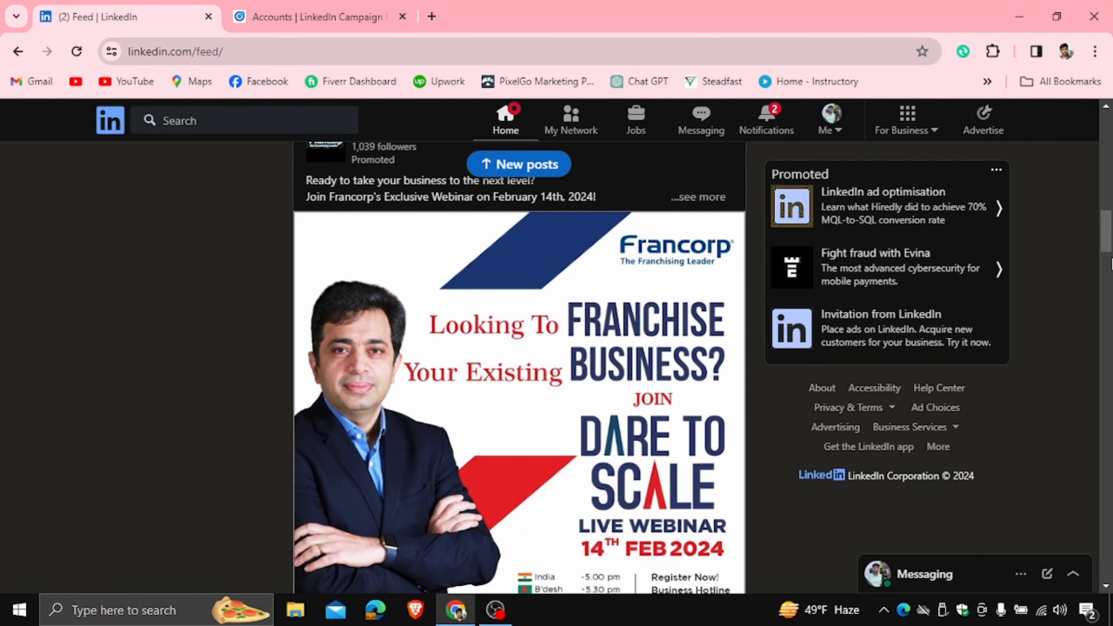
pyautogui.scroll(-2, 1111, 263)
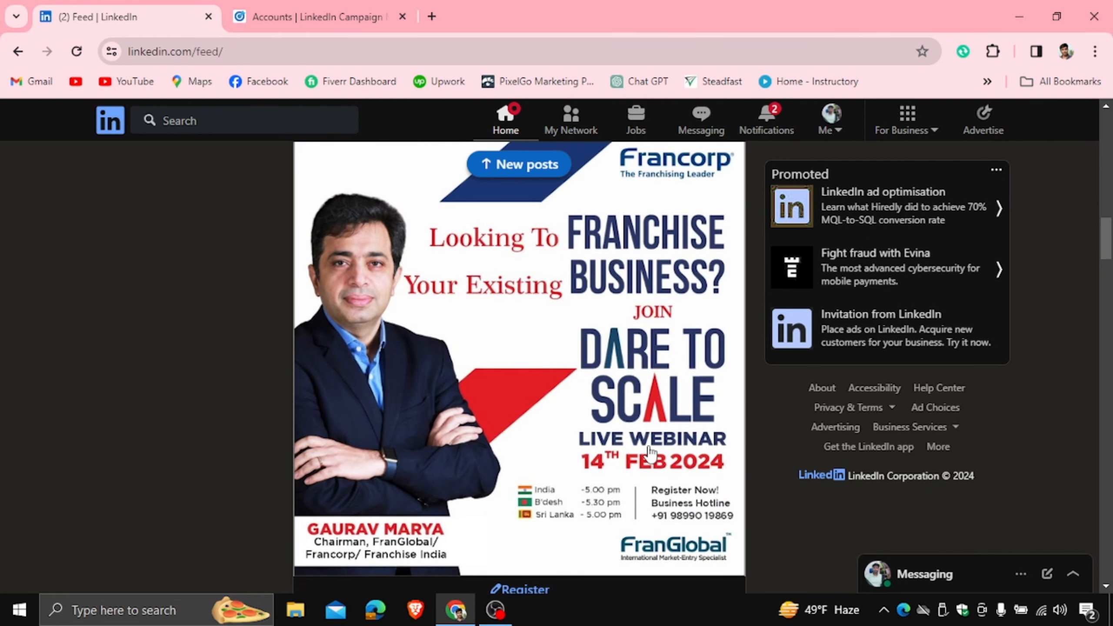
pyautogui.scroll(-2, 1100, 244)
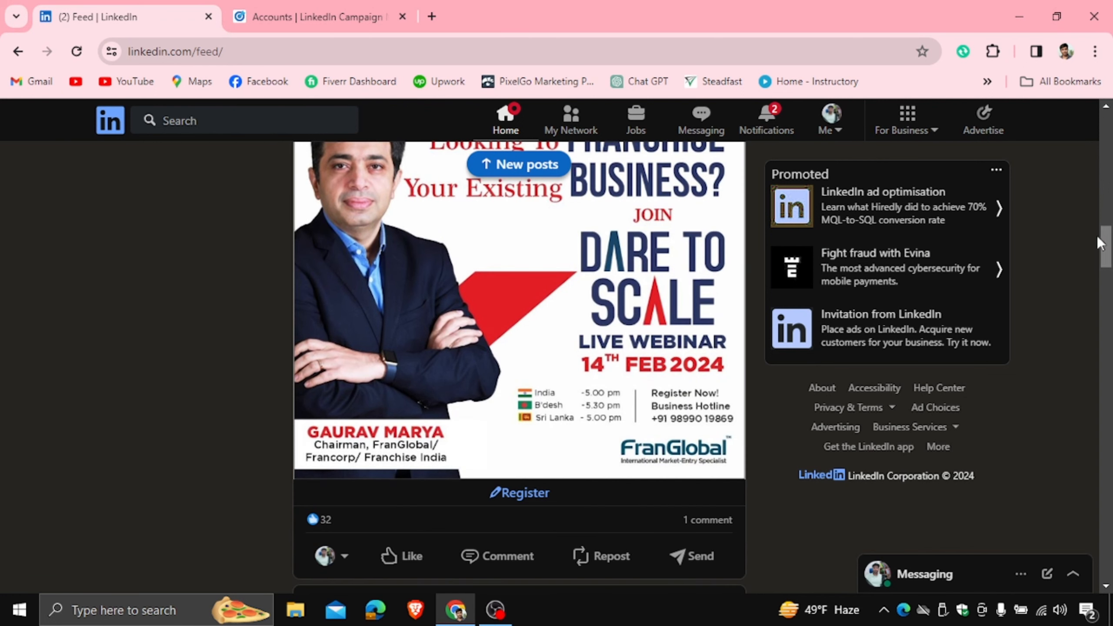
# - Register on the Francorp webinar post, autofill the City field and submit the lead form
pyautogui.click(529, 490)
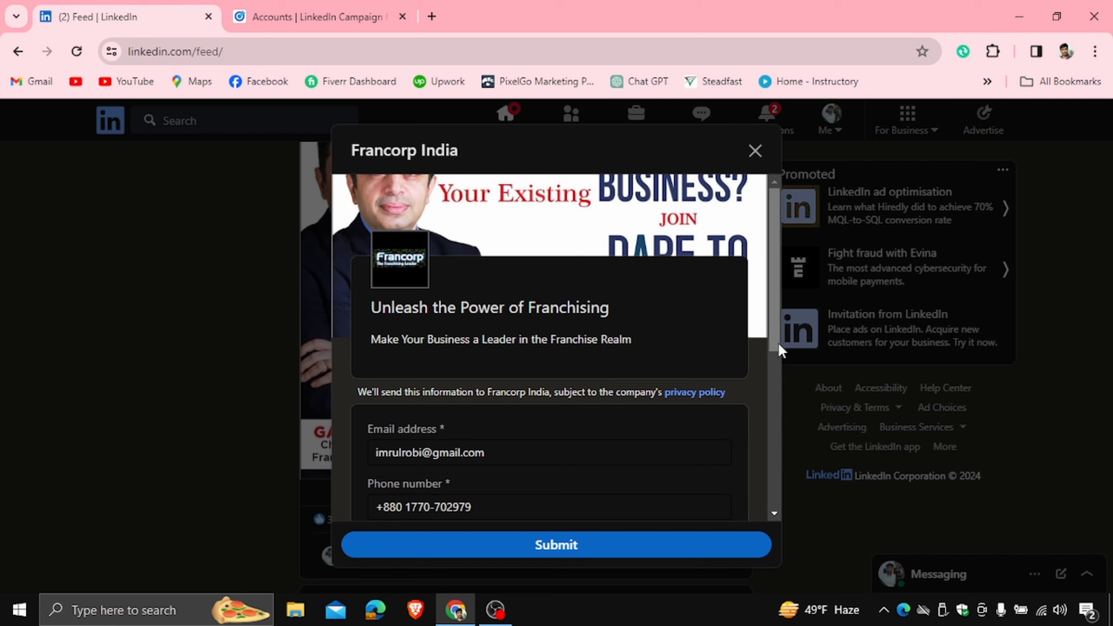
pyautogui.moveTo(774, 295); pyautogui.dragTo(771, 371)
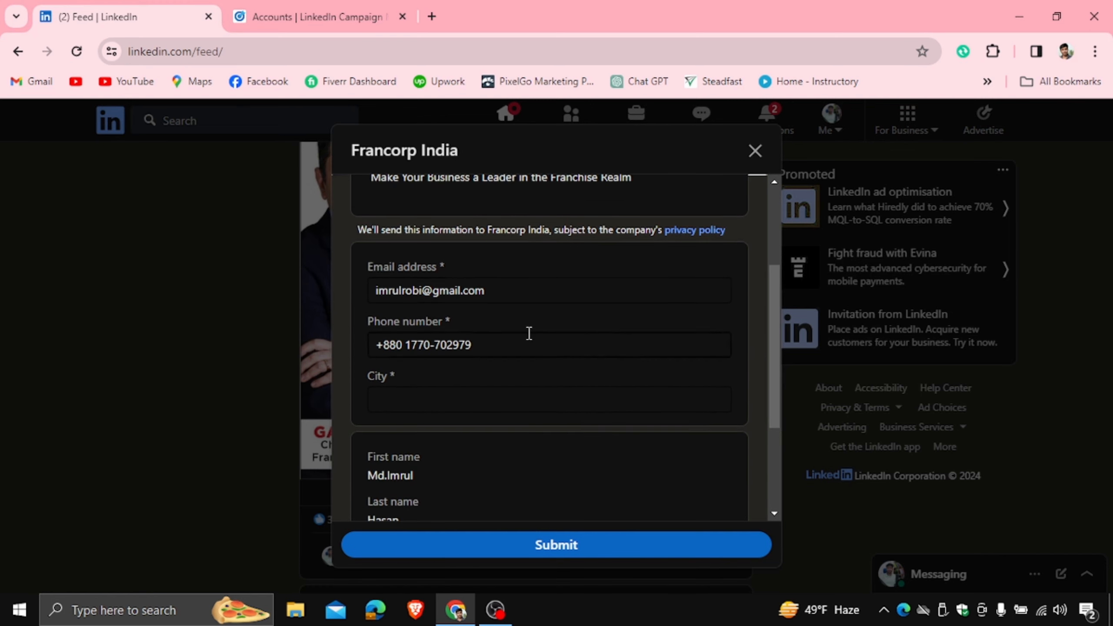
pyautogui.moveTo(774, 329); pyautogui.dragTo(772, 414)
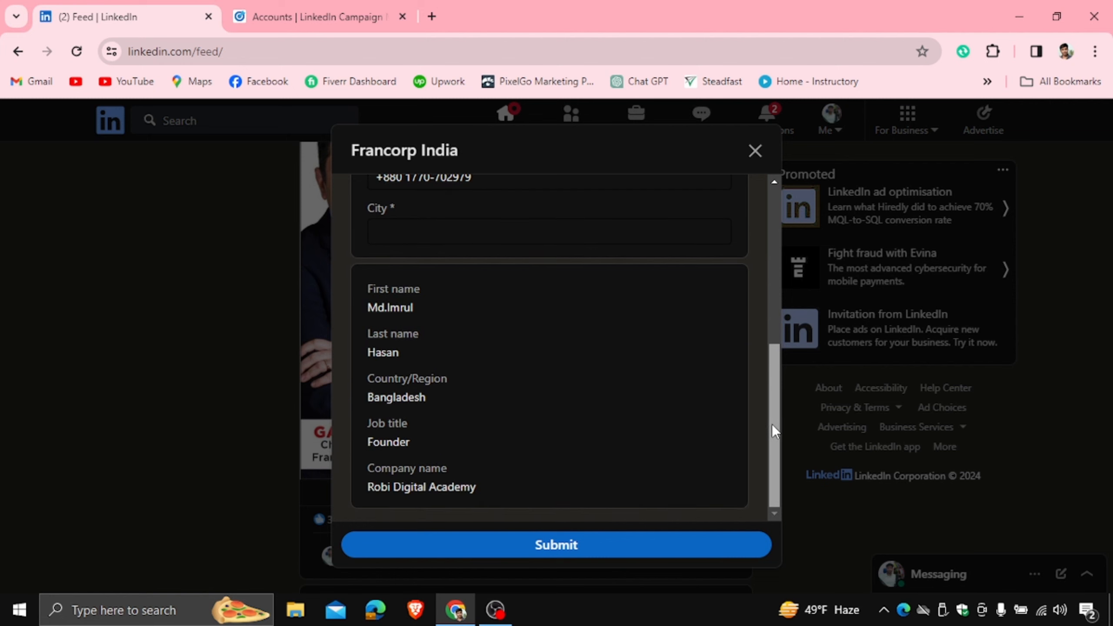
pyautogui.moveTo(778, 408); pyautogui.dragTo(784, 363)
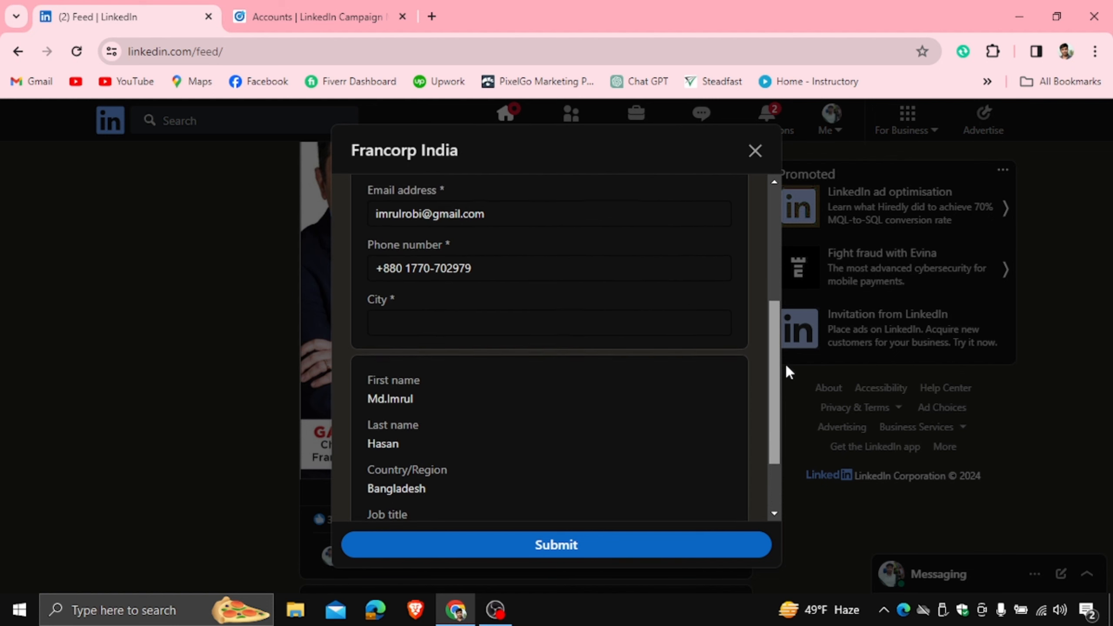
pyautogui.click(439, 328)
pyautogui.click(520, 377)
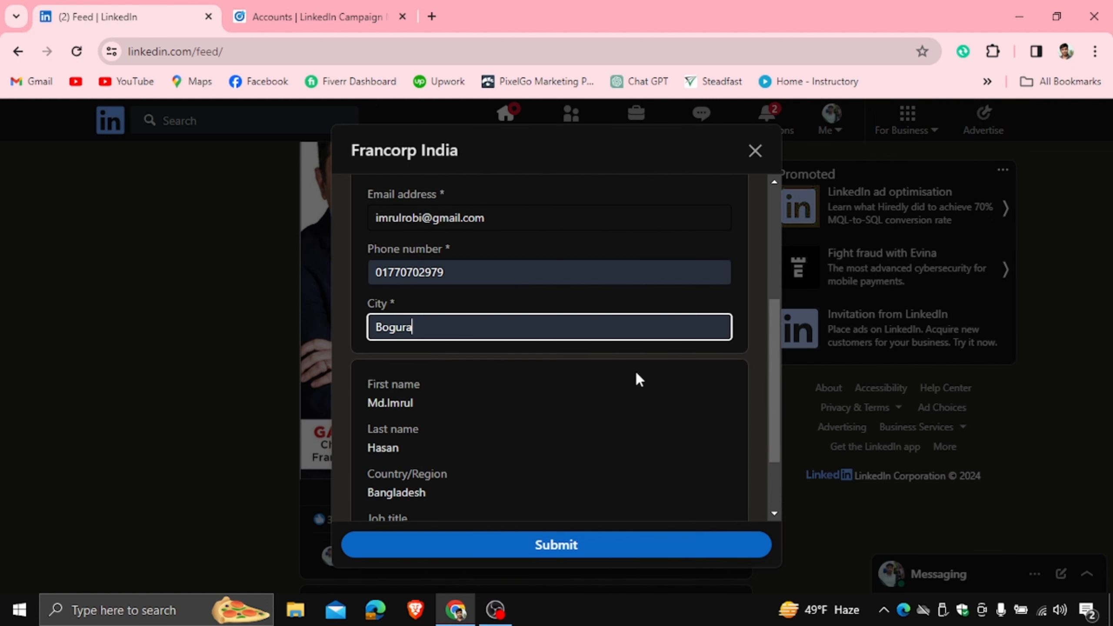
pyautogui.click(575, 550)
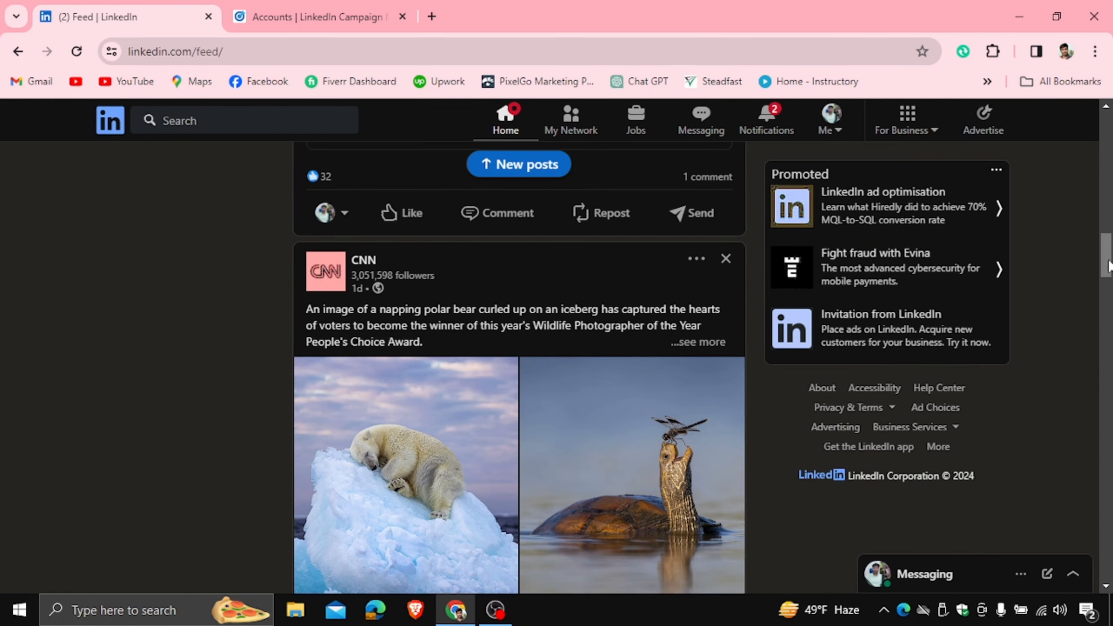
# - Scroll back to the Francorp post and highlight its 'Information sent to Francorp India' confirmation text
pyautogui.scroll(6, 525, 328)
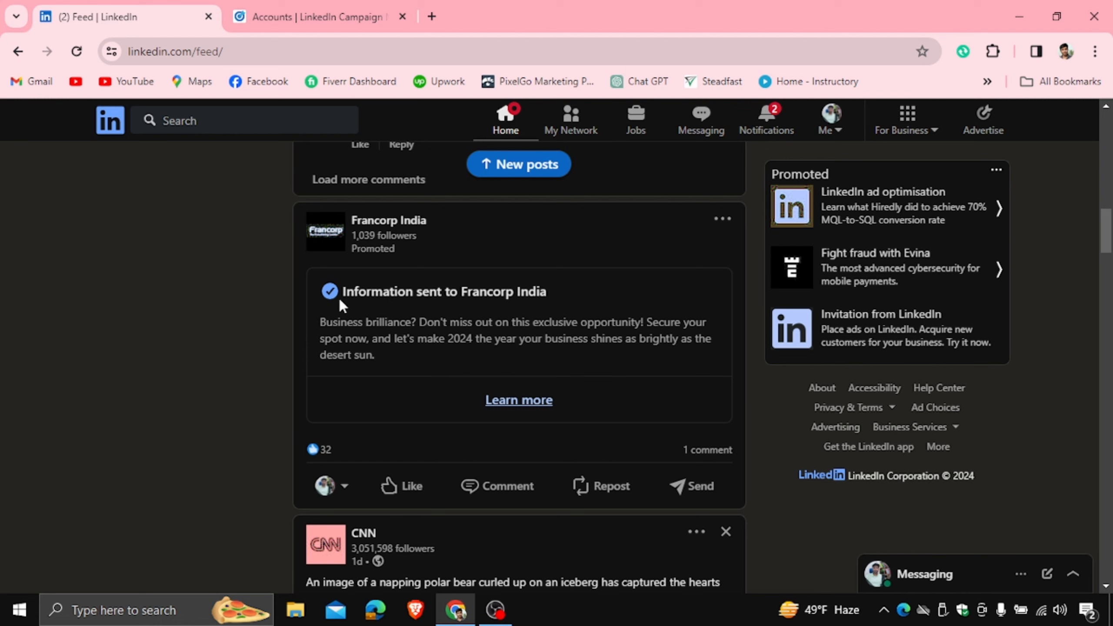
pyautogui.moveTo(344, 290); pyautogui.dragTo(533, 284)
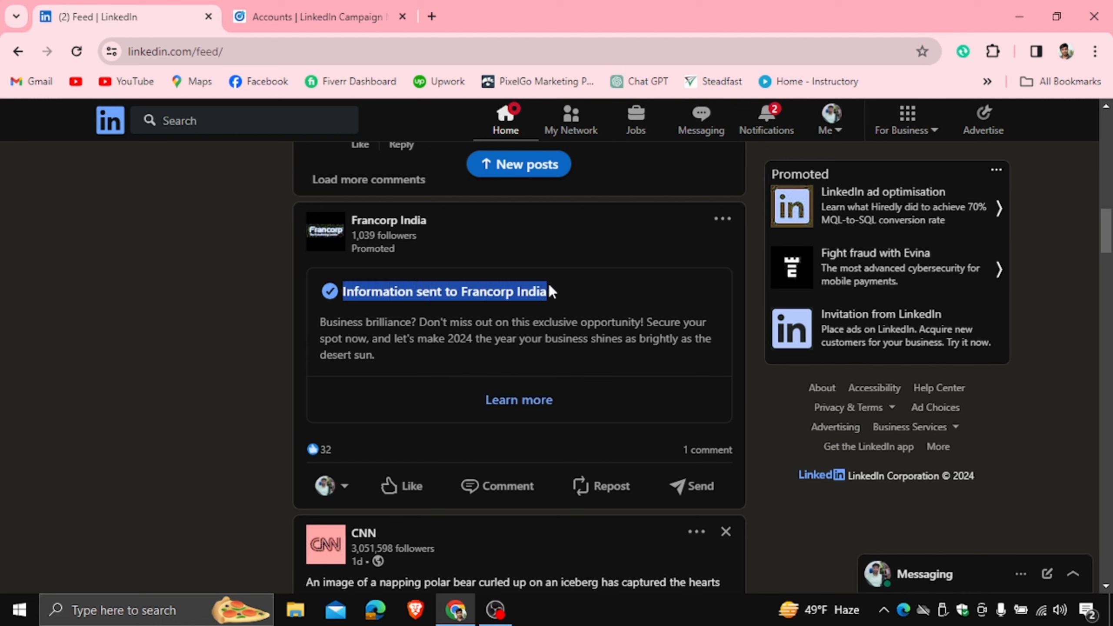
pyautogui.moveTo(320, 323); pyautogui.dragTo(370, 356)
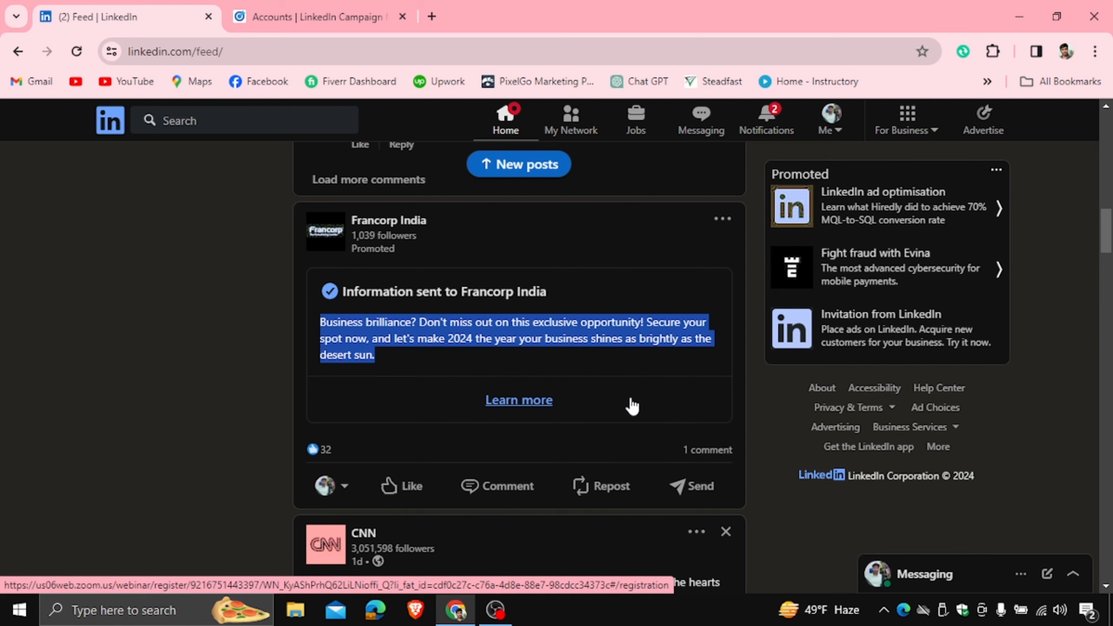
pyautogui.click(527, 401)
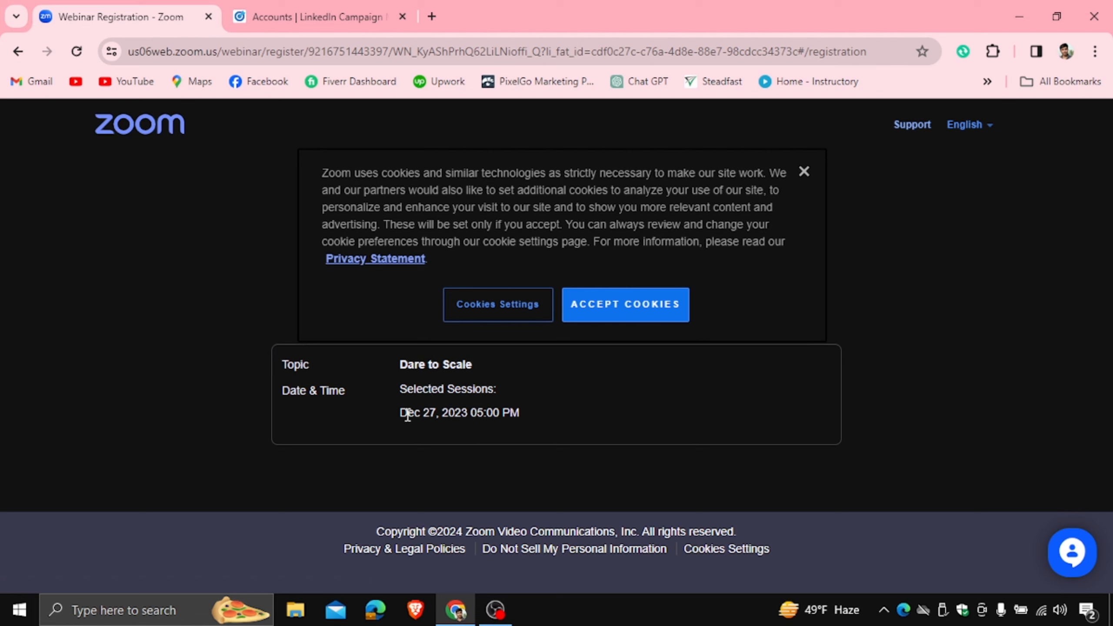
pyautogui.moveTo(402, 412); pyautogui.dragTo(515, 411)
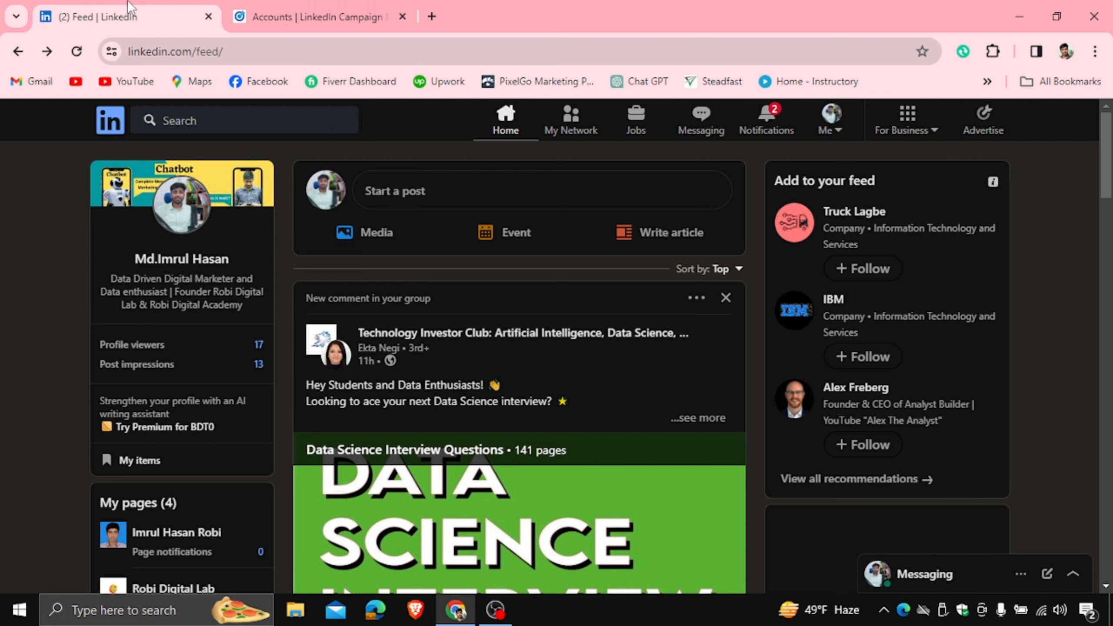
# - Go to the Robi Digital Lab ad account and open Lead Gen Forms under Assets
pyautogui.click(301, 16)
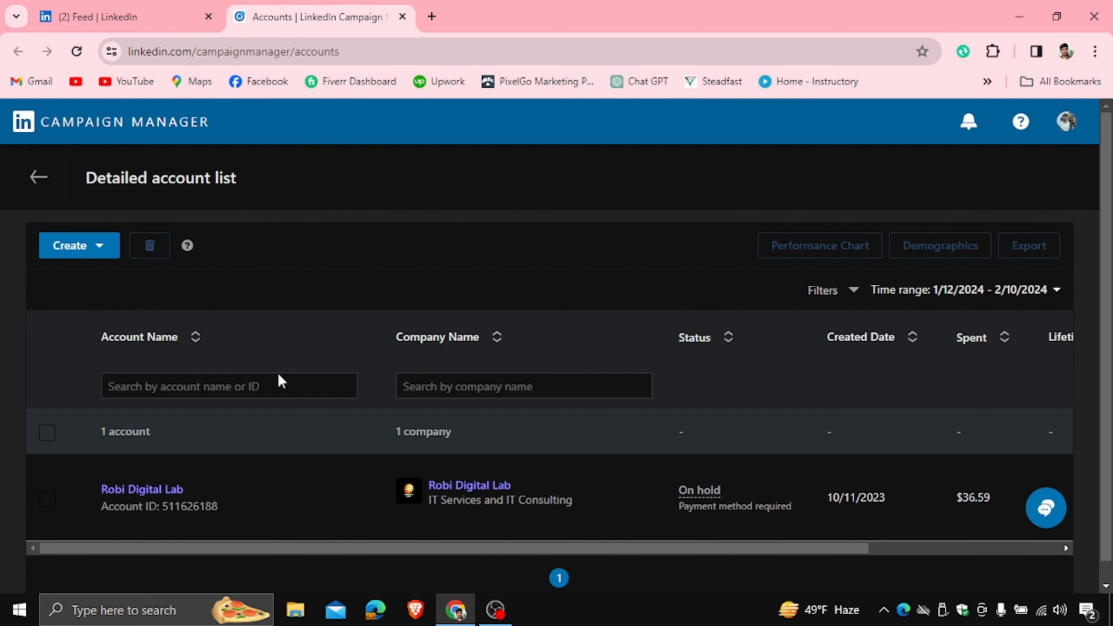
pyautogui.click(143, 489)
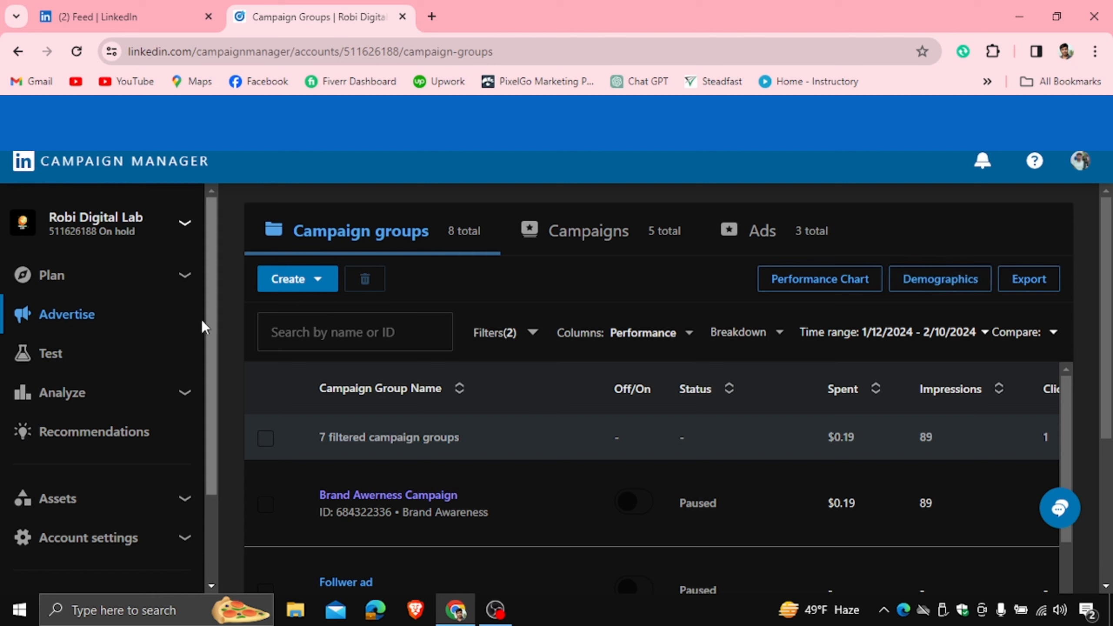
pyautogui.click(181, 502)
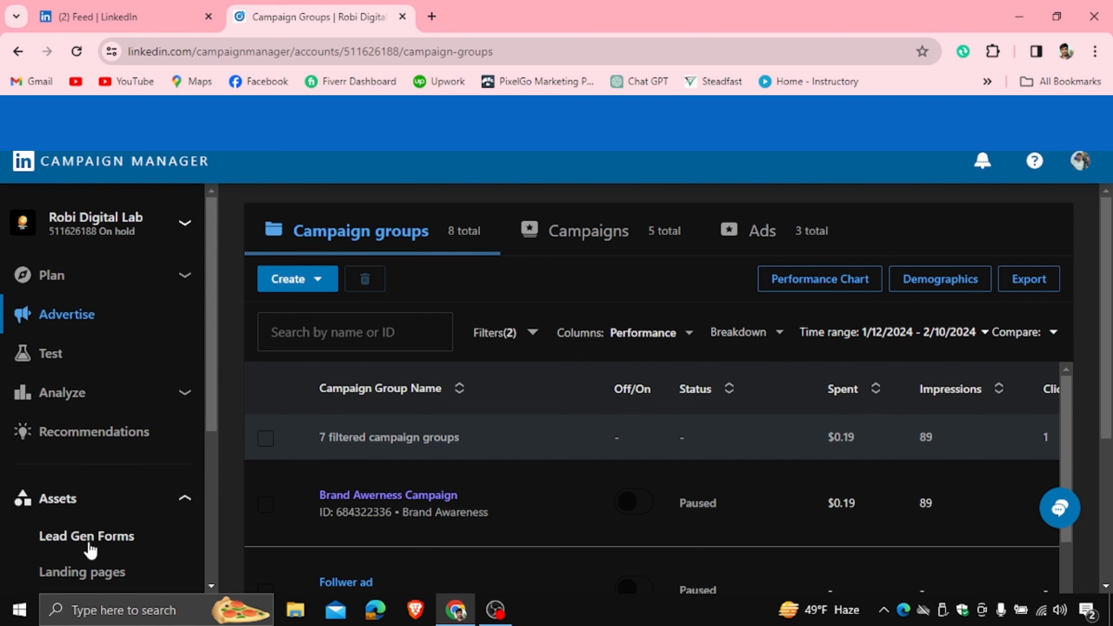
pyautogui.click(102, 544)
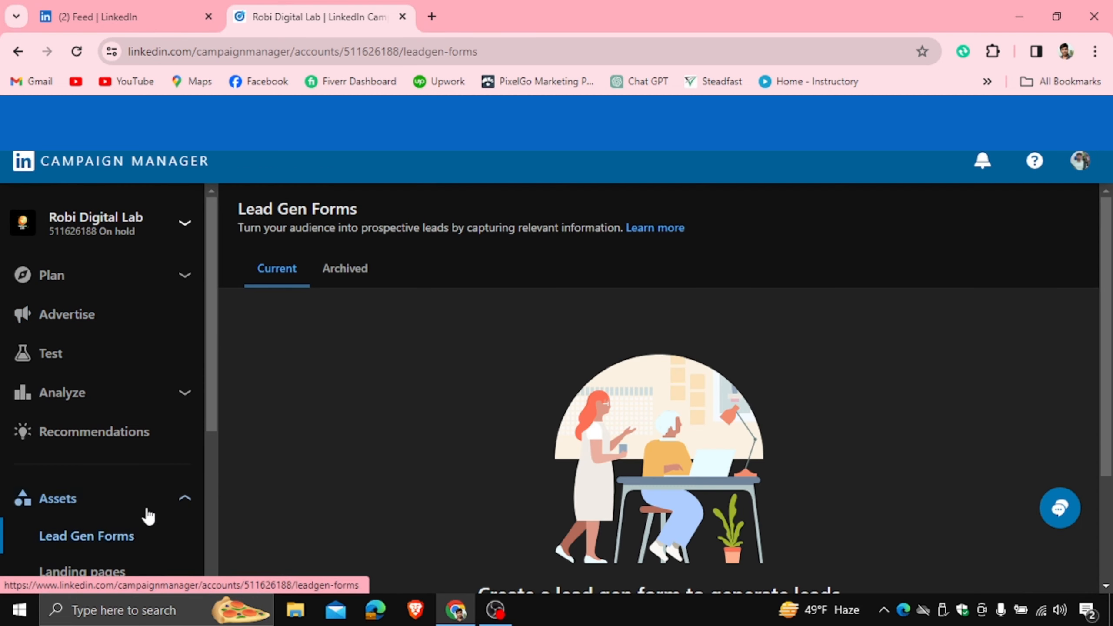
pyautogui.moveTo(1107, 279); pyautogui.dragTo(1103, 308)
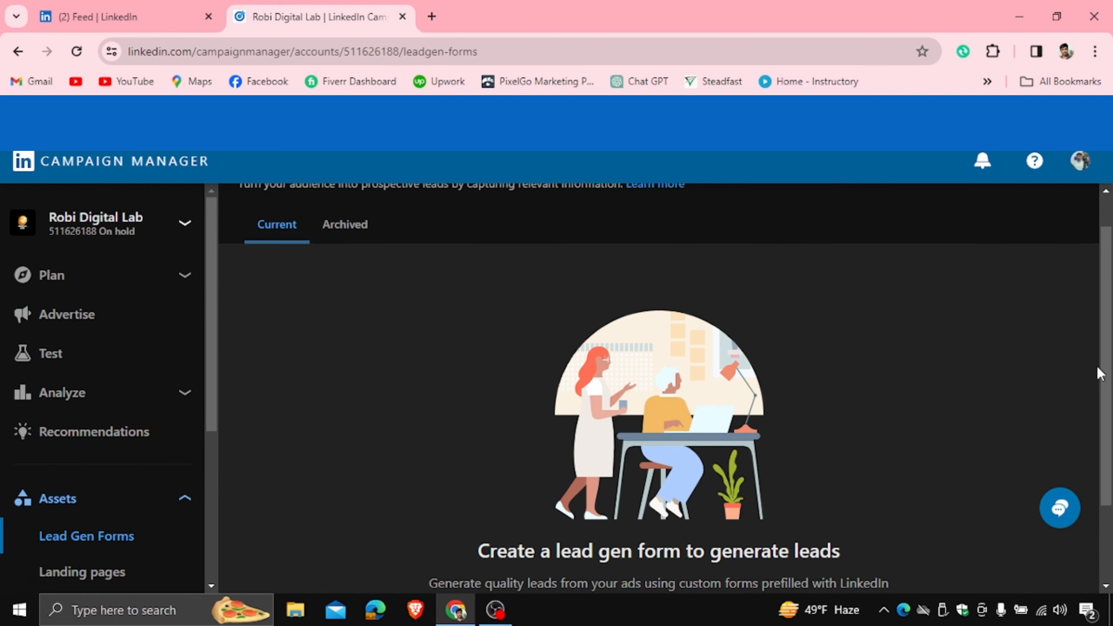
pyautogui.moveTo(1112, 352); pyautogui.dragTo(1112, 427)
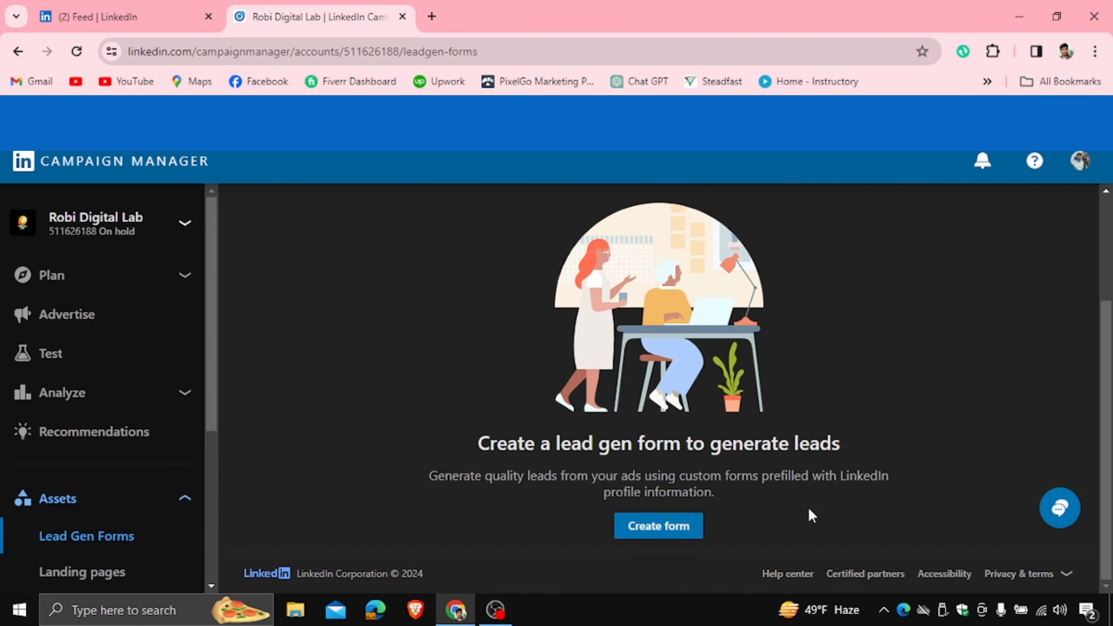
# - Start a new lead gen form and replace the default name with 'Lead Gen Form'
pyautogui.click(651, 526)
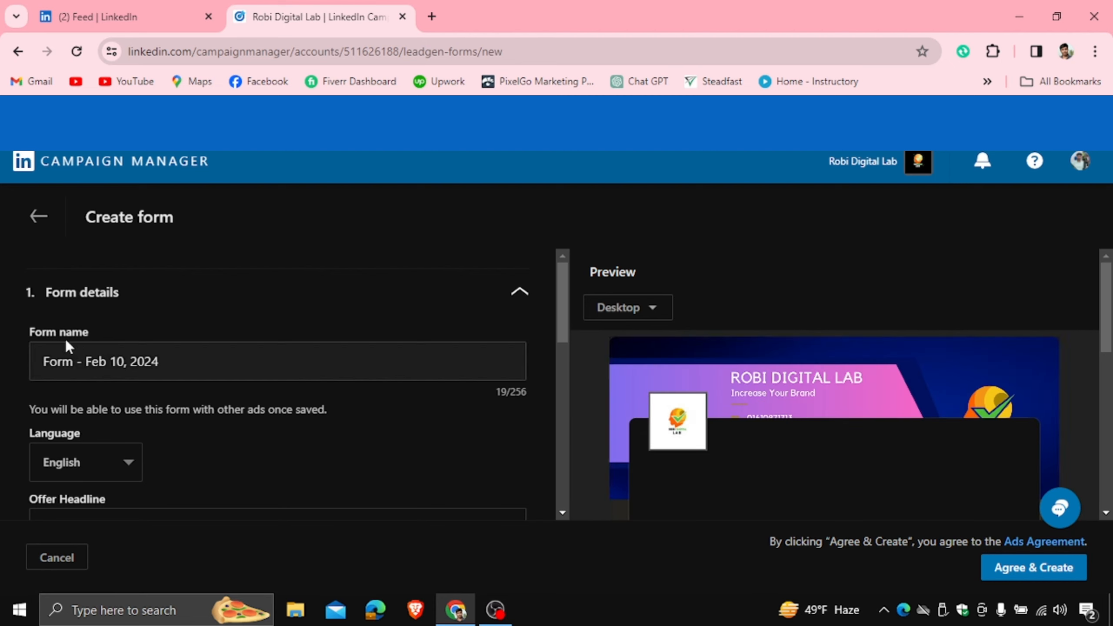
pyautogui.moveTo(24, 332); pyautogui.dragTo(88, 332)
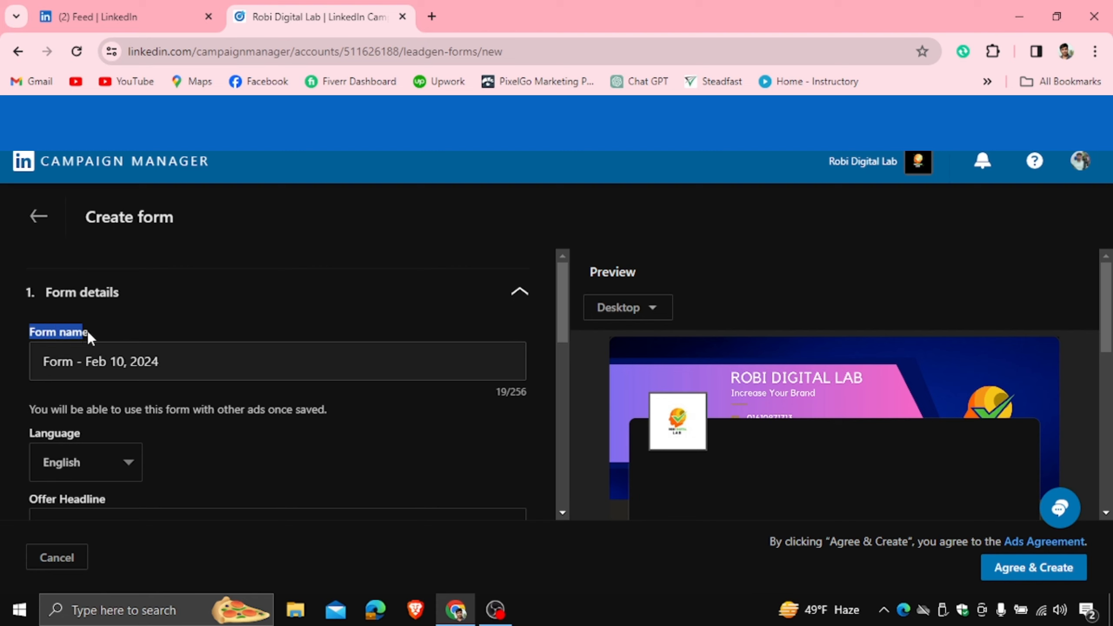
pyautogui.click(173, 362)
pyautogui.moveTo(173, 362); pyautogui.dragTo(4, 359)
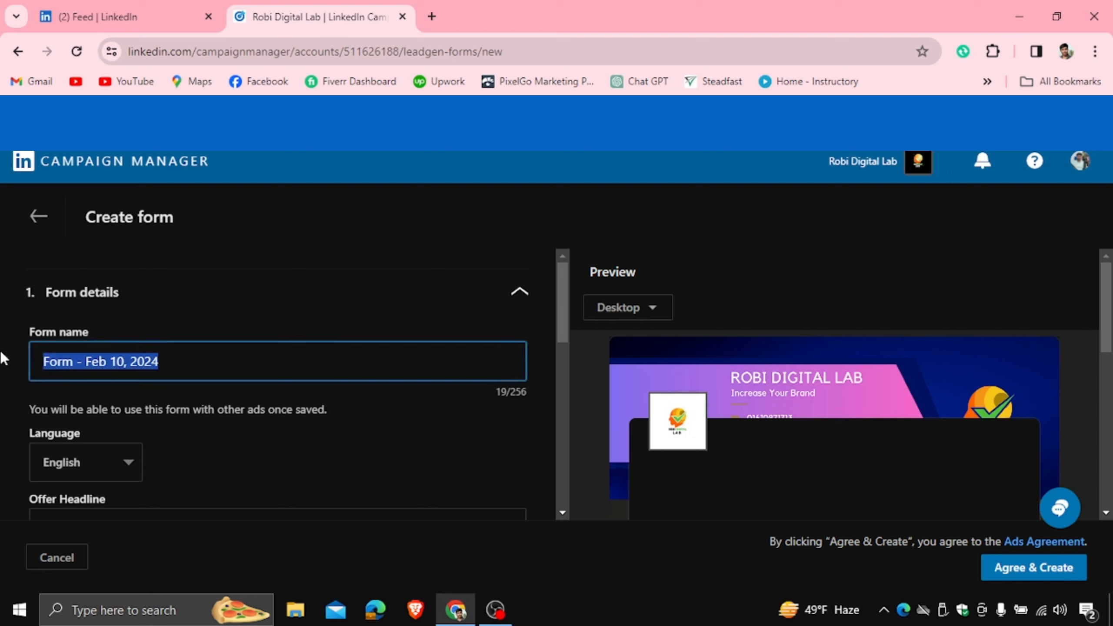
pyautogui.write('L')
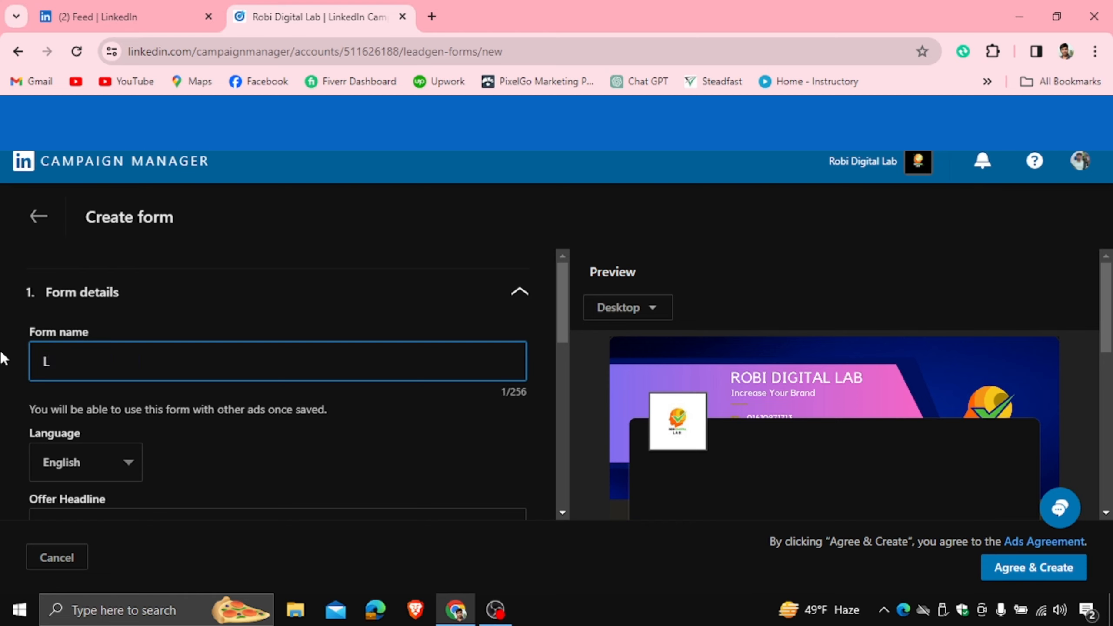
pyautogui.write('ead Gen Form')
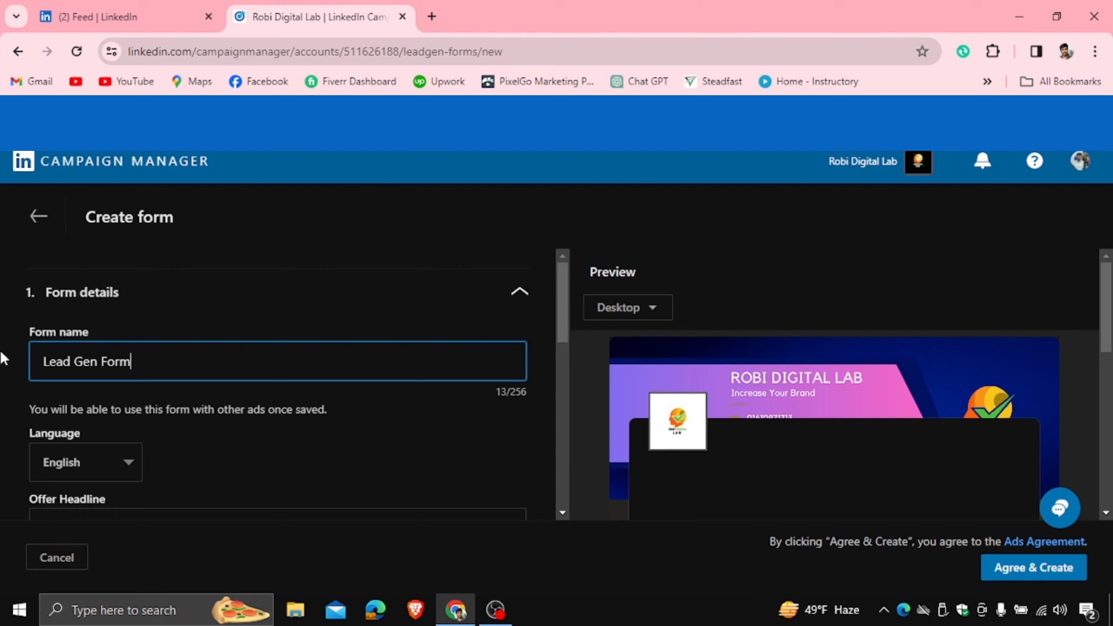
# - Keep English selected as the form's language
pyautogui.scroll(-1, 1107, 351)
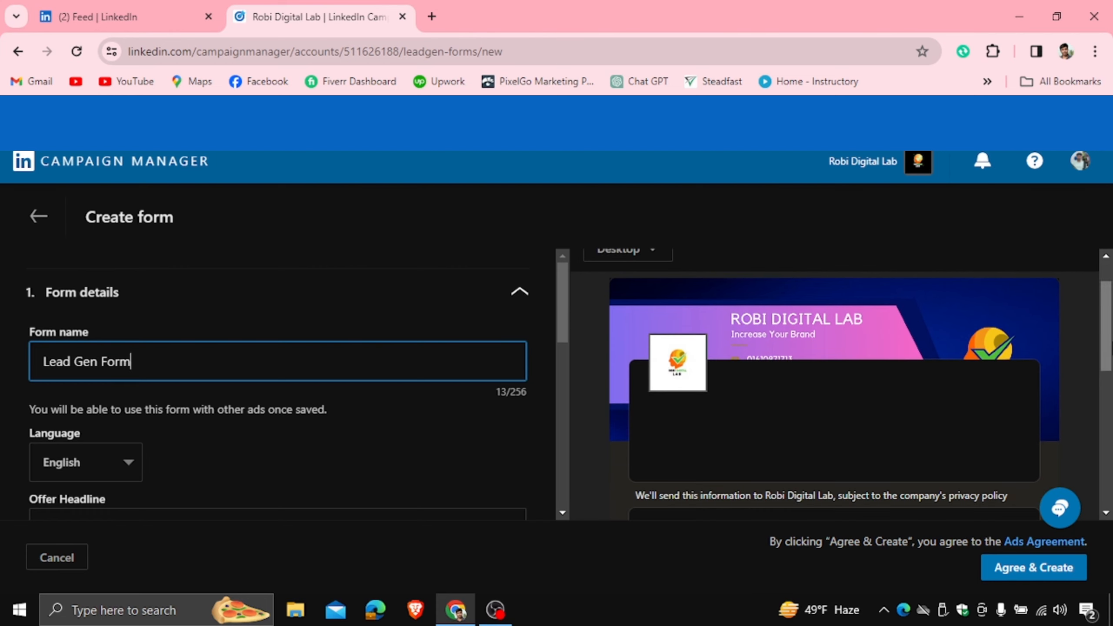
pyautogui.scroll(-2, 1107, 333)
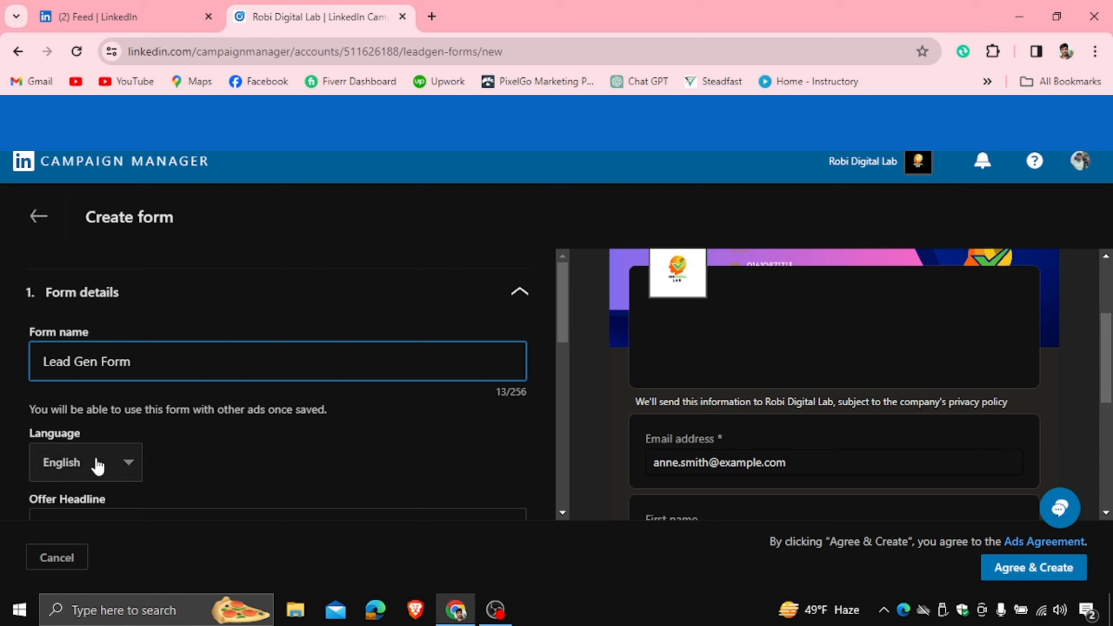
pyautogui.click(97, 466)
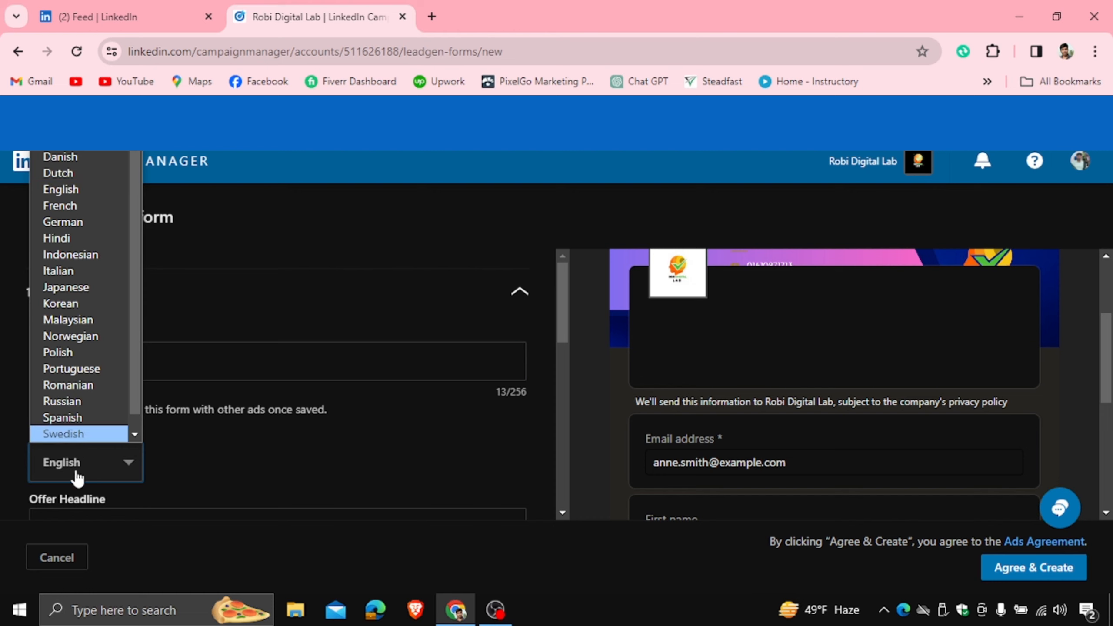
pyautogui.click(236, 319)
# - Click into the Offer Headline field and dismiss its autofill suggestion
pyautogui.scroll(4, 1103, 315)
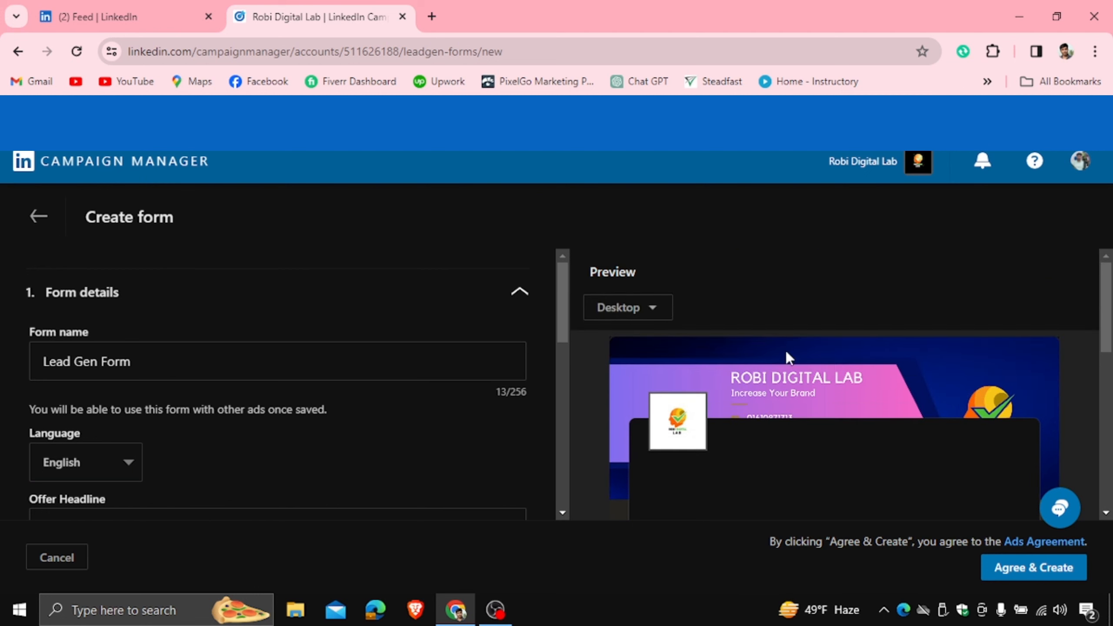
pyautogui.moveTo(562, 309); pyautogui.dragTo(561, 352)
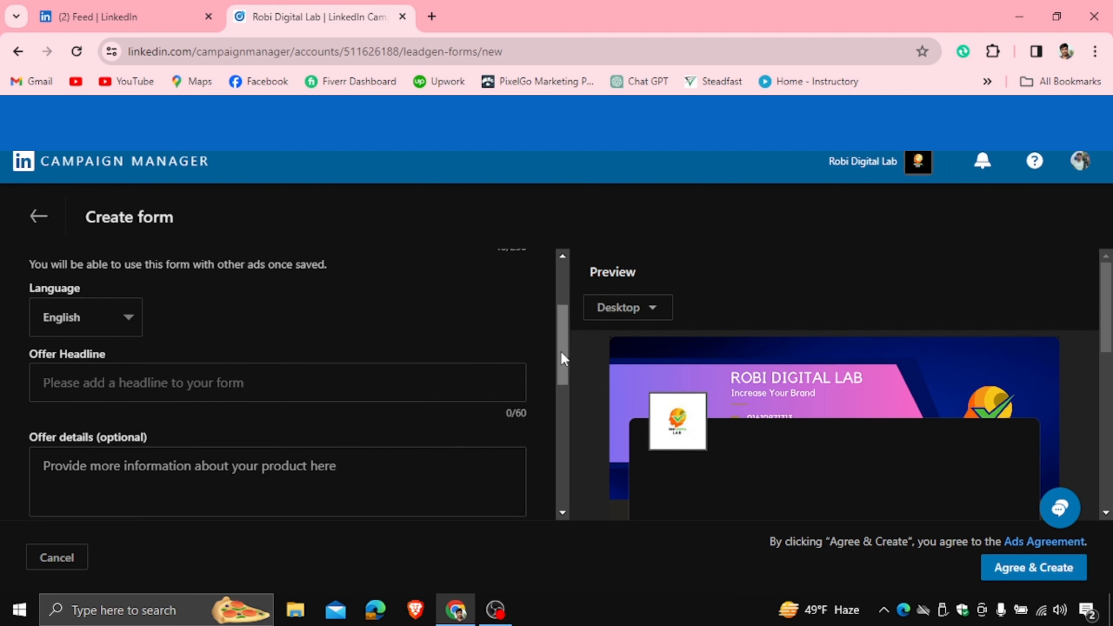
pyautogui.click(76, 383)
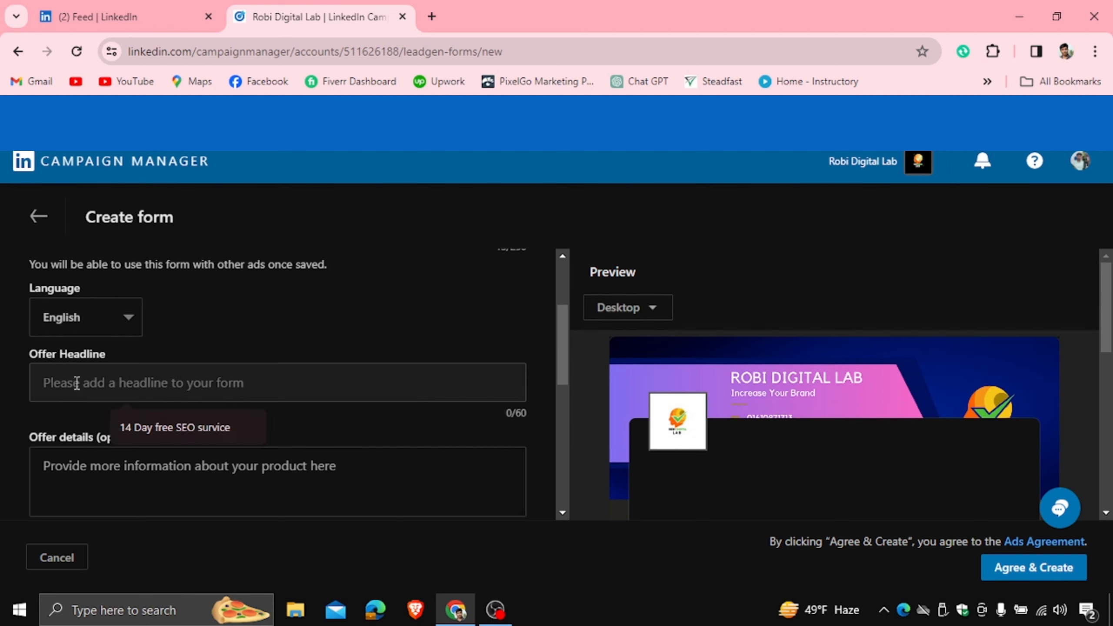
pyautogui.click(250, 320)
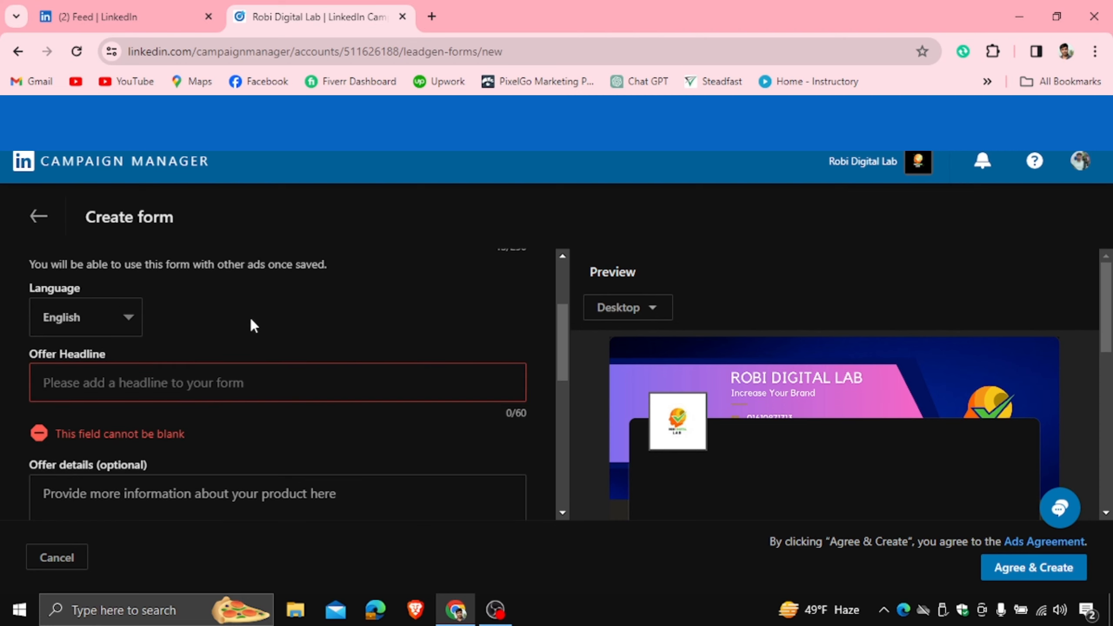
pyautogui.click(117, 387)
pyautogui.hotkey('shift', 'Tab')
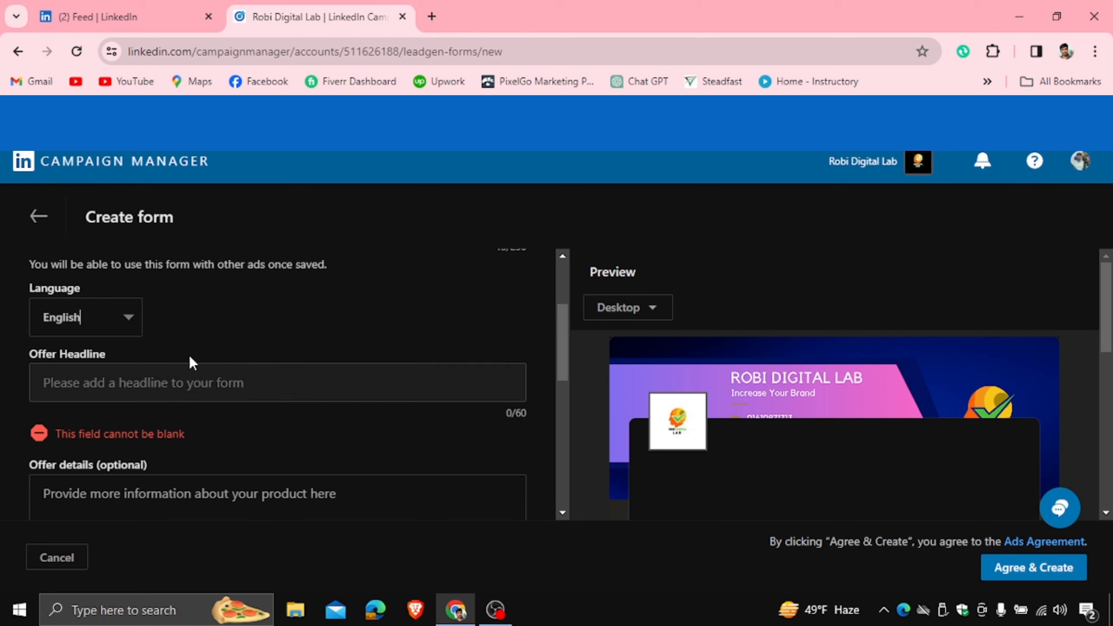
# - Enter the headline '14 Days free Marketing Consultant', fixing the typo, and check it in the preview
pyautogui.click(161, 381)
pyautogui.write('1')
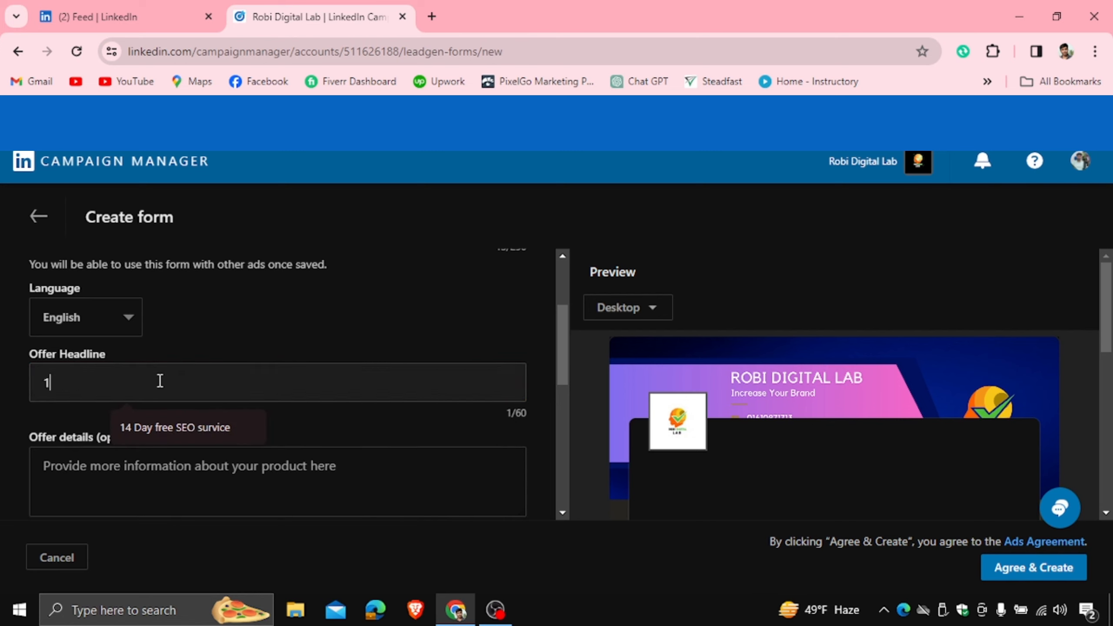
pyautogui.write('4 Days free ')
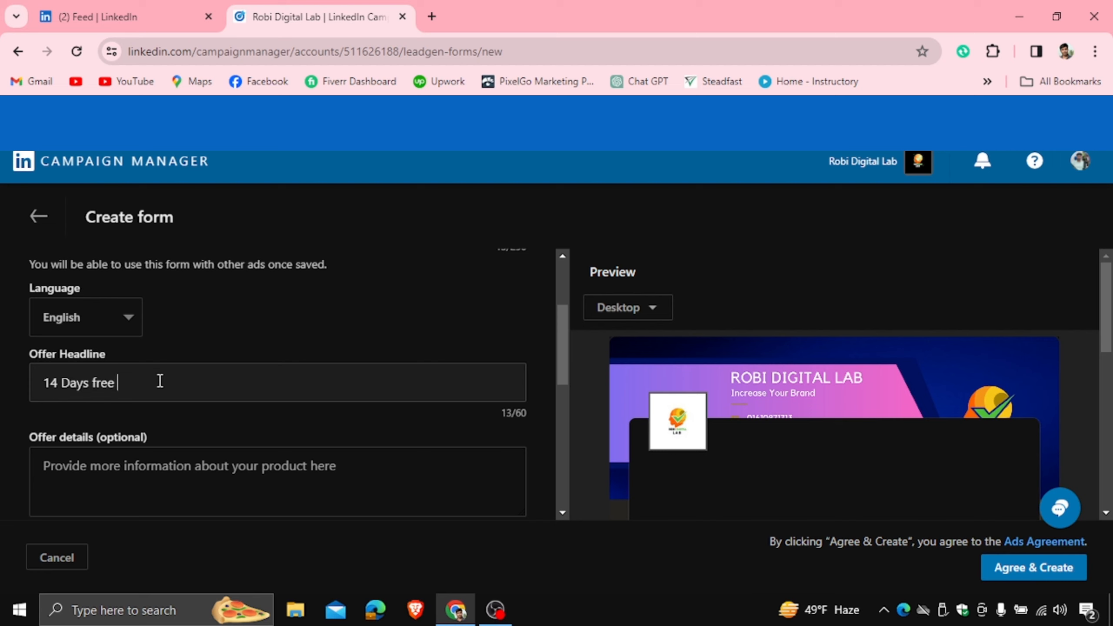
pyautogui.write('Marketing Consultnat')
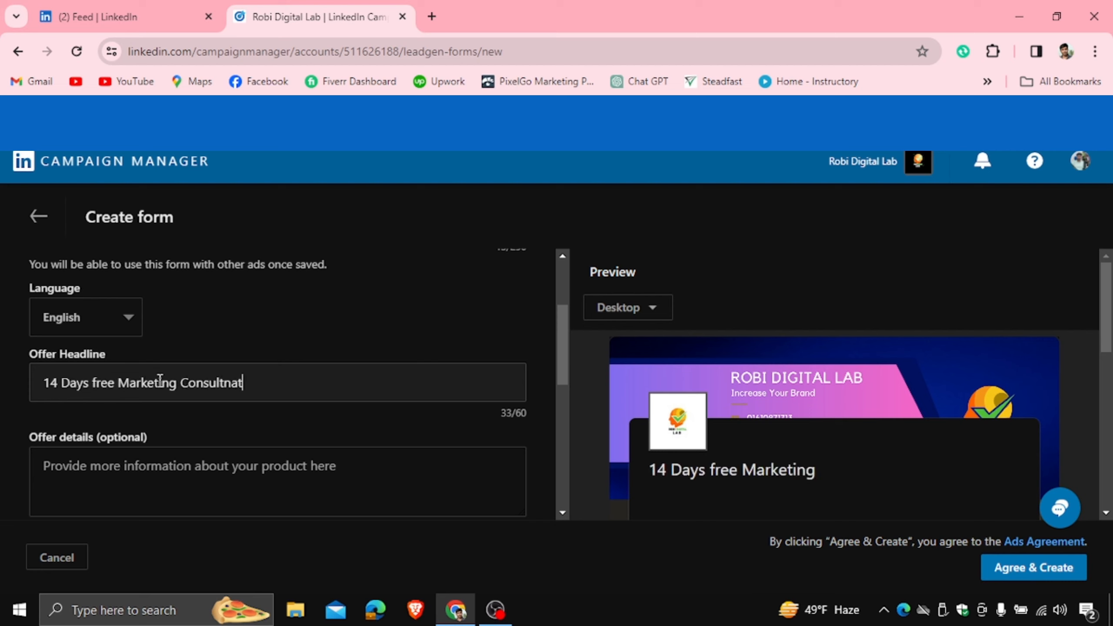
pyautogui.press('BackSpace')
pyautogui.press('BackSpace')
pyautogui.press('BackSpace')
pyautogui.write('ant')
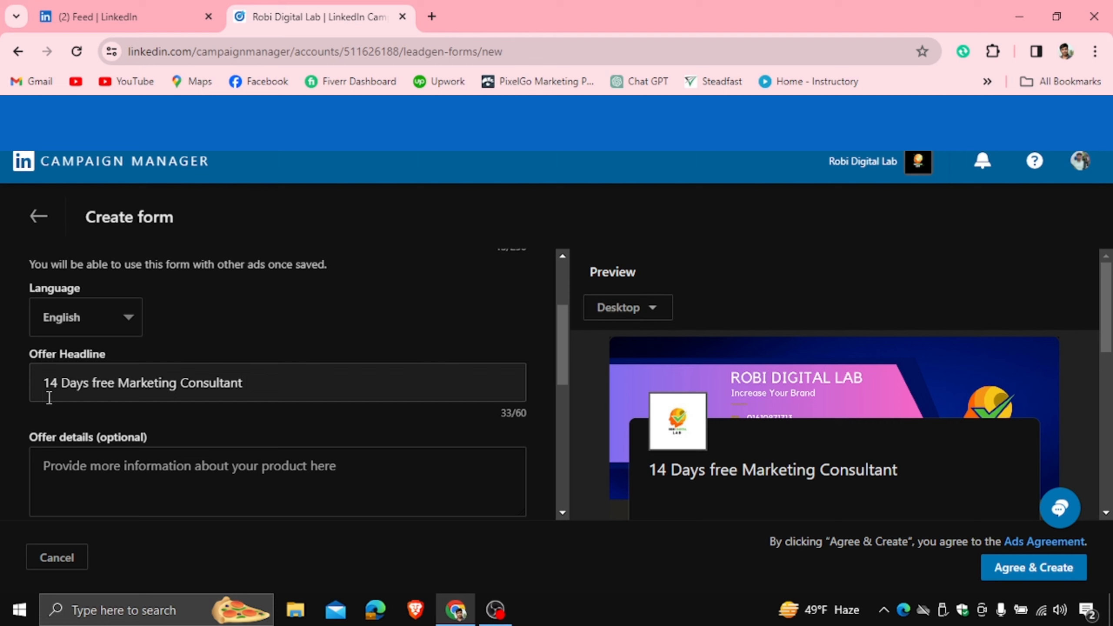
pyautogui.scroll(-1, 814, 397)
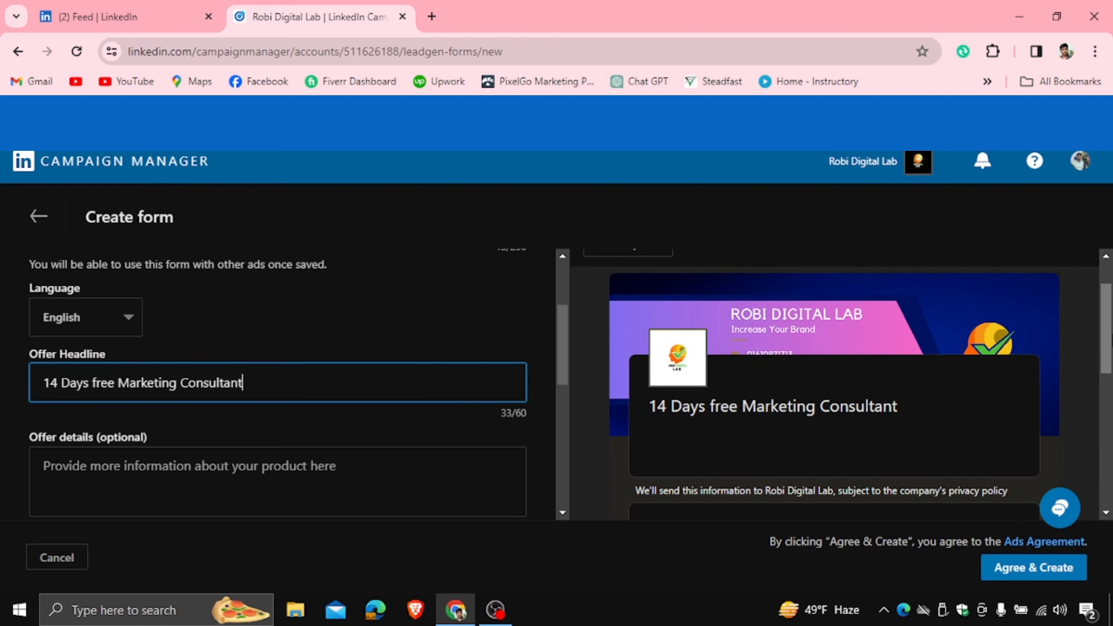
pyautogui.click(654, 407)
pyautogui.moveTo(653, 407); pyautogui.dragTo(937, 411)
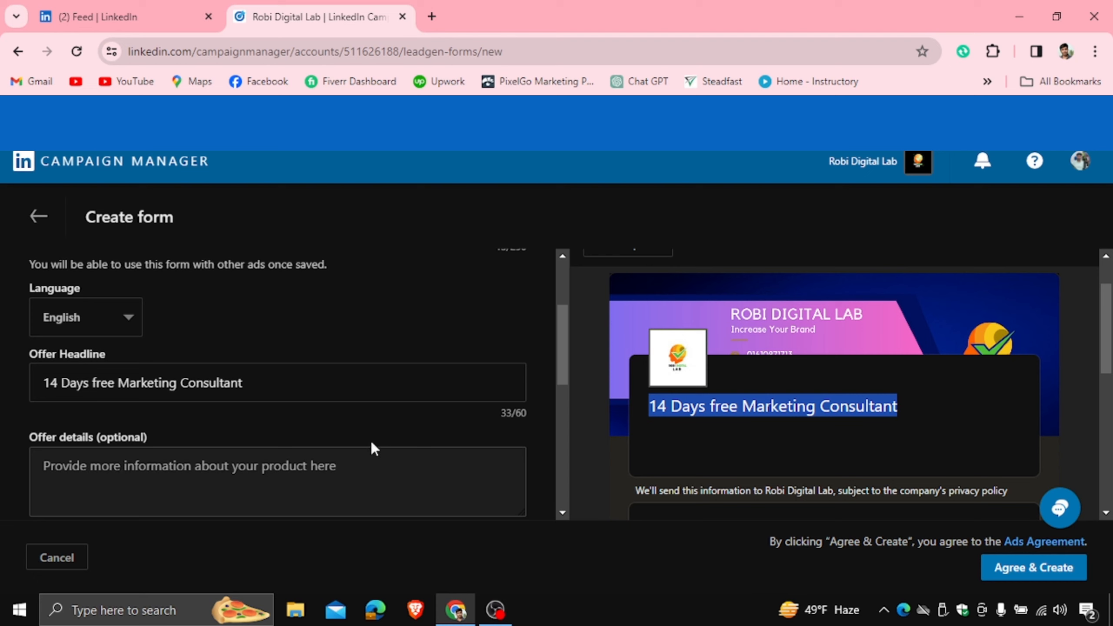
# - Scroll to the empty Privacy policy URL field, then open a new browser tab
pyautogui.moveTo(564, 339); pyautogui.dragTo(563, 402)
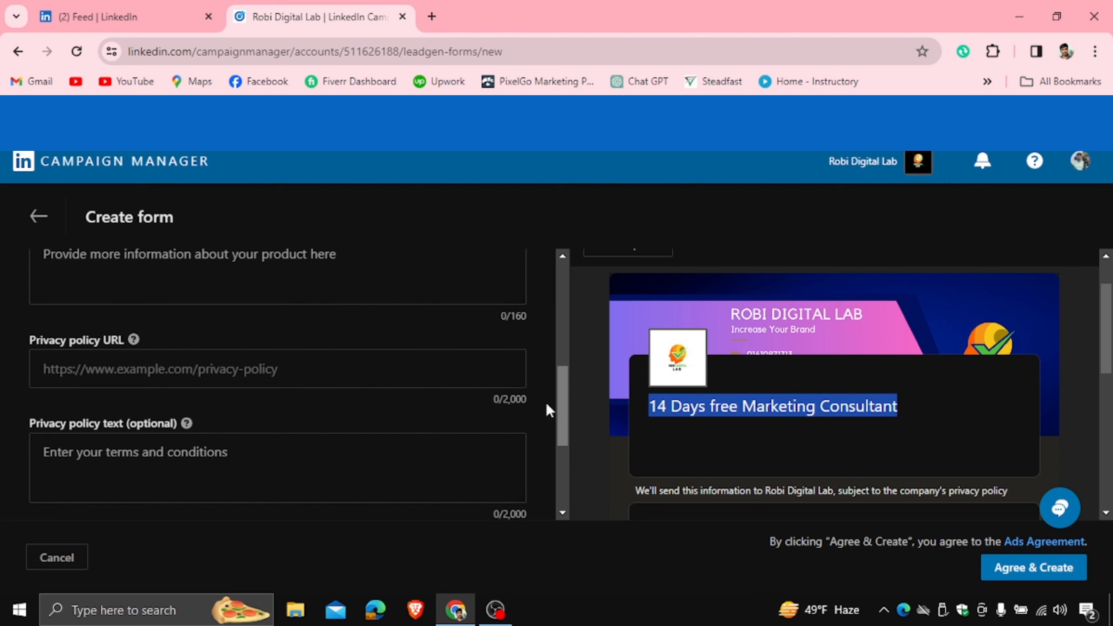
pyautogui.click(89, 366)
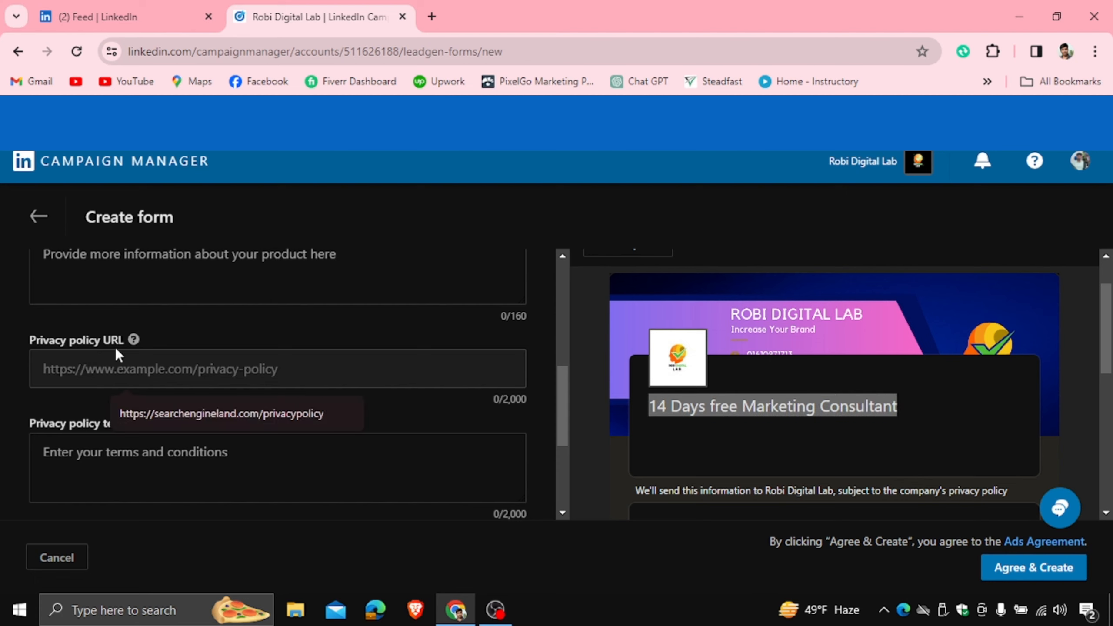
pyautogui.click(216, 322)
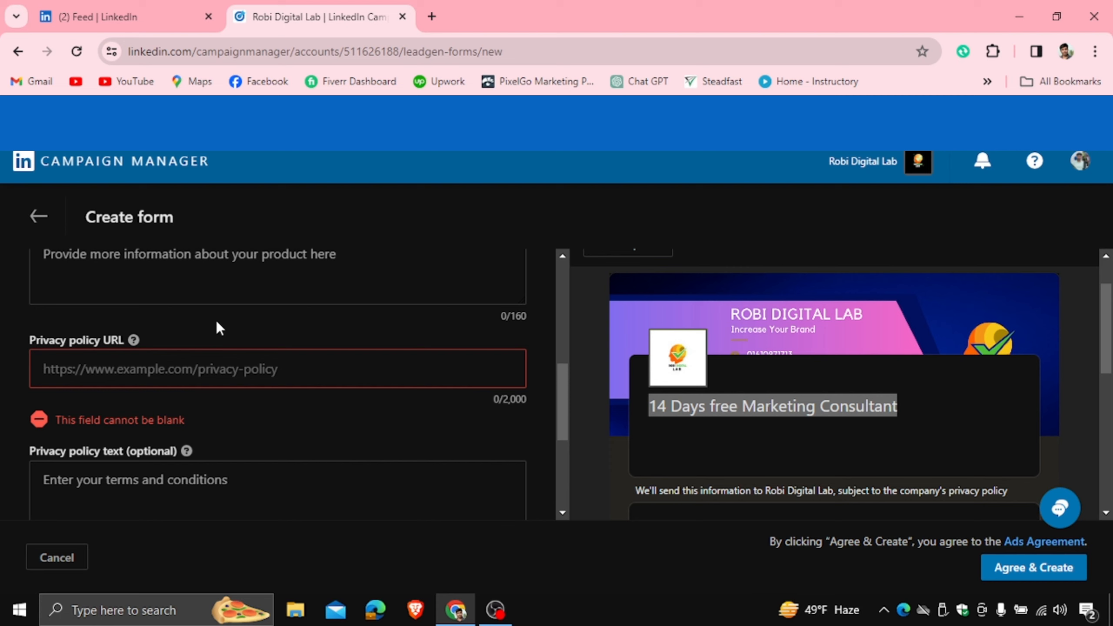
pyautogui.click(108, 372)
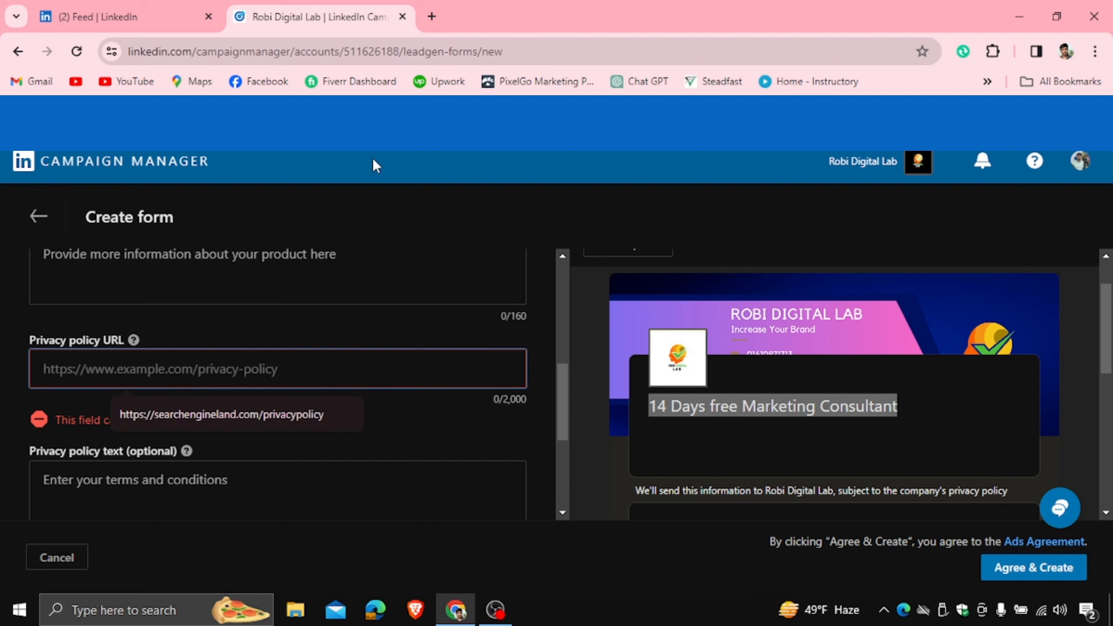
pyautogui.click(430, 20)
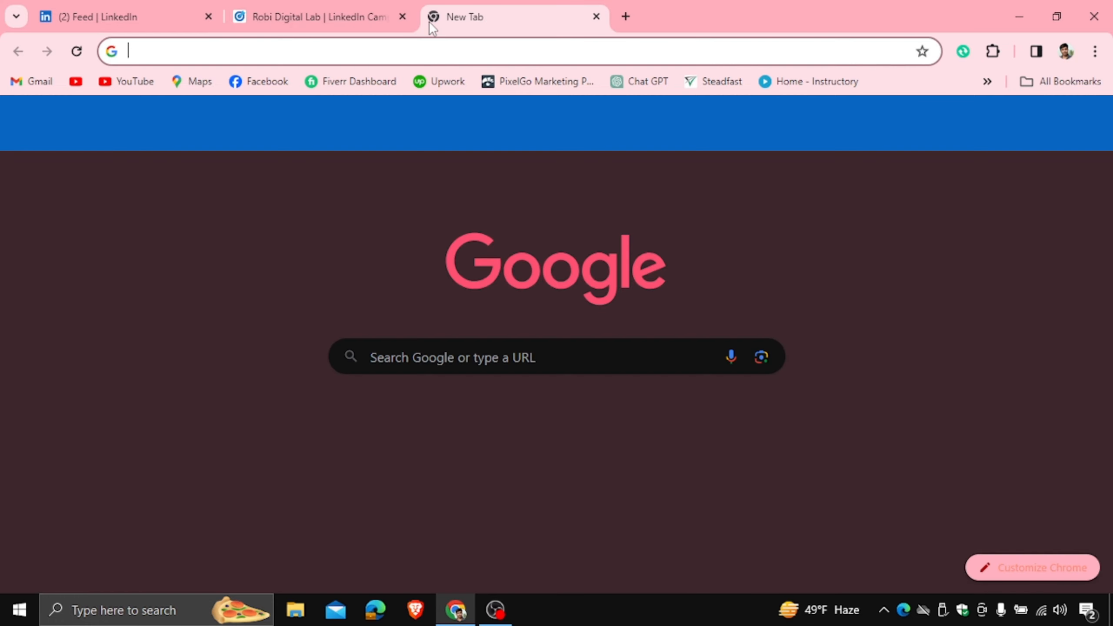
# - Find TechTarget's Privacy Policy page, copy its address and return to the Campaign Manager form
pyautogui.write('tech target')
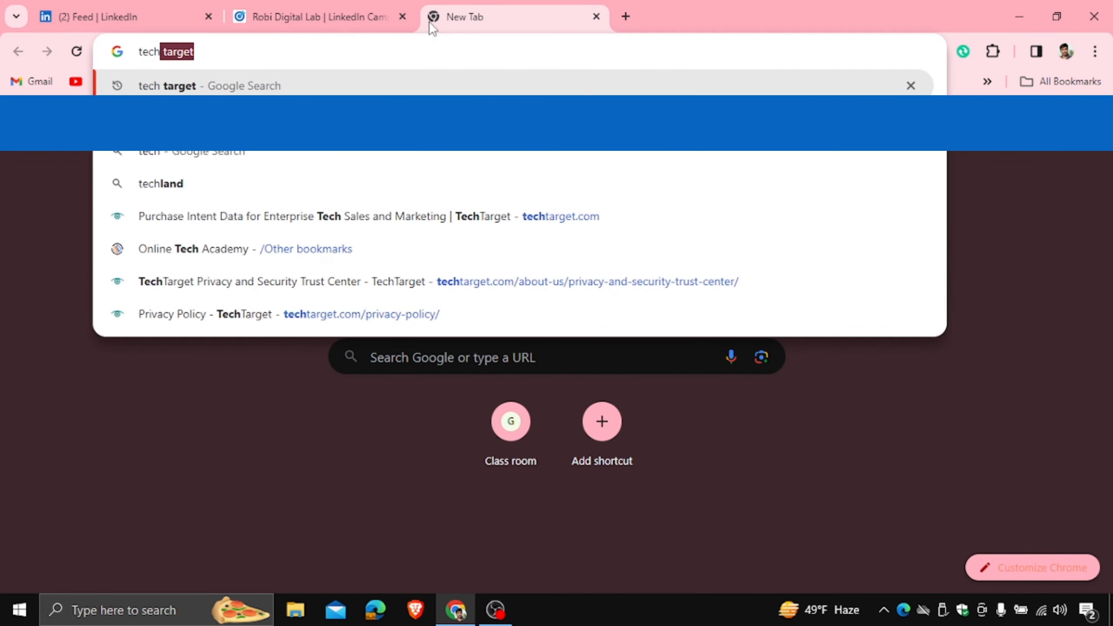
pyautogui.press('Return')
pyautogui.click(249, 348)
pyautogui.scroll(-15, 249, 349)
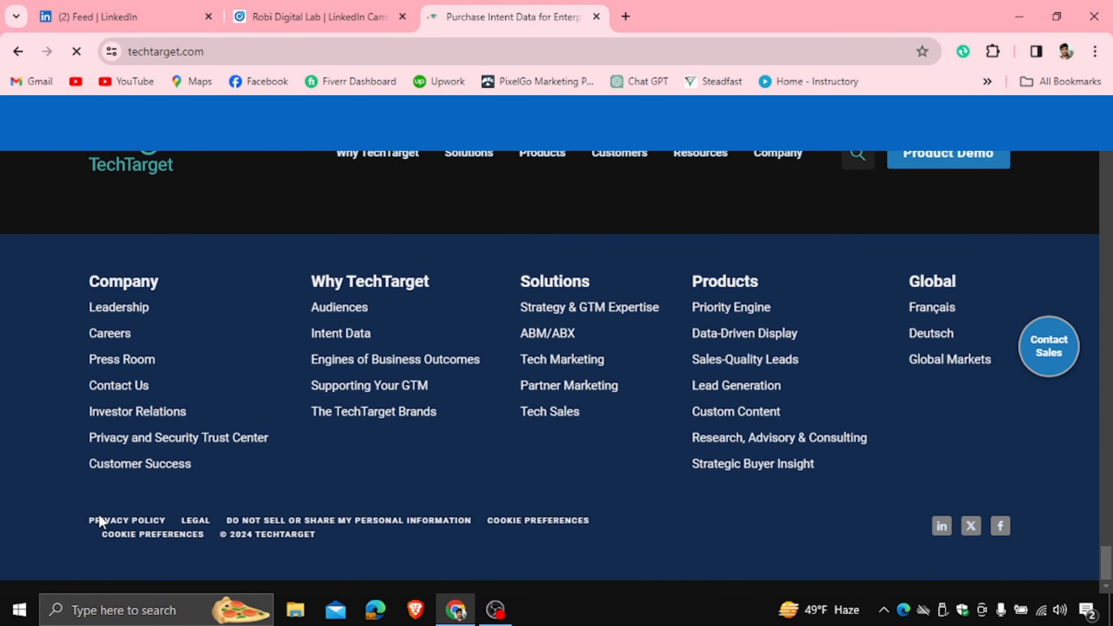
pyautogui.click(115, 523)
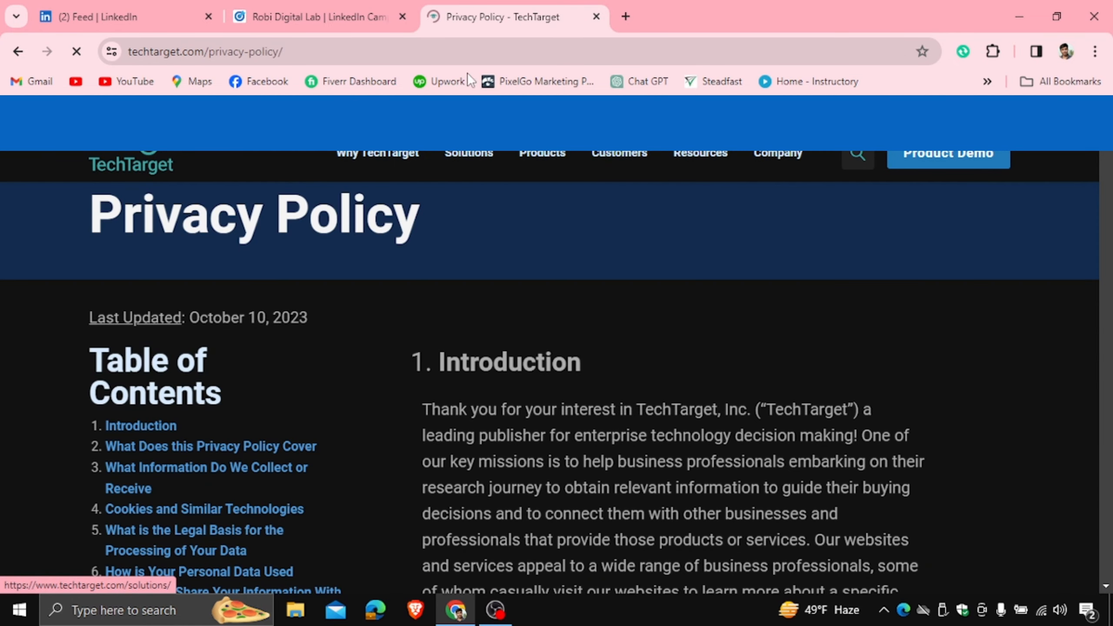
pyautogui.click(463, 53)
pyautogui.hotkey('ctrl', 'c')
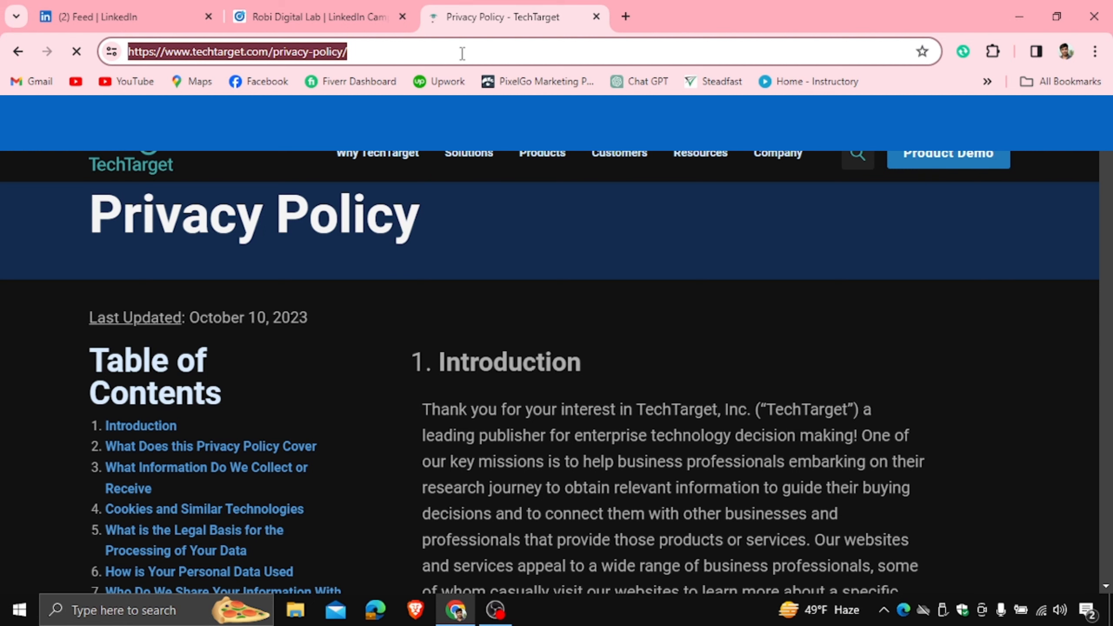
pyautogui.click(320, 17)
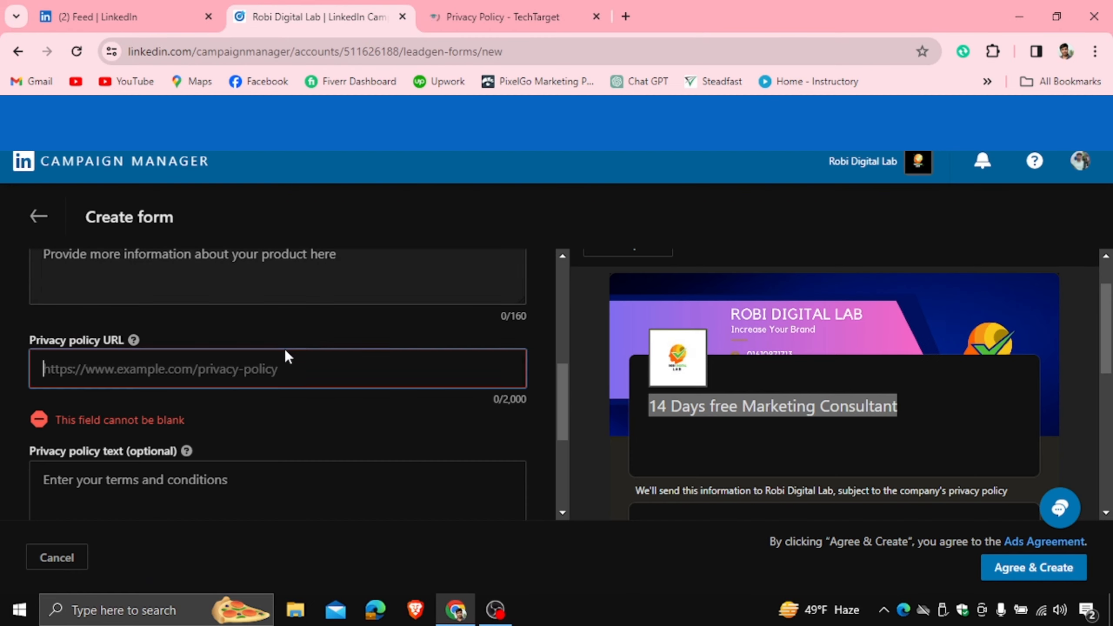
pyautogui.click(181, 380)
pyautogui.hotkey('ctrl', 'v')
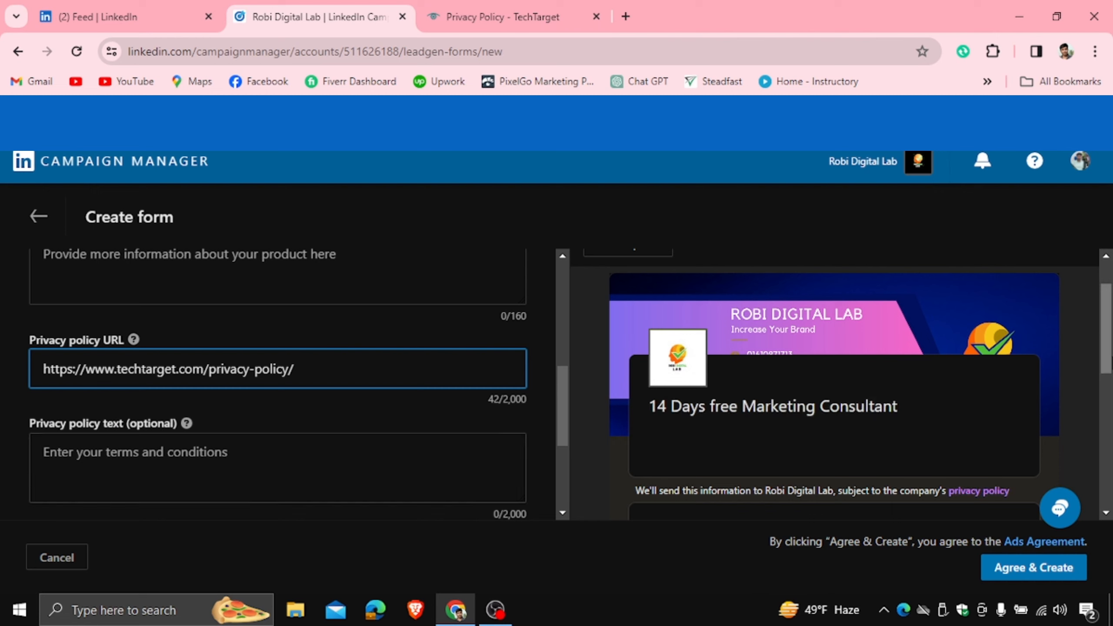
pyautogui.scroll(-3, 585, 349)
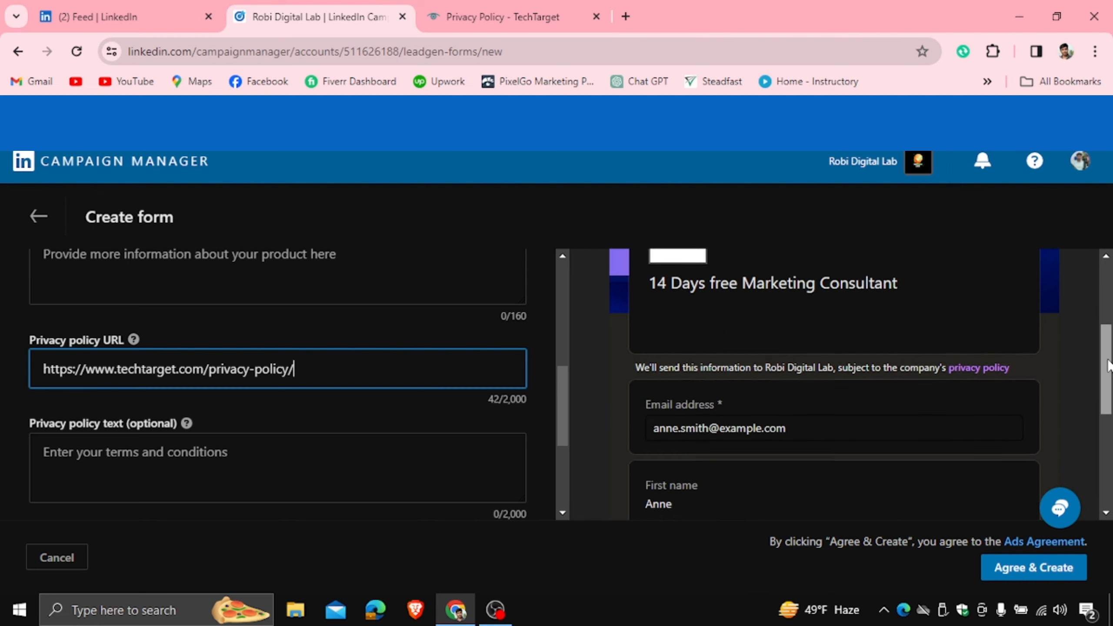
pyautogui.scroll(-4, 561, 387)
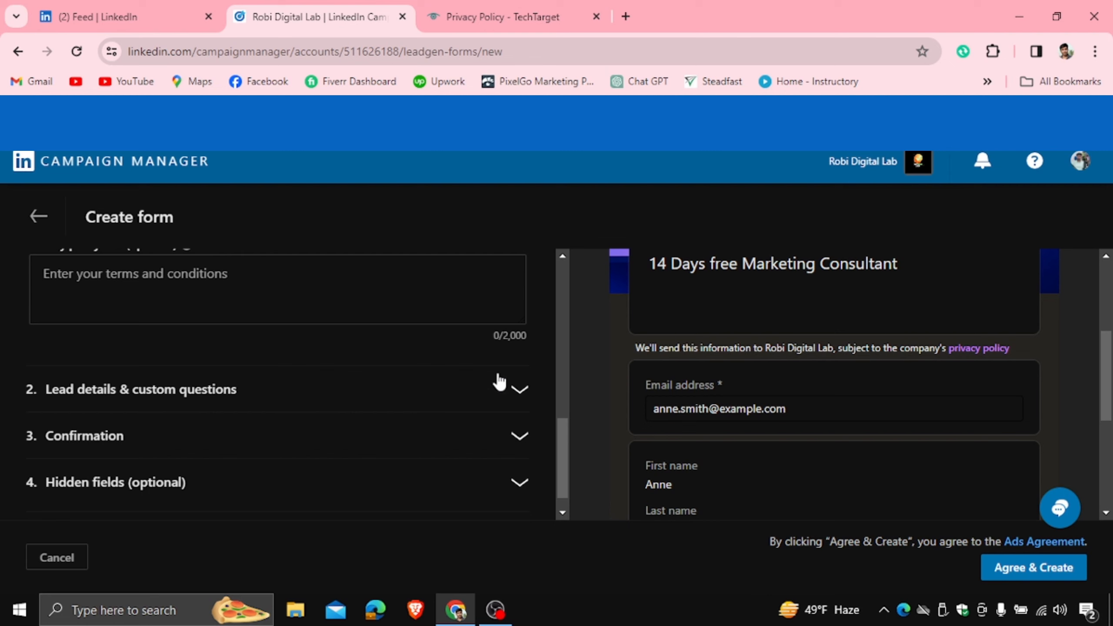
pyautogui.moveTo(558, 434); pyautogui.dragTo(620, 384)
pyautogui.scroll(3, 683, 360)
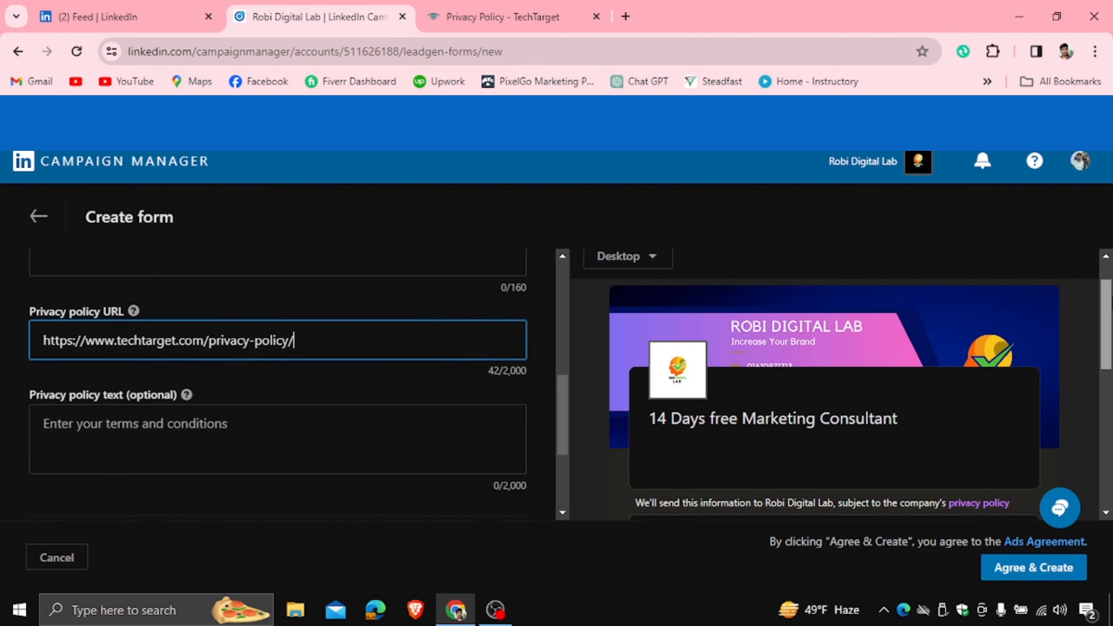
pyautogui.click(516, 341)
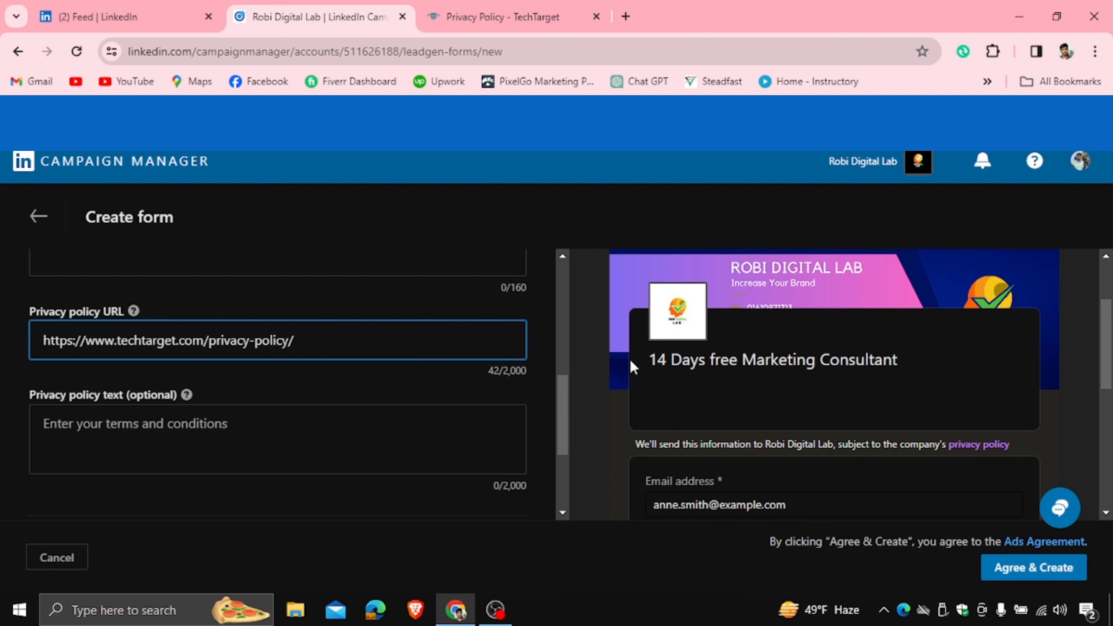
pyautogui.moveTo(630, 360); pyautogui.dragTo(821, 383)
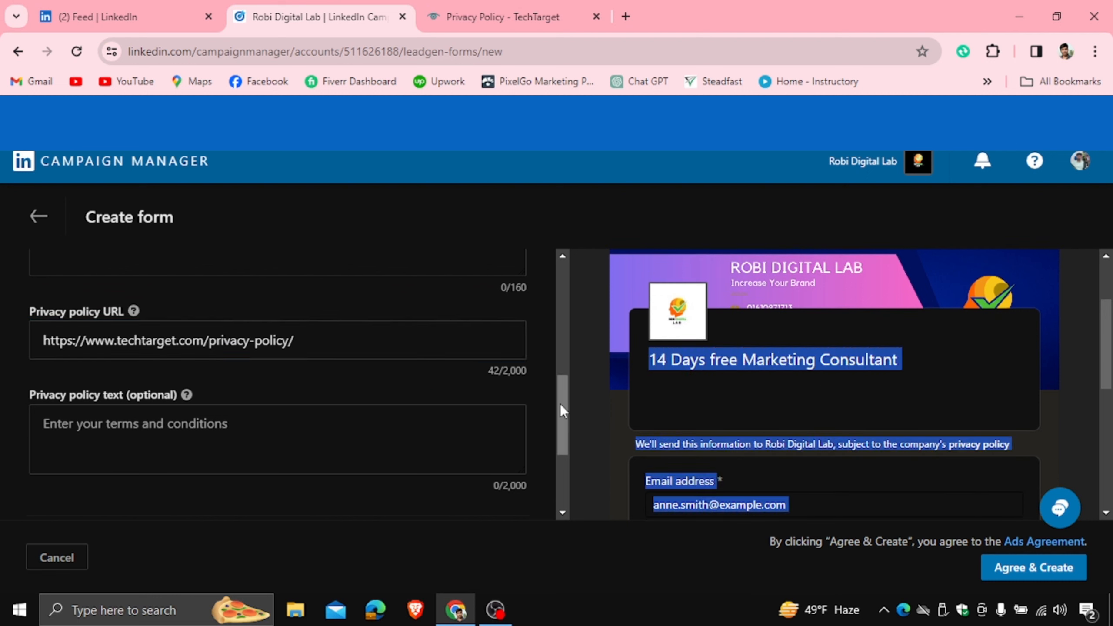
pyautogui.moveTo(560, 404); pyautogui.dragTo(561, 454)
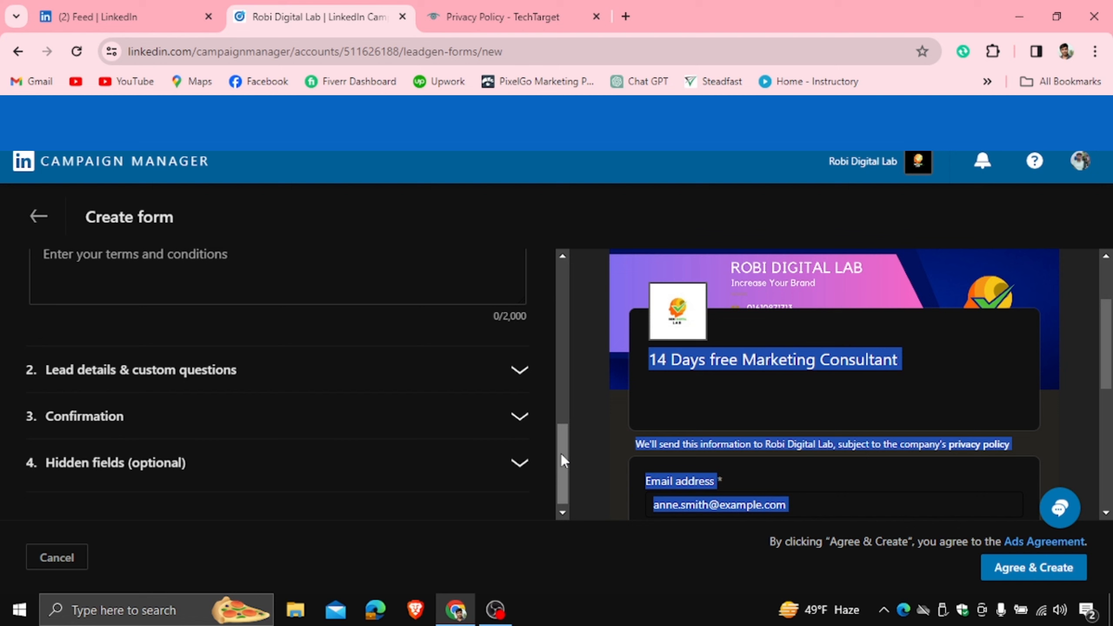
# - Expand the lead details section and add Phone number and City from the Contact fields
pyautogui.click(510, 385)
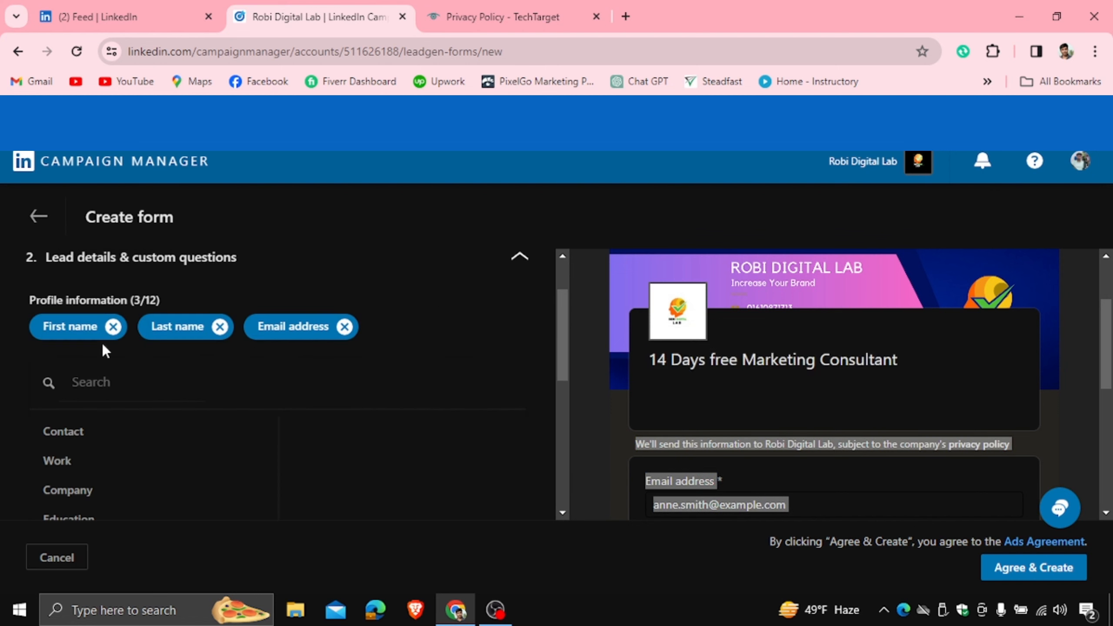
pyautogui.moveTo(567, 331); pyautogui.dragTo(565, 349)
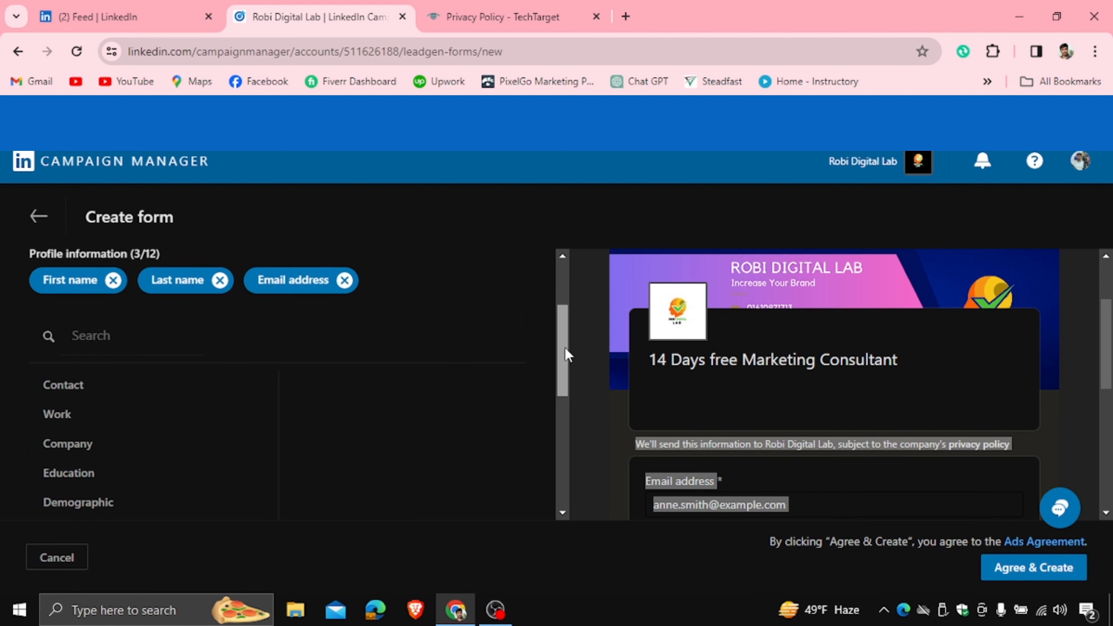
pyautogui.click(64, 386)
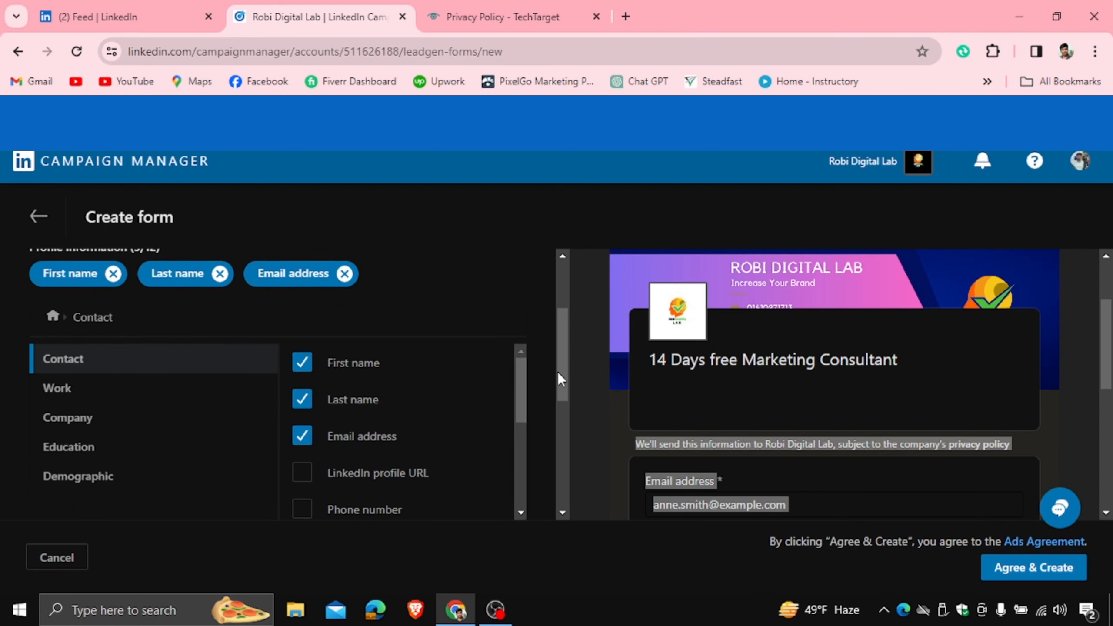
pyautogui.moveTo(557, 371); pyautogui.dragTo(562, 397)
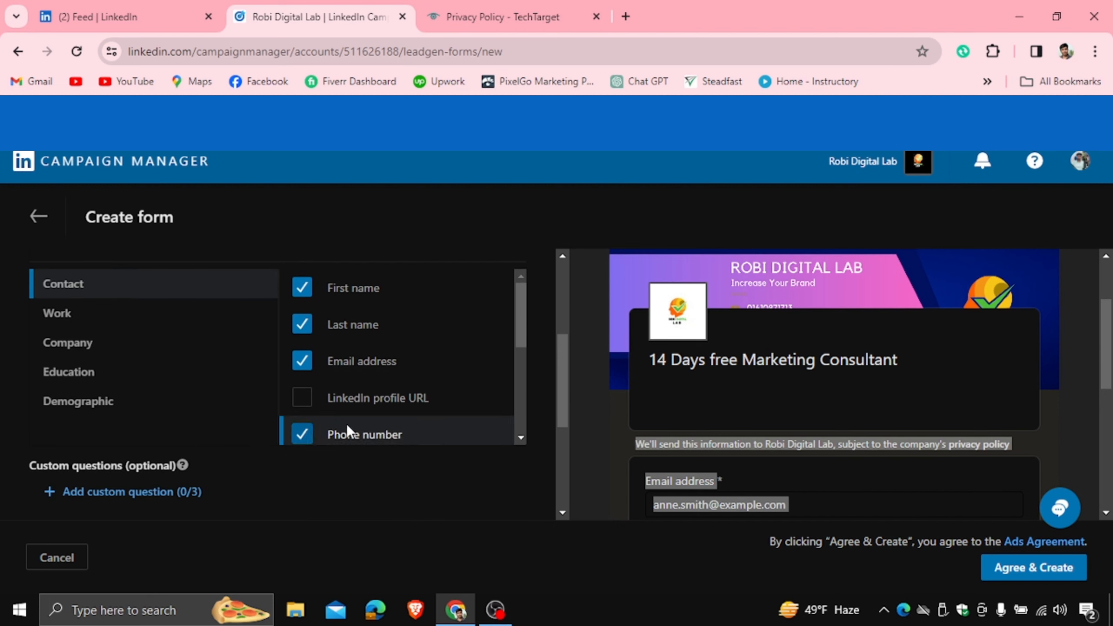
pyautogui.moveTo(518, 347); pyautogui.dragTo(524, 322)
pyautogui.click(301, 333)
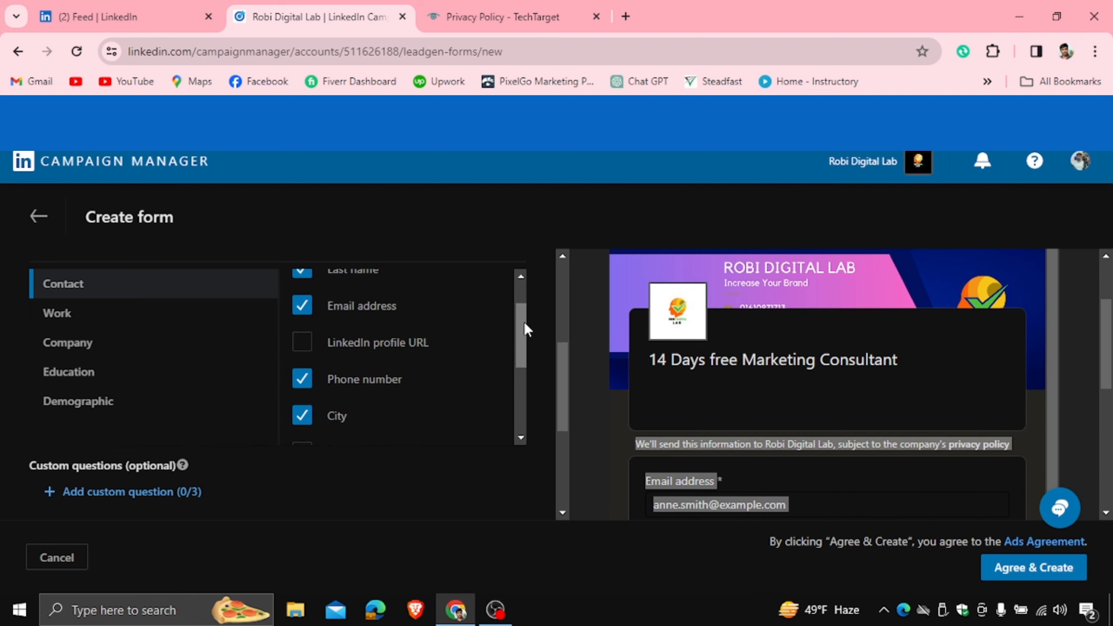
# - Inspect the updated form preview, highlighting its sample first name
pyautogui.moveTo(1053, 338); pyautogui.dragTo(1109, 432)
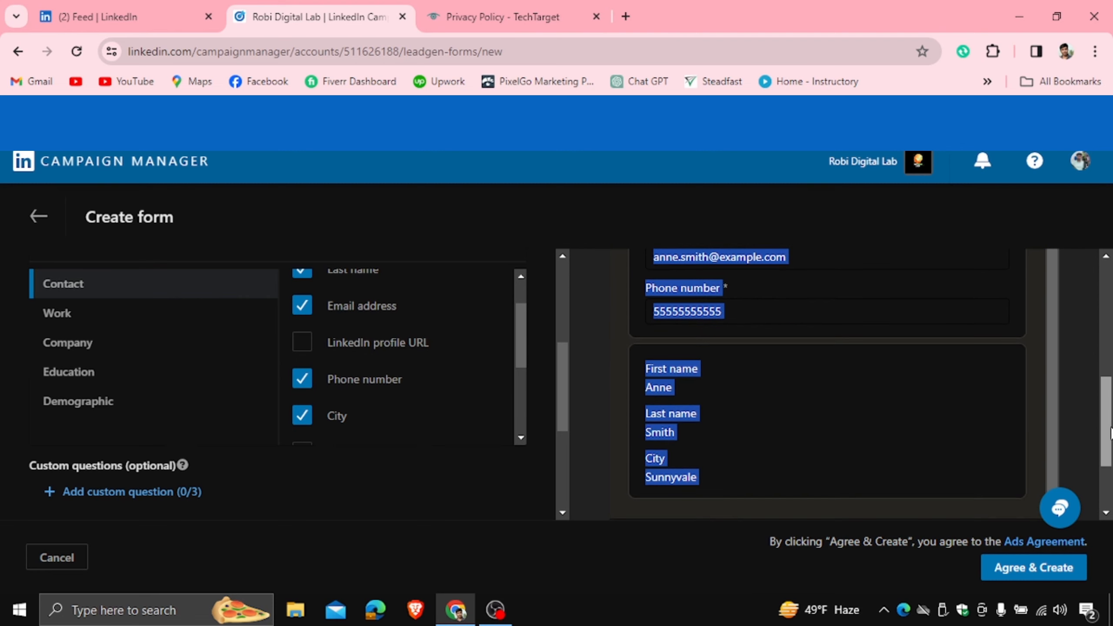
pyautogui.click(590, 398)
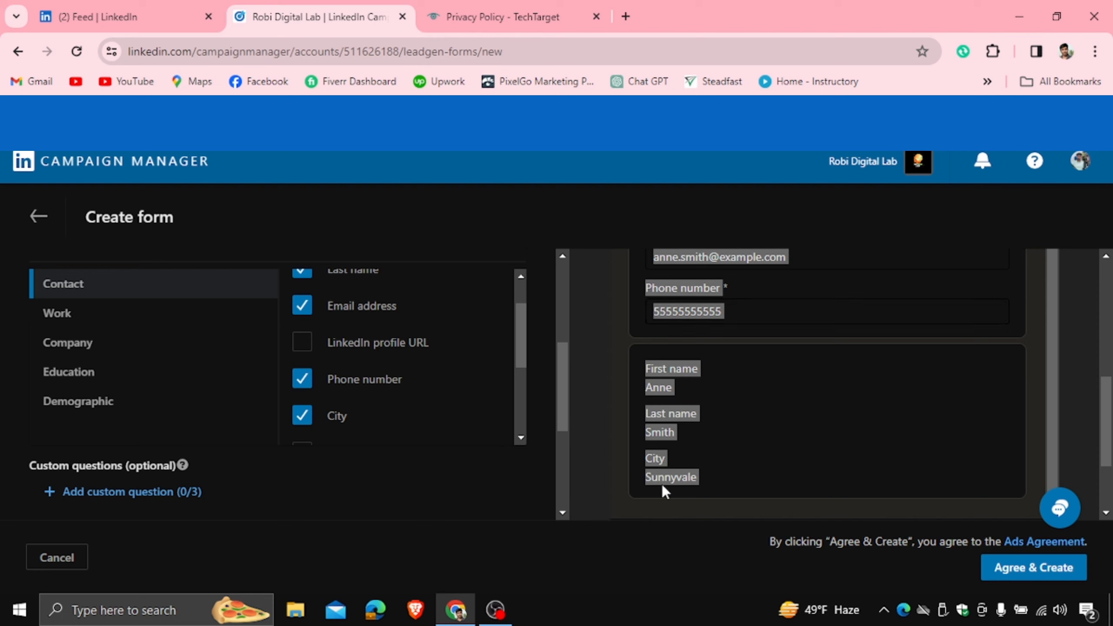
pyautogui.click(666, 436)
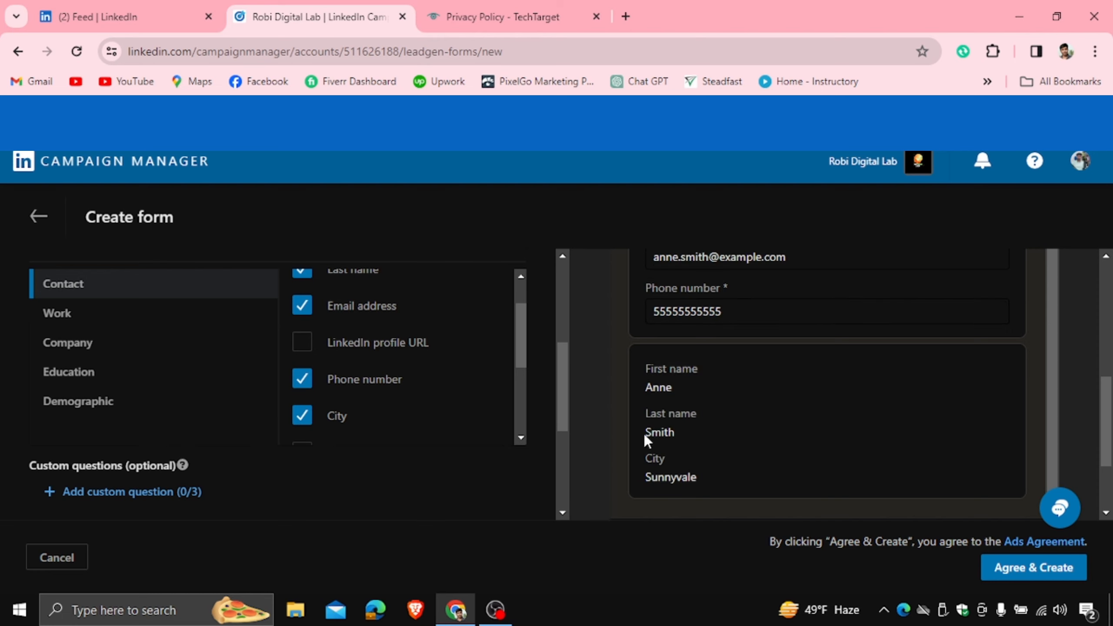
pyautogui.doubleClick(653, 386)
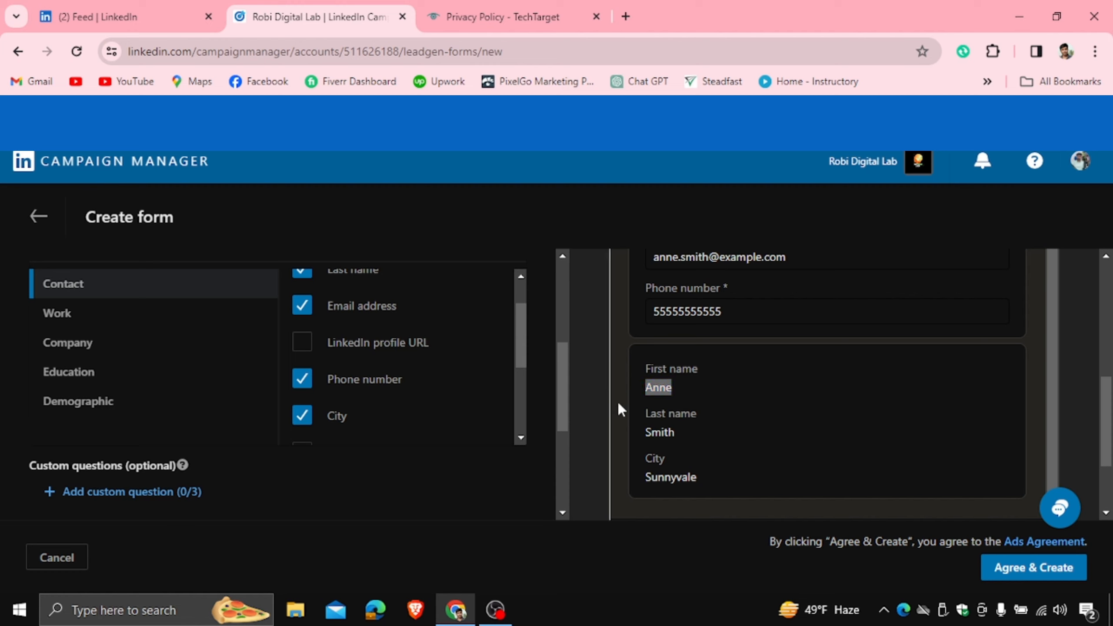
pyautogui.click(672, 387)
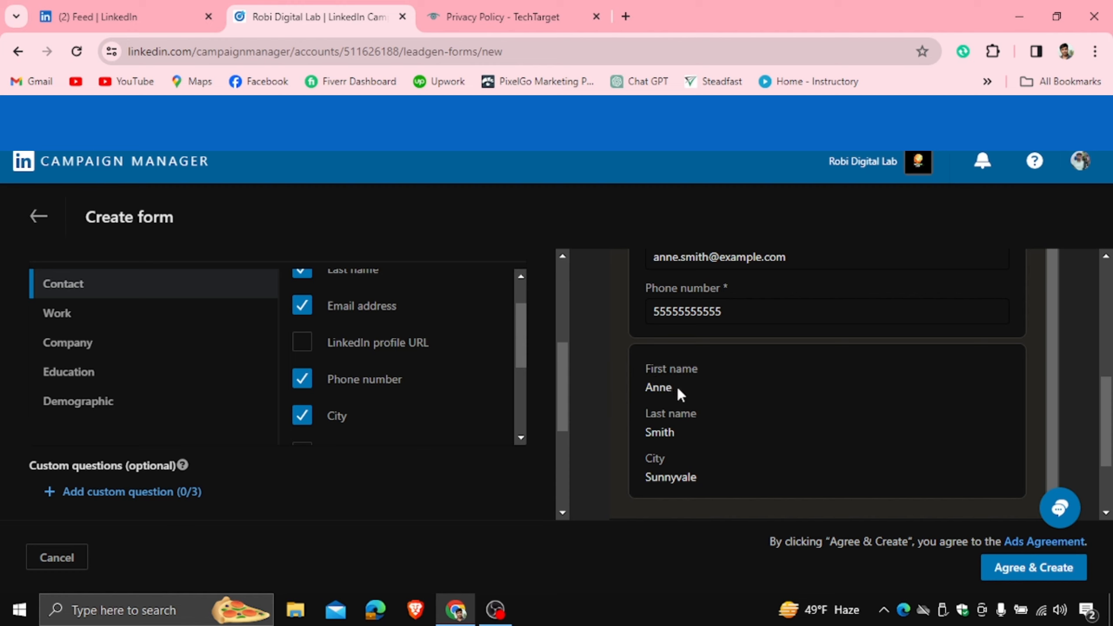
pyautogui.moveTo(678, 387); pyautogui.dragTo(628, 386)
pyautogui.moveTo(520, 350); pyautogui.dragTo(522, 375)
# - Untick Job title under Work and tick Degree and Graduation date under Education
pyautogui.click(106, 320)
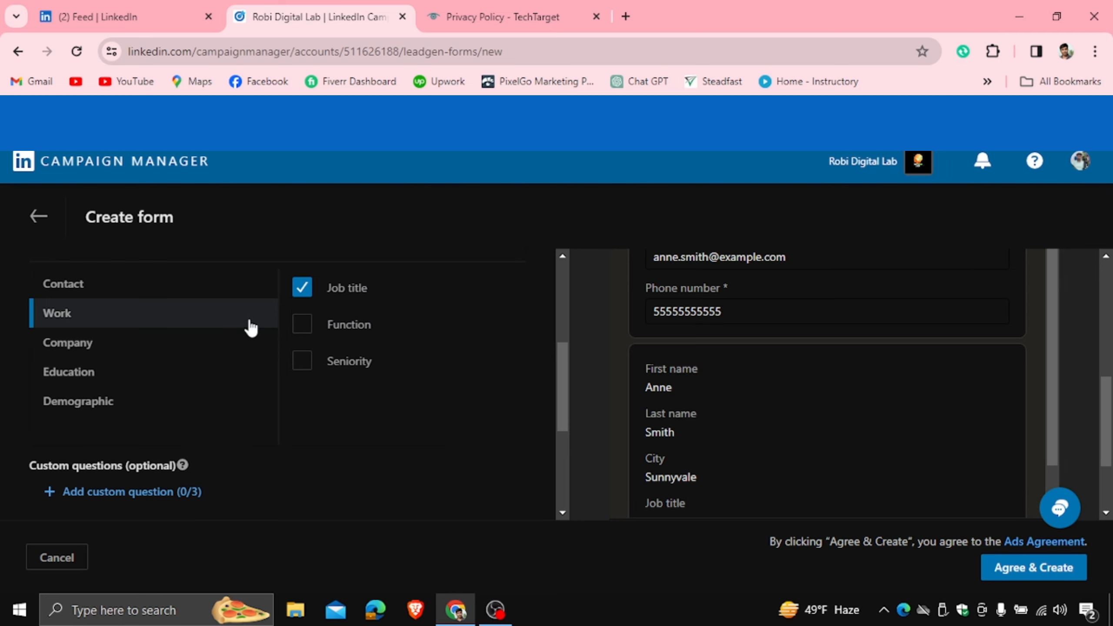
pyautogui.click(302, 288)
pyautogui.click(116, 349)
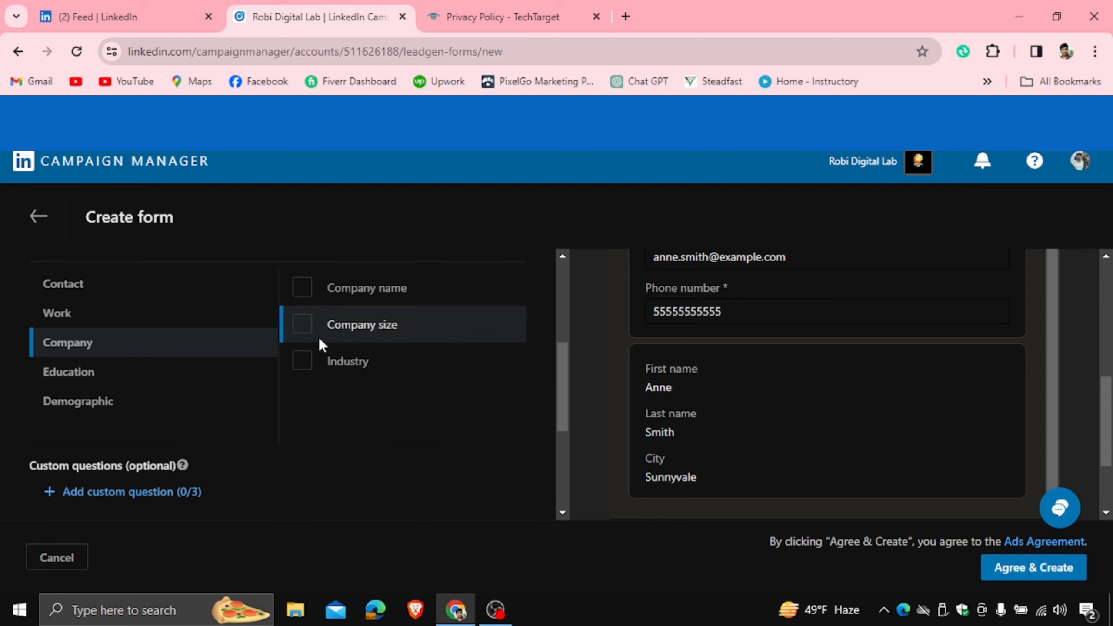
pyautogui.click(87, 385)
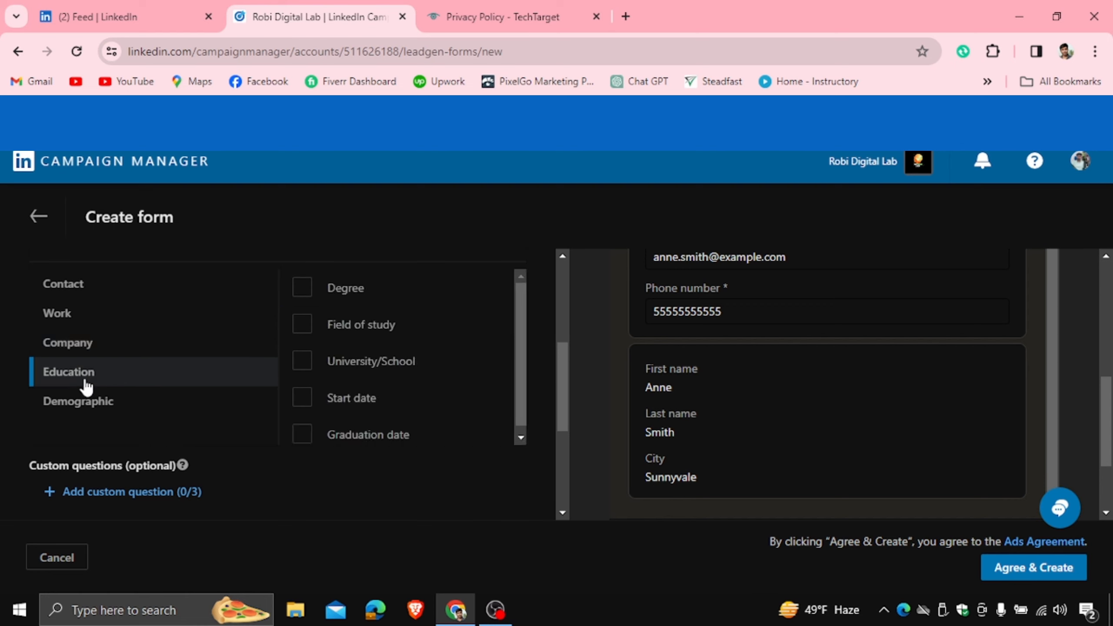
pyautogui.click(296, 284)
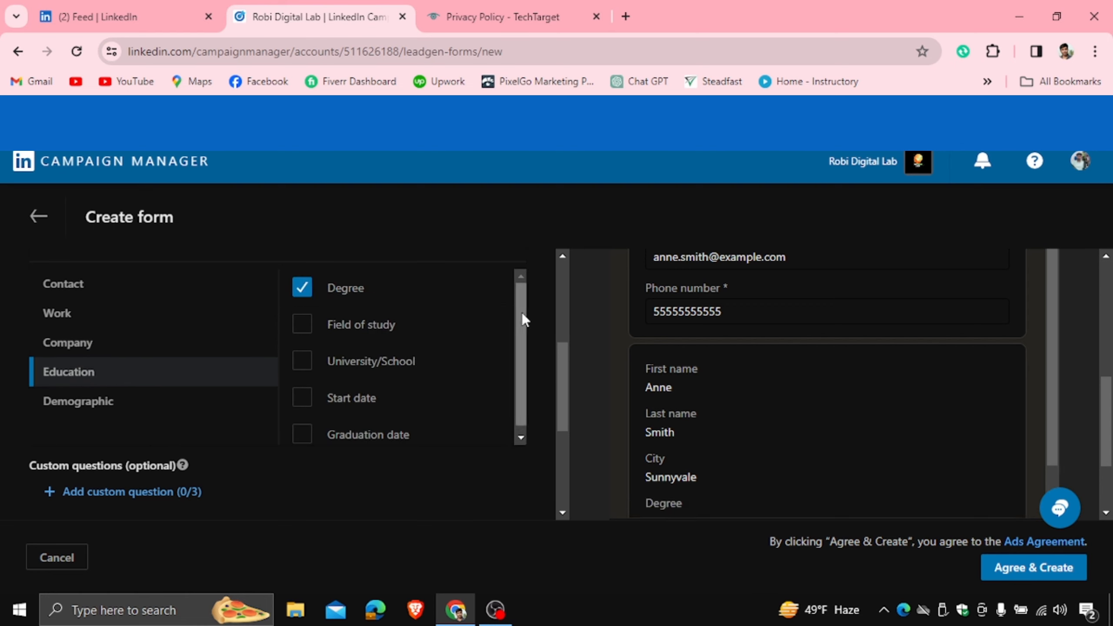
pyautogui.scroll(-1, 522, 312)
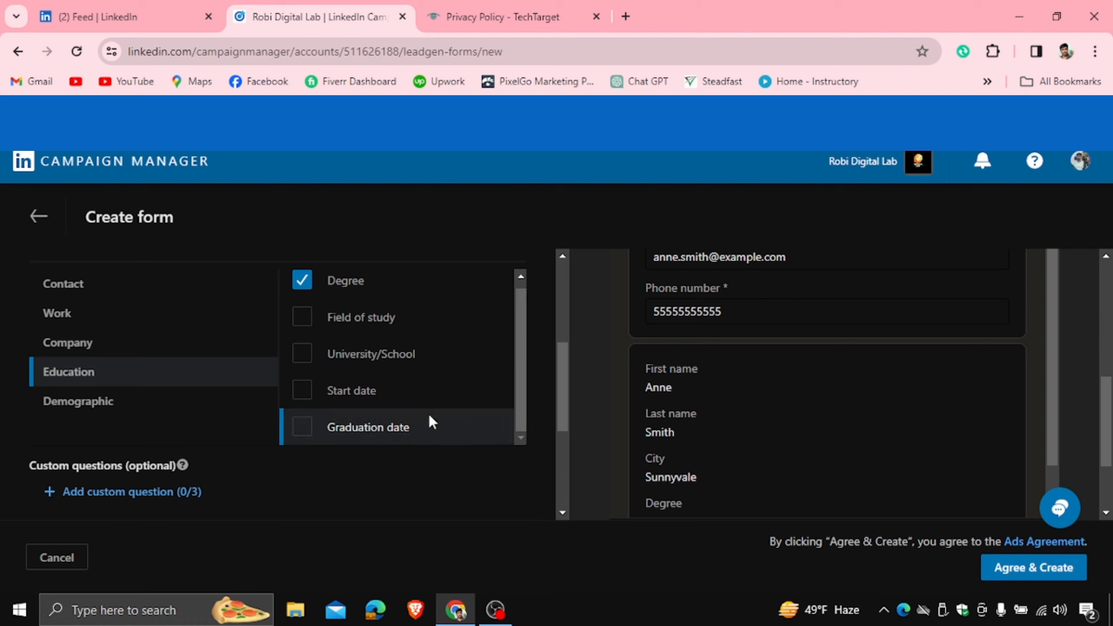
pyautogui.click(301, 427)
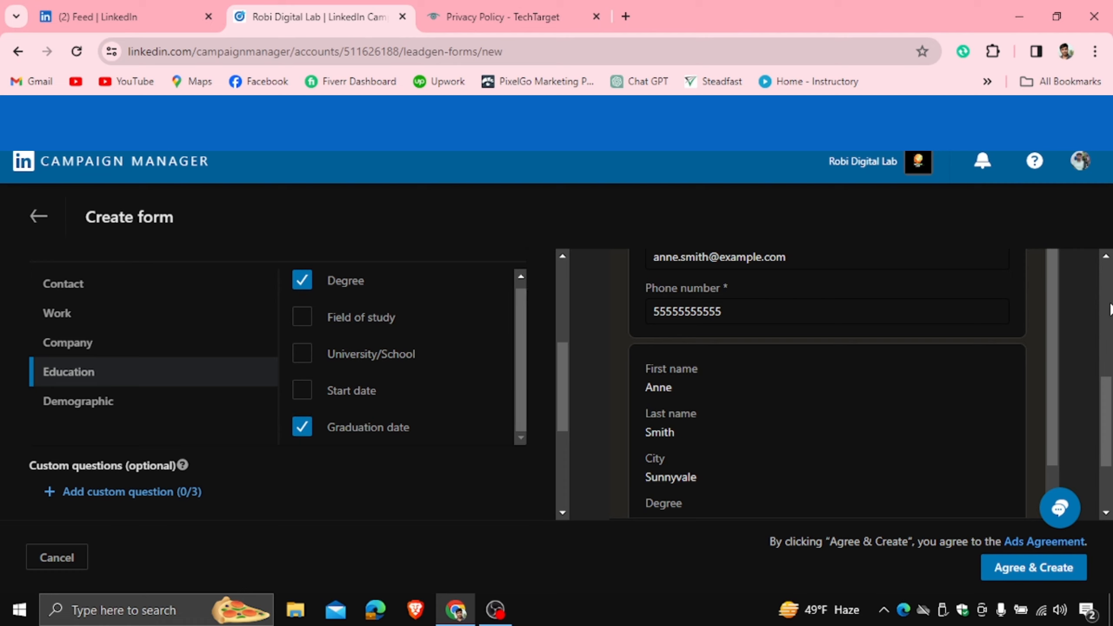
# - Review the new Graduation date field in the form preview
pyautogui.scroll(-1, 1048, 383)
pyautogui.scroll(-1, 1048, 383)
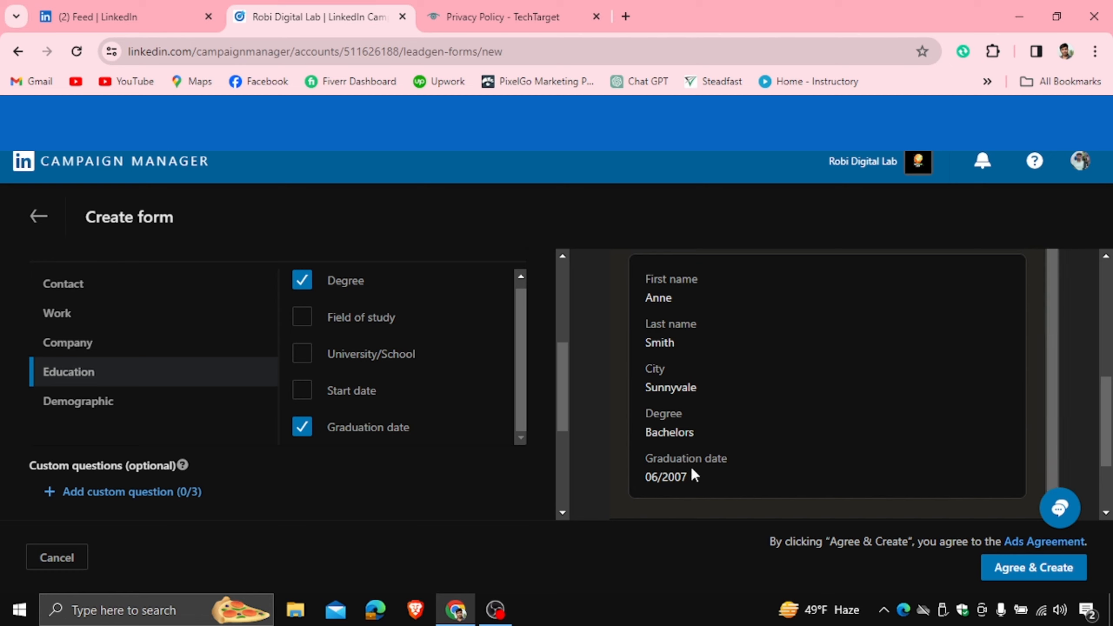
pyautogui.moveTo(648, 476); pyautogui.dragTo(682, 477)
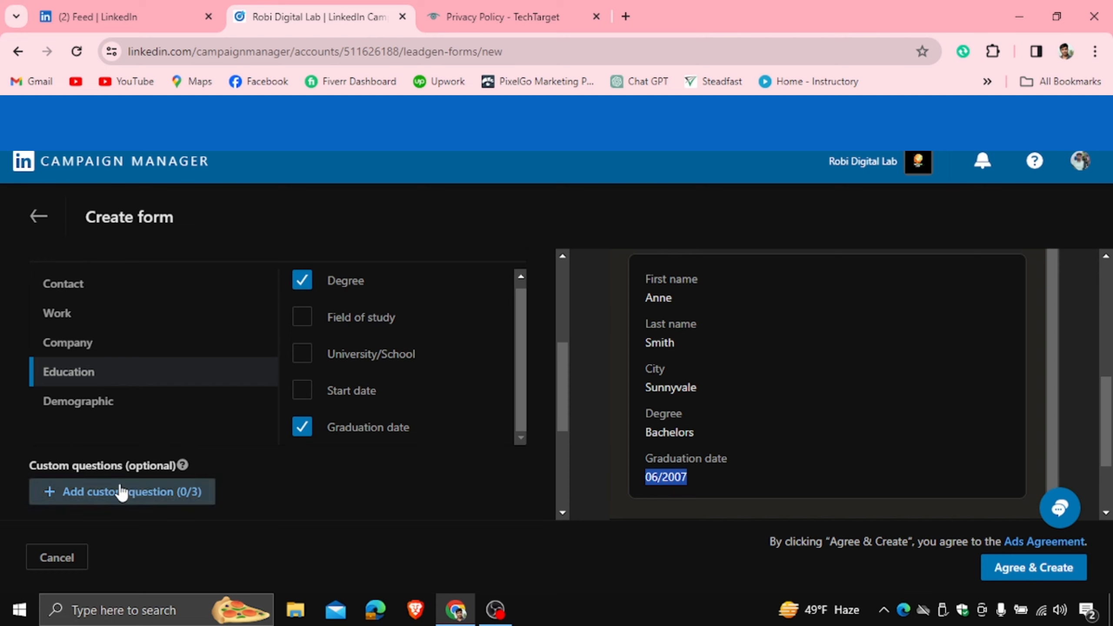
pyautogui.scroll(-1, 307, 460)
pyautogui.moveTo(560, 383); pyautogui.dragTo(578, 318)
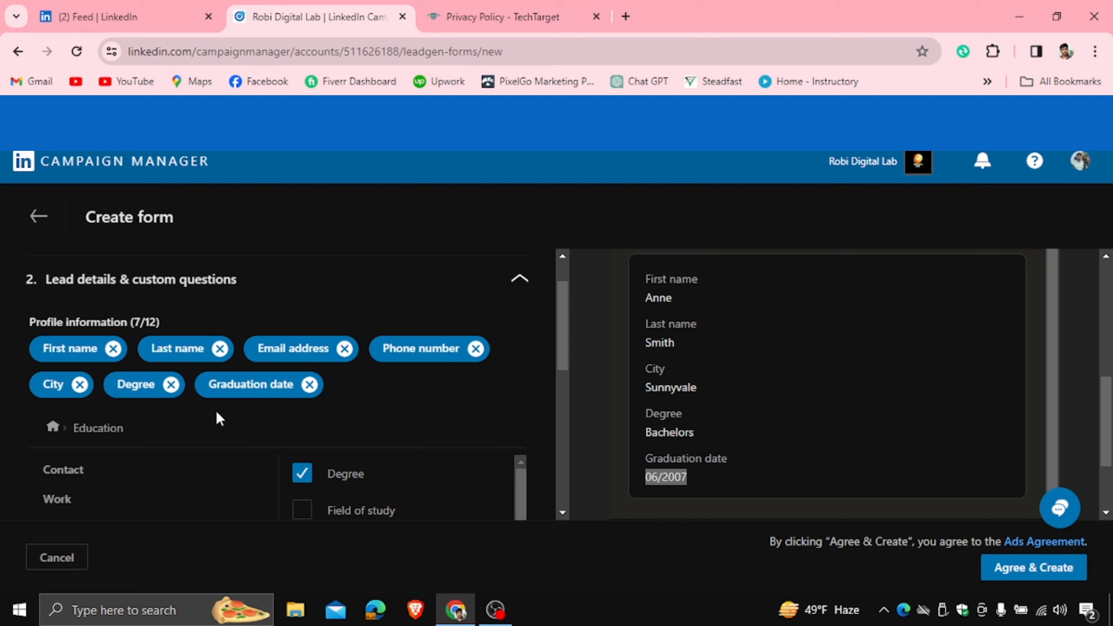
pyautogui.moveTo(527, 472); pyautogui.dragTo(527, 491)
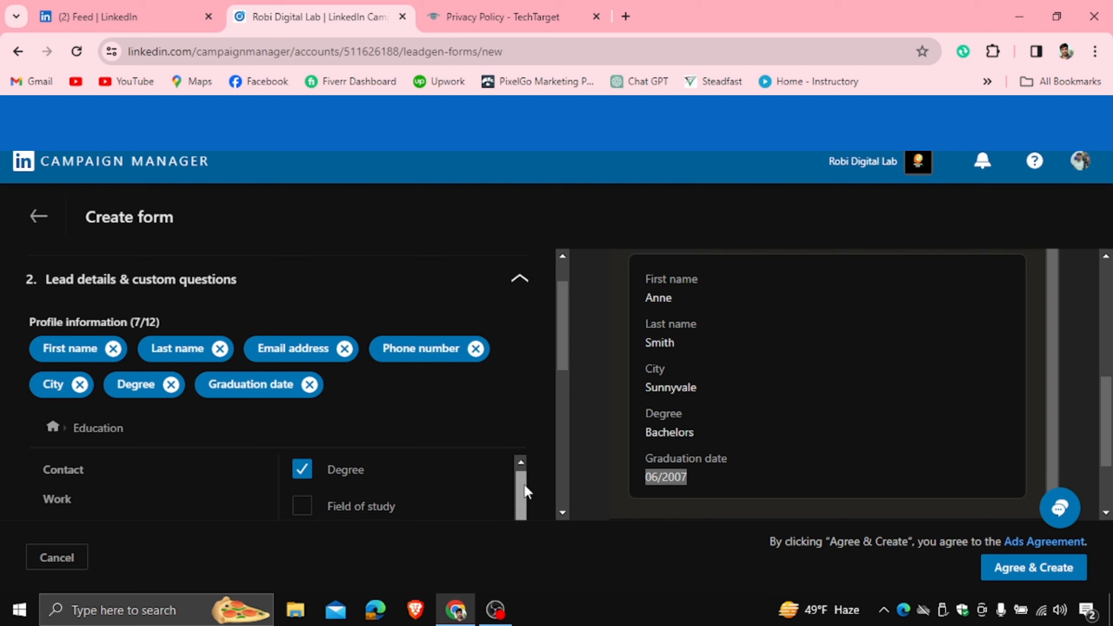
pyautogui.moveTo(567, 348); pyautogui.dragTo(569, 439)
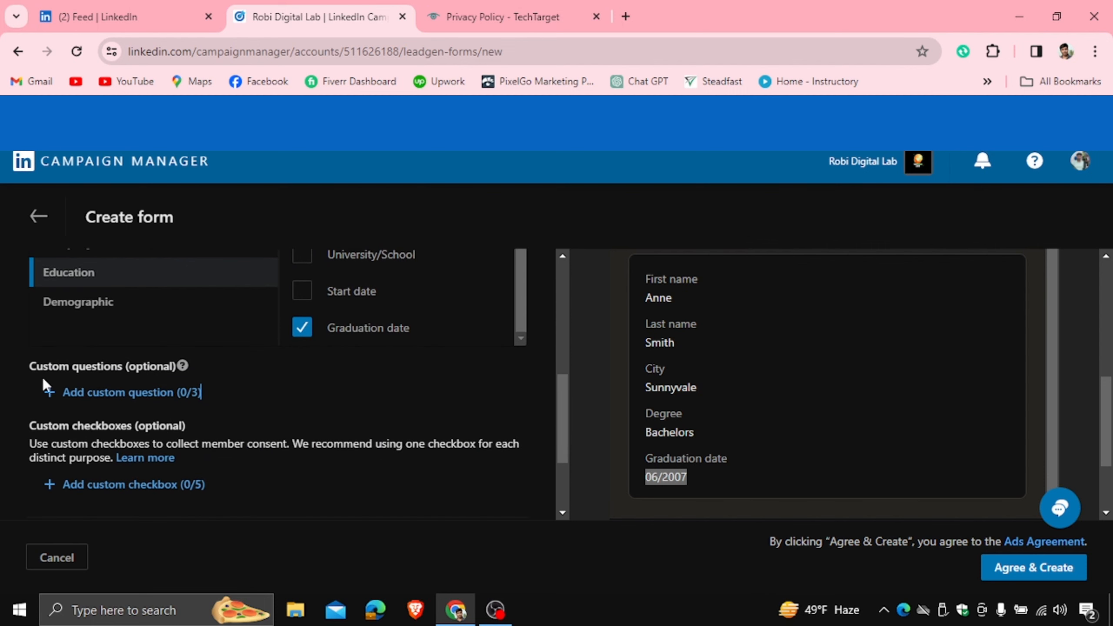
# - Add a custom question reading 'What's your Nick Name'
pyautogui.click(55, 395)
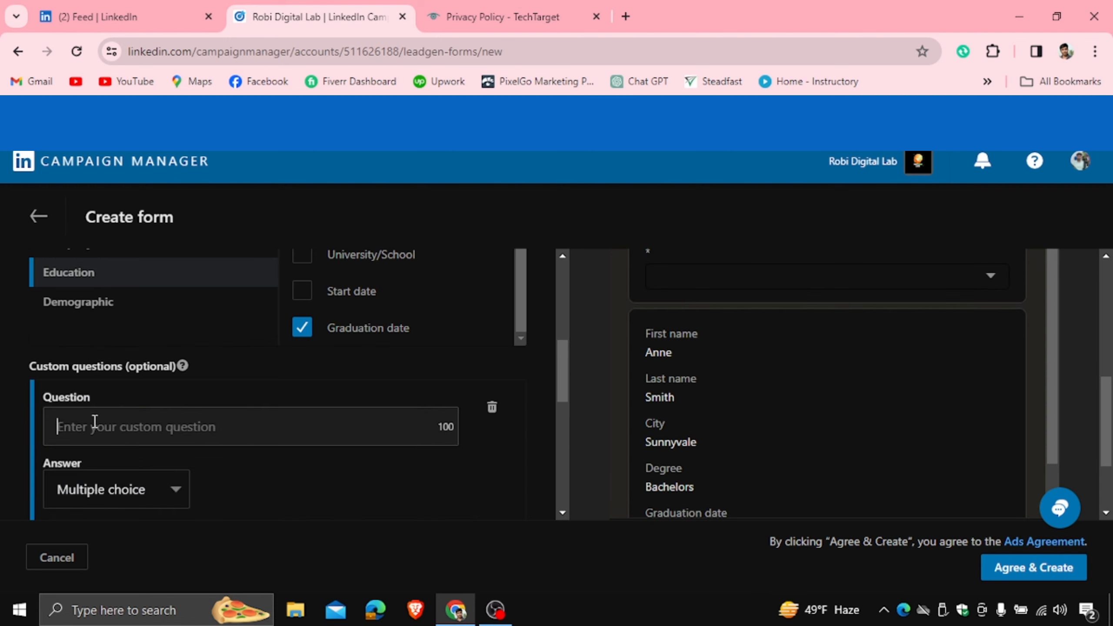
pyautogui.write('W')
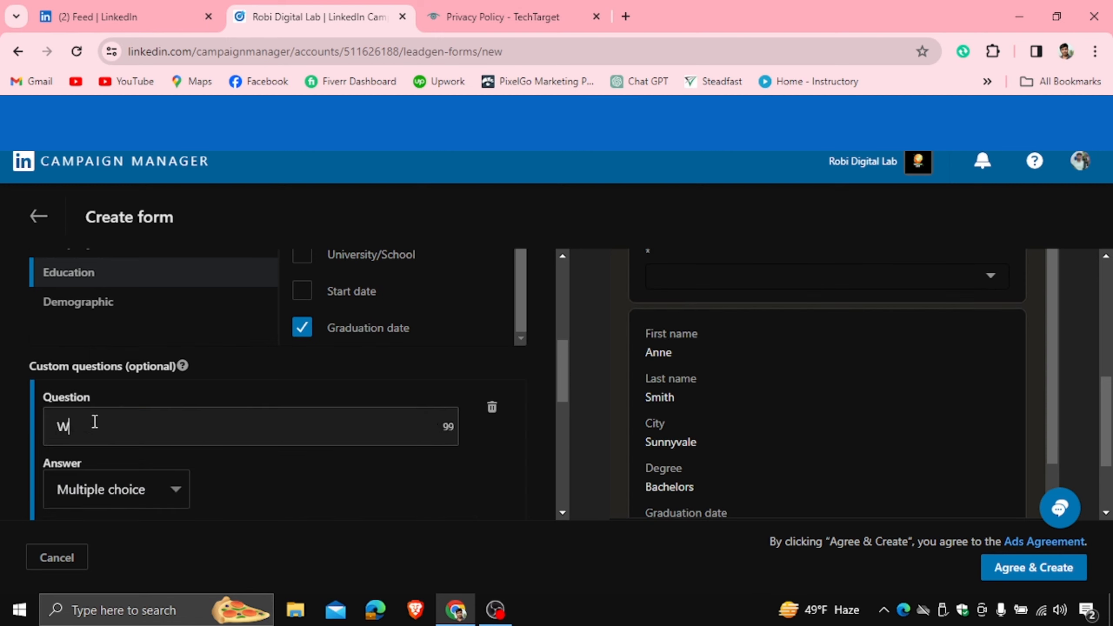
pyautogui.write("hat's your Nick Name")
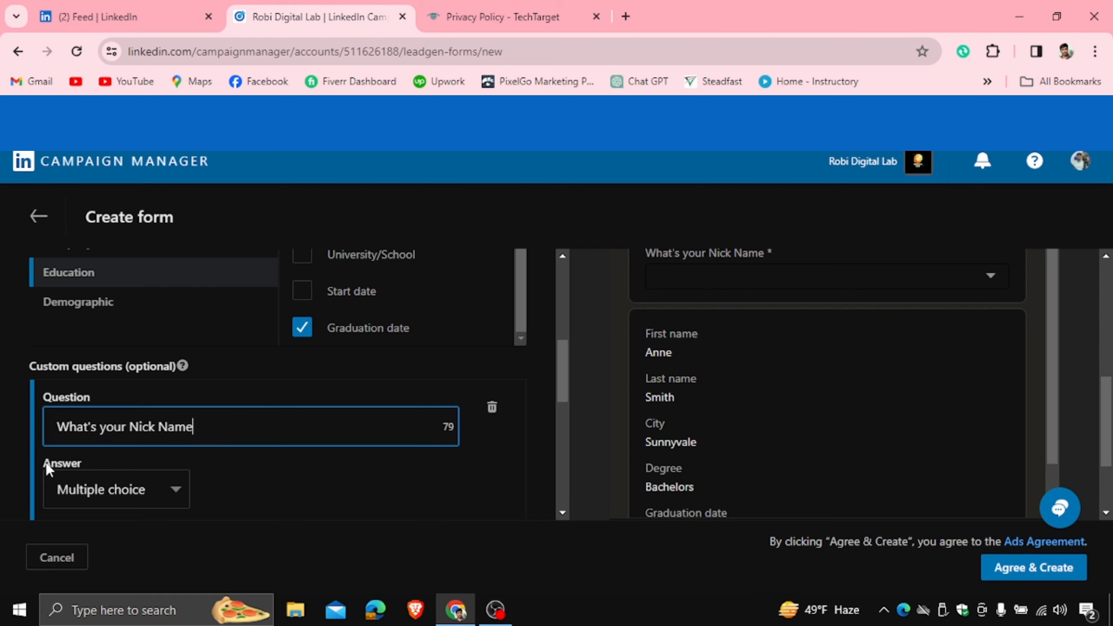
pyautogui.moveTo(562, 360); pyautogui.dragTo(563, 376)
pyautogui.scroll(-1, 563, 374)
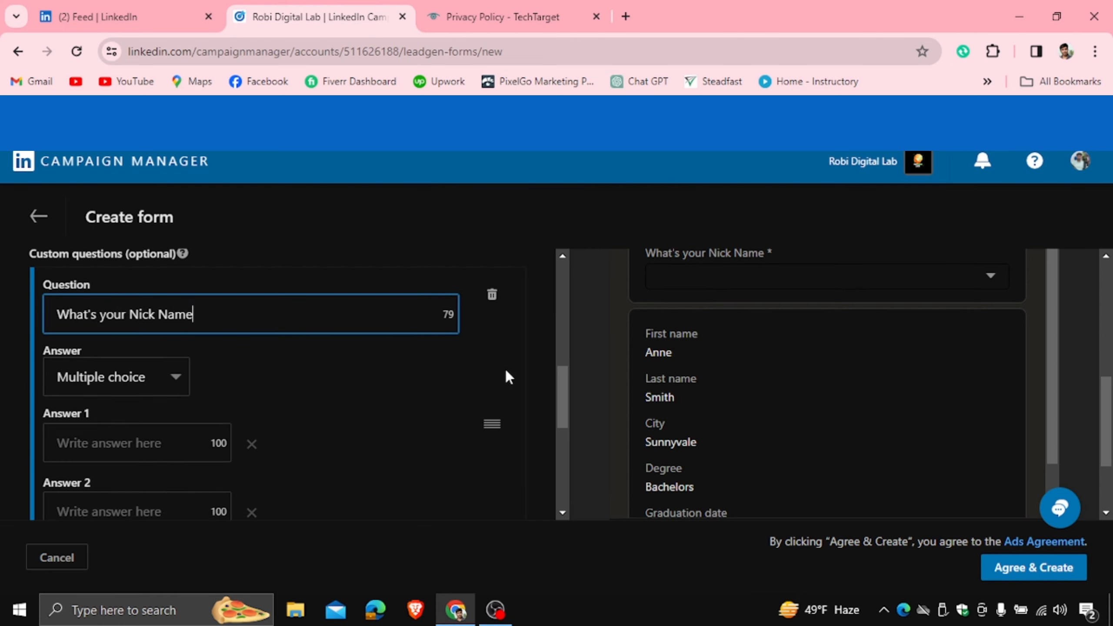
# - Try a Single line input answer in the preview, then revert to Multiple choice
pyautogui.click(169, 378)
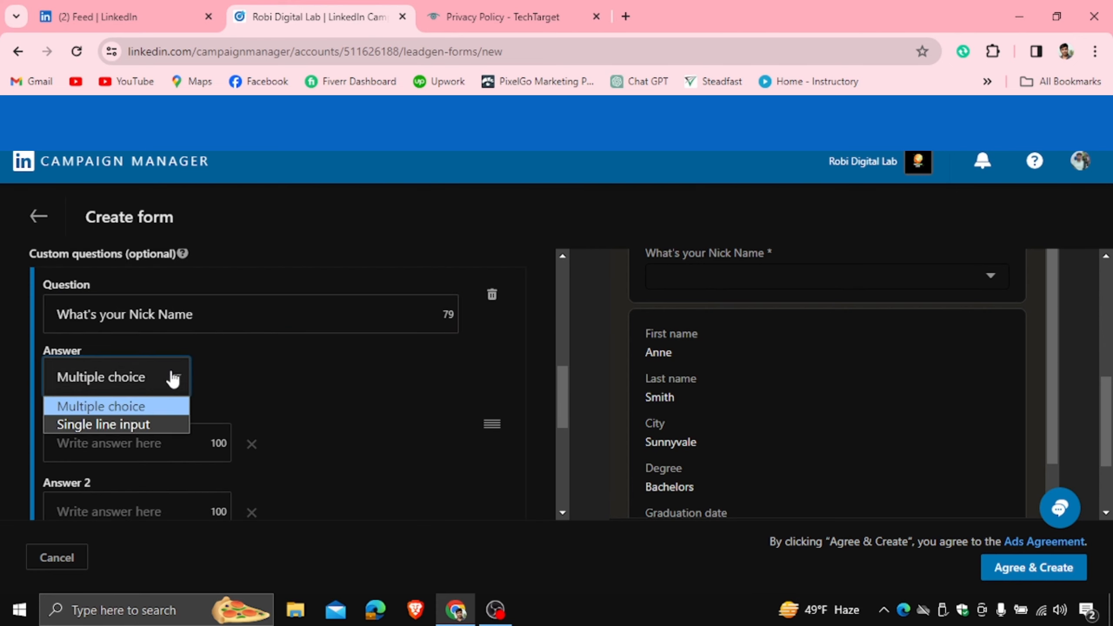
pyautogui.click(129, 424)
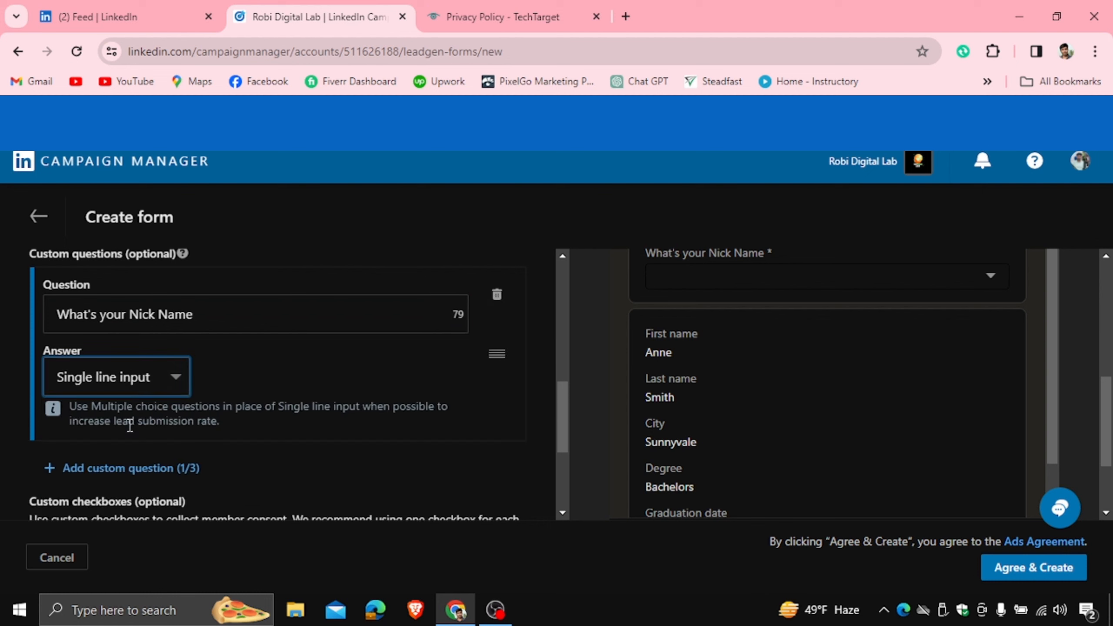
pyautogui.moveTo(1110, 448); pyautogui.dragTo(1110, 410)
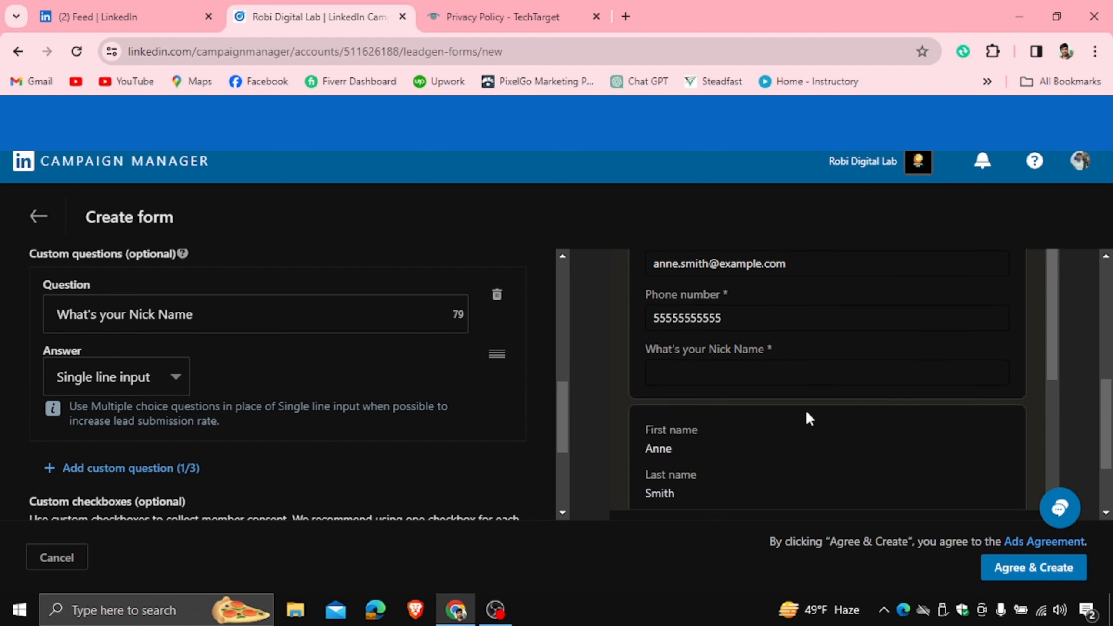
pyautogui.click(671, 368)
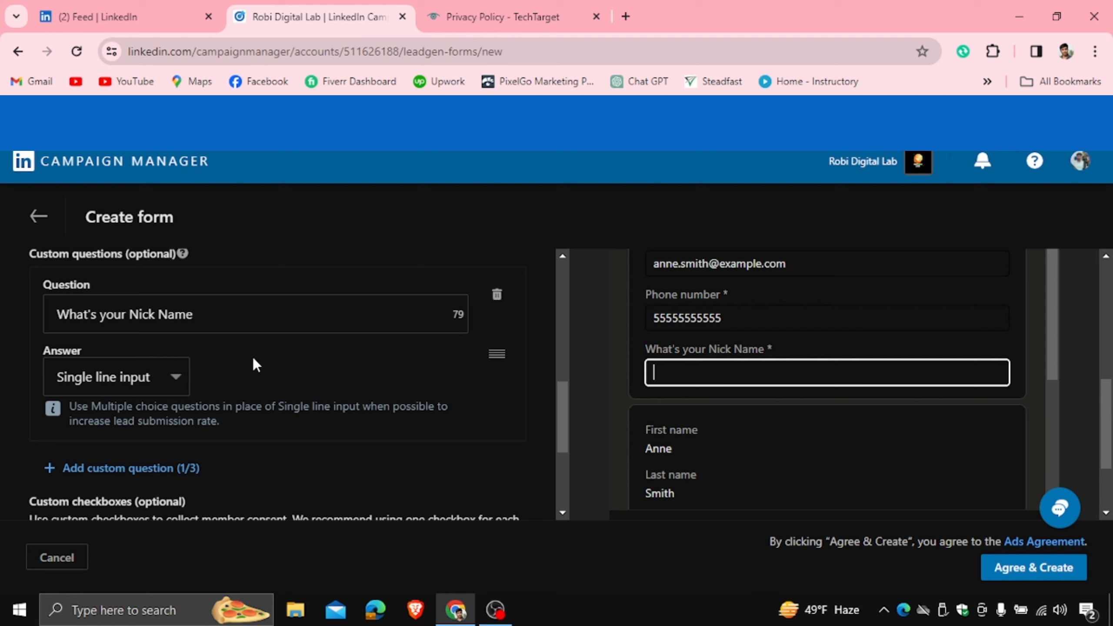
pyautogui.click(173, 377)
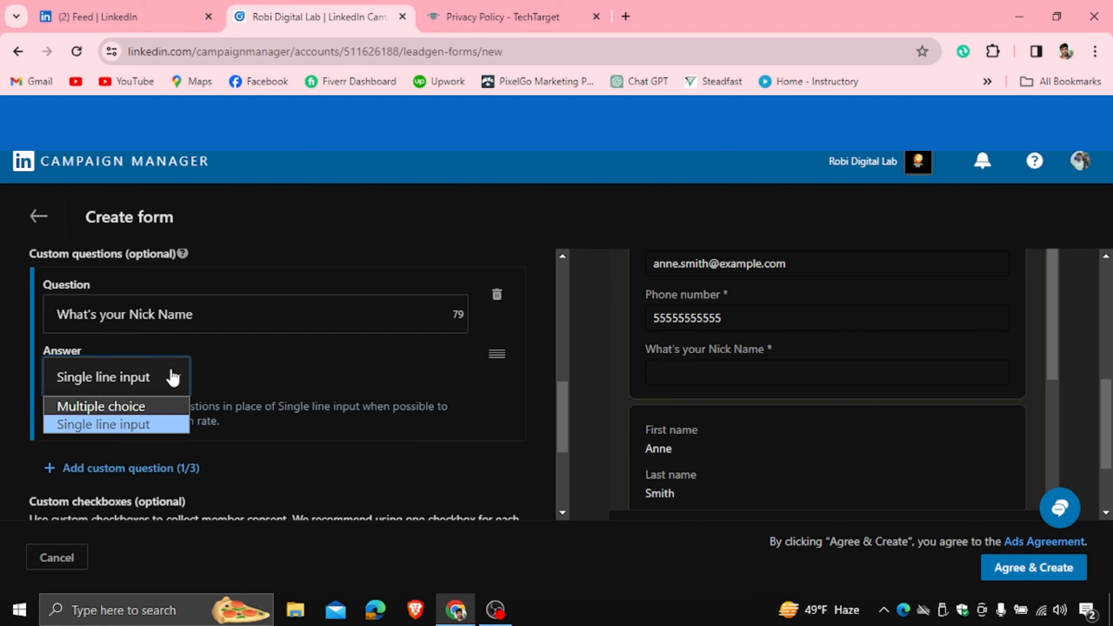
pyautogui.click(123, 405)
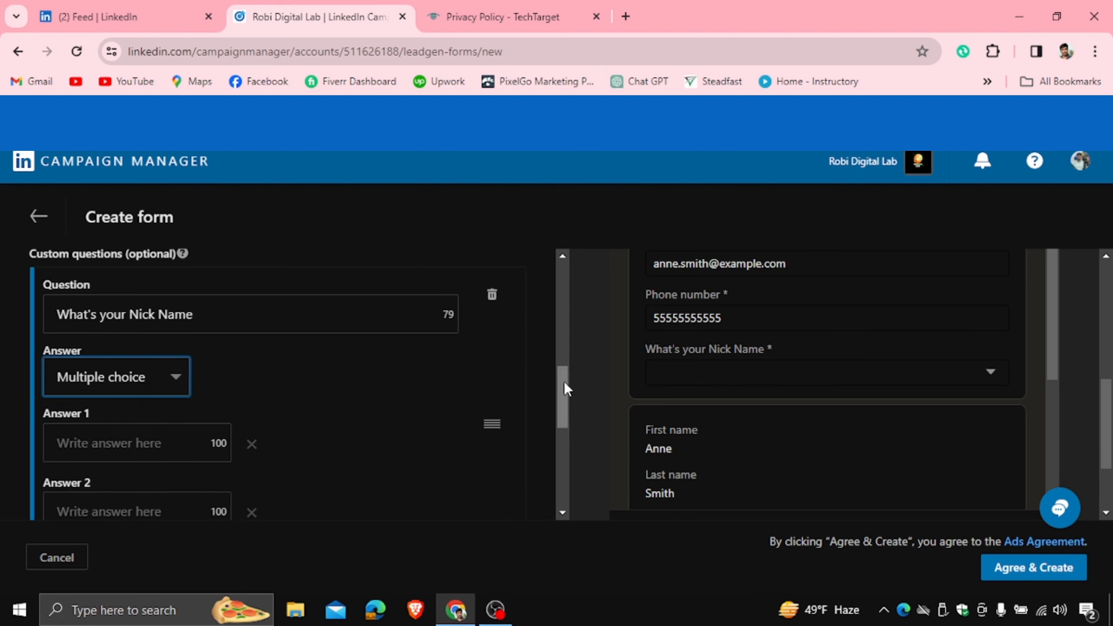
pyautogui.moveTo(563, 381); pyautogui.dragTo(567, 411)
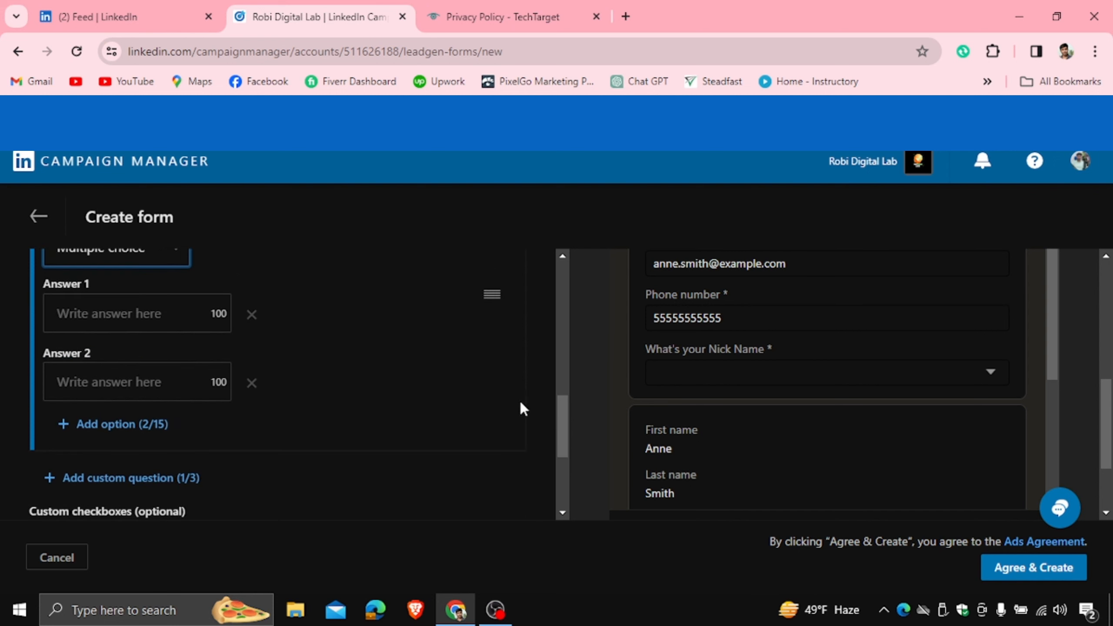
pyautogui.moveTo(565, 425)
pyautogui.mouseDown()
pyautogui.moveTo(559, 403)
pyautogui.moveTo(563, 423)
pyautogui.mouseUp()
# - Set the nickname question's answer type to Single line input
pyautogui.click(174, 322)
pyautogui.click(127, 369)
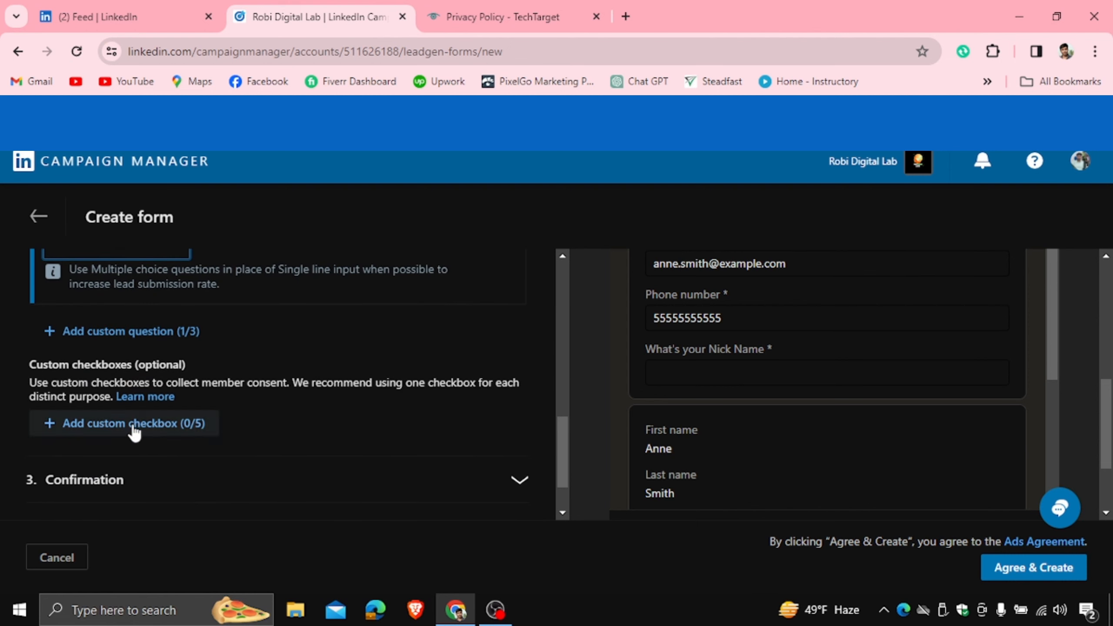
pyautogui.moveTo(562, 433); pyautogui.dragTo(561, 407)
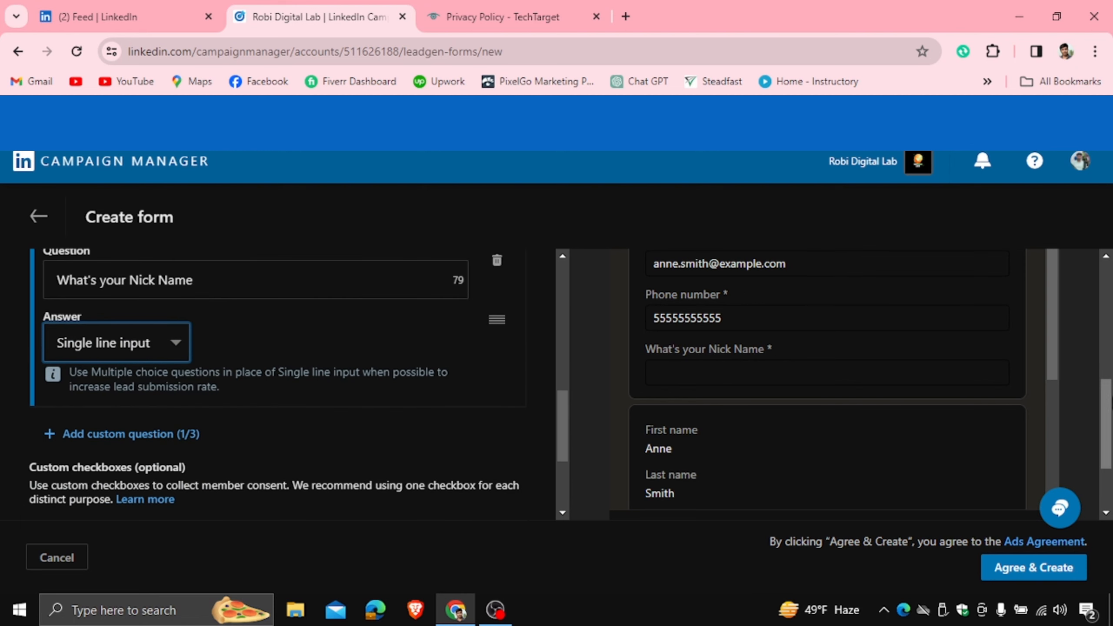
pyautogui.moveTo(1105, 406); pyautogui.dragTo(1111, 458)
# - Expand the 3. Confirmation section of the form
pyautogui.scroll(-2, 919, 330)
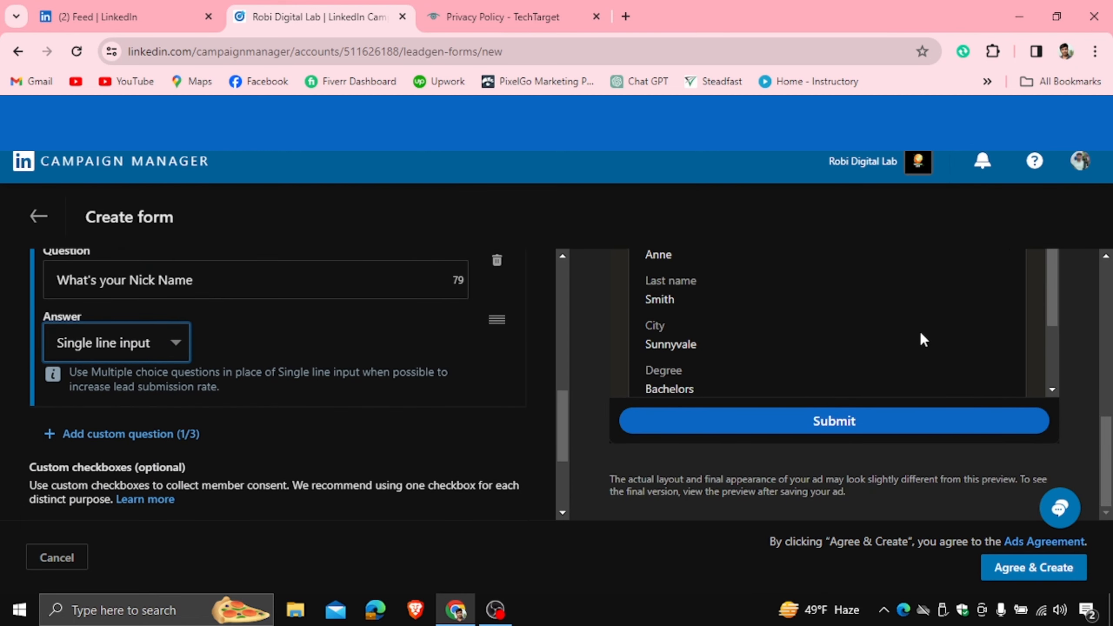
pyautogui.scroll(2, 827, 318)
pyautogui.moveTo(565, 417); pyautogui.dragTo(566, 461)
pyautogui.click(323, 414)
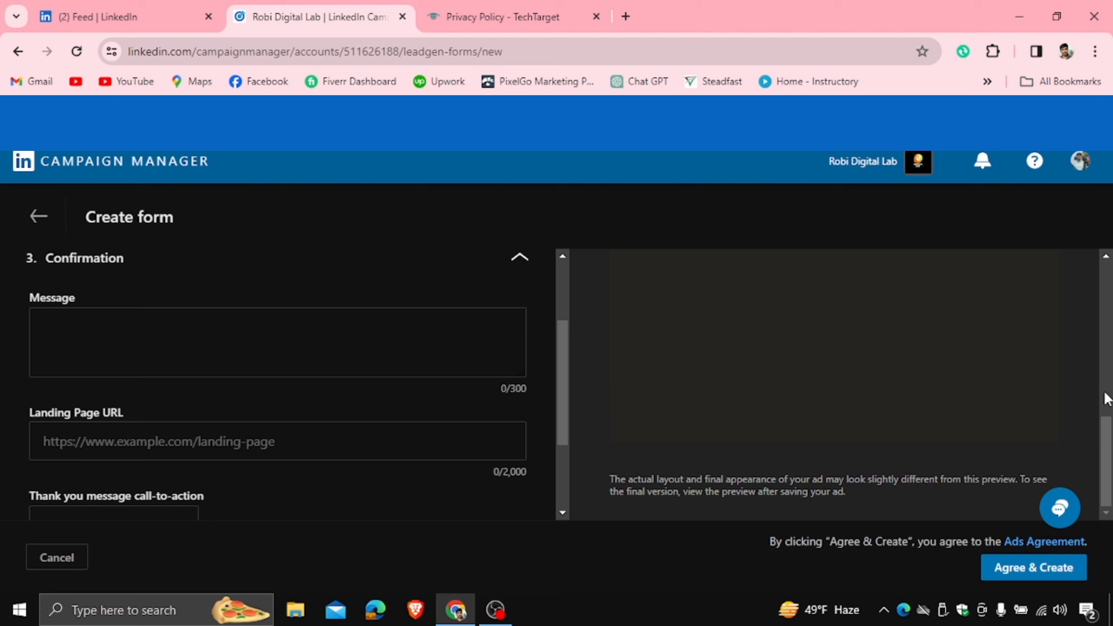
# - Scroll the preview and form panels to look over the lead form
pyautogui.moveTo(1106, 428); pyautogui.dragTo(1111, 319)
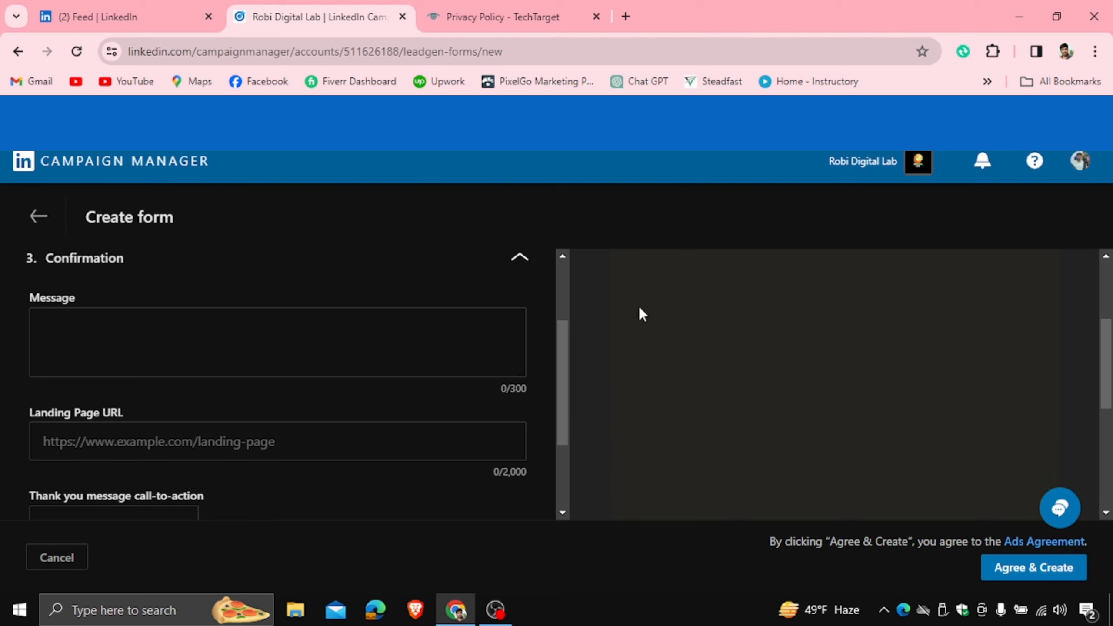
pyautogui.moveTo(573, 369)
pyautogui.mouseDown()
pyautogui.moveTo(566, 308)
pyautogui.moveTo(564, 355)
pyautogui.mouseUp()
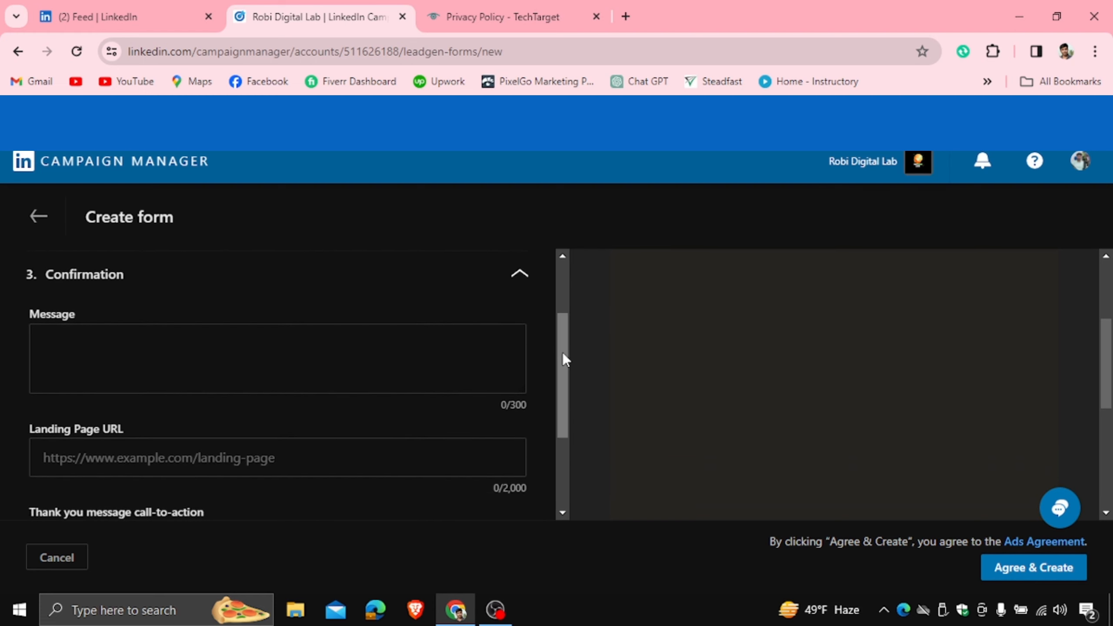
# - Scroll through the LinkedIn feed tab, then go back to the Campaign Manager form
pyautogui.click(145, 4)
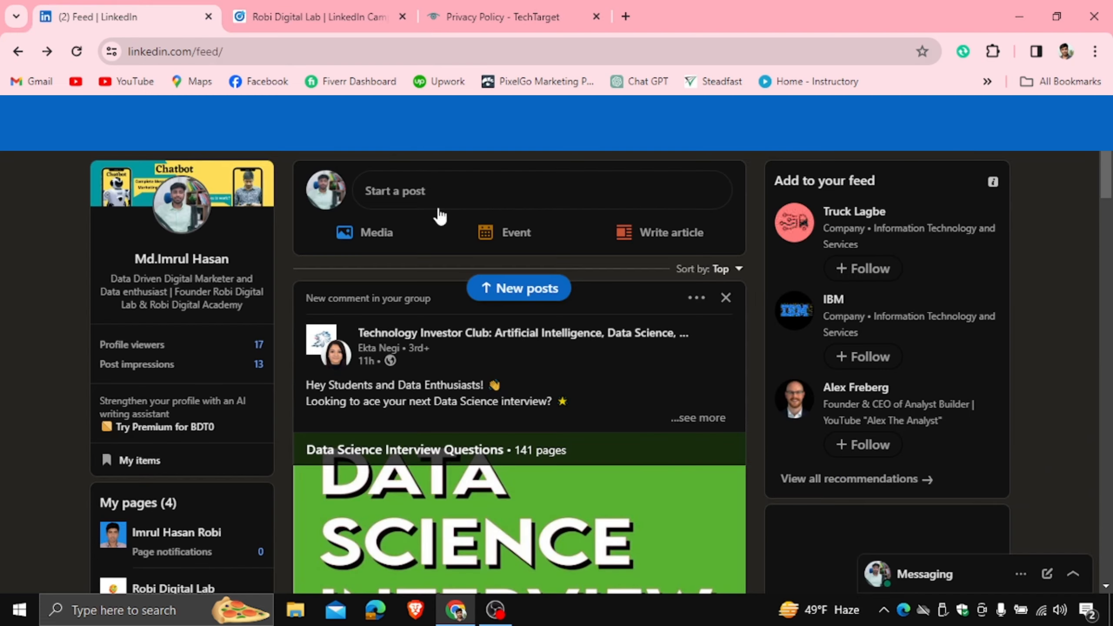
pyautogui.scroll(-10, 1008, 285)
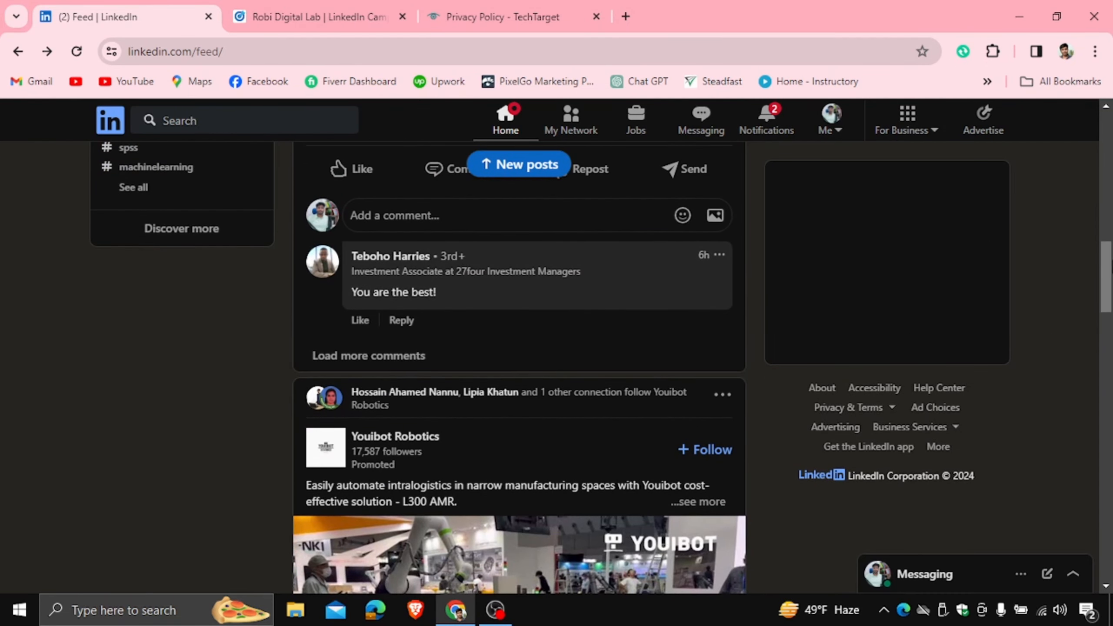
pyautogui.moveTo(1107, 303); pyautogui.dragTo(1105, 232)
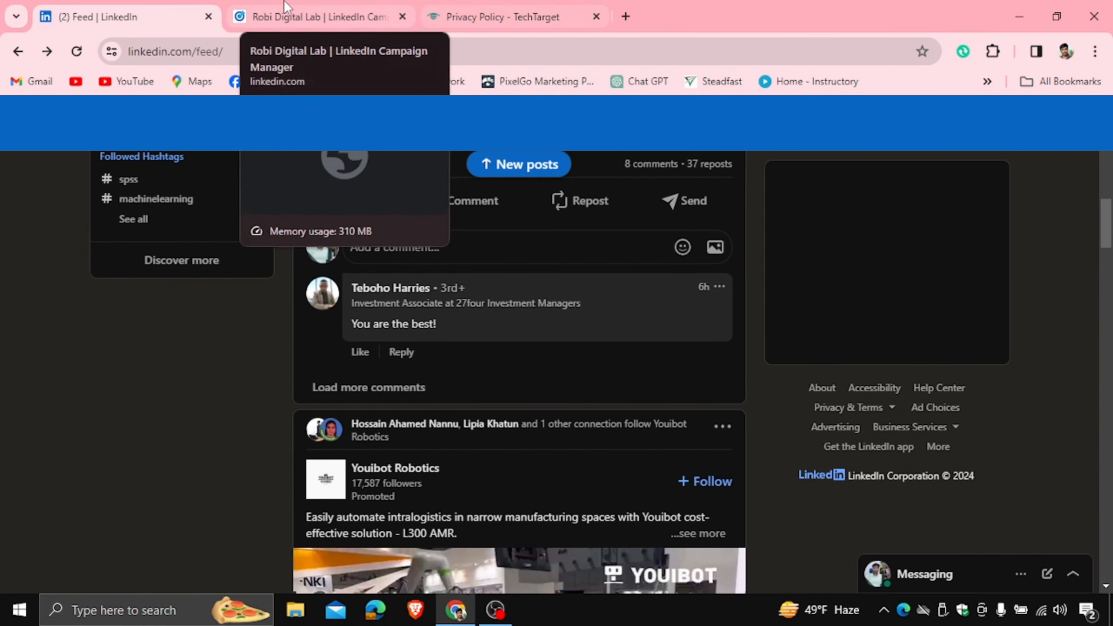
pyautogui.click(315, 16)
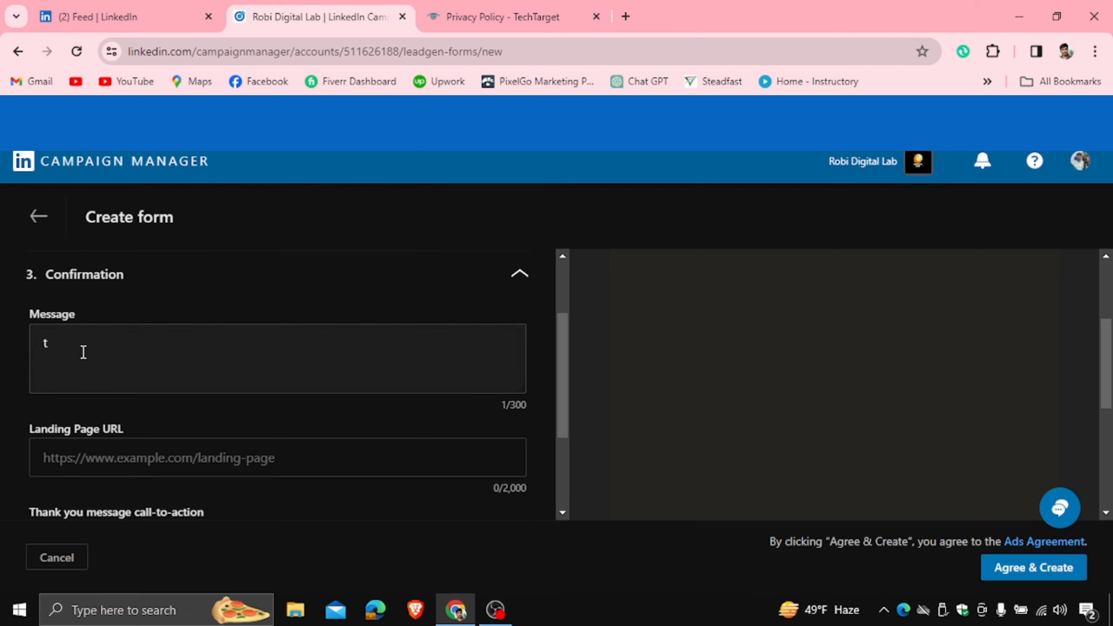
# - Write the confirmation message 'Thank you for share your information,our team contact with you as soon as possiblw'
pyautogui.press('BackSpace')
pyautogui.write('Thank you ')
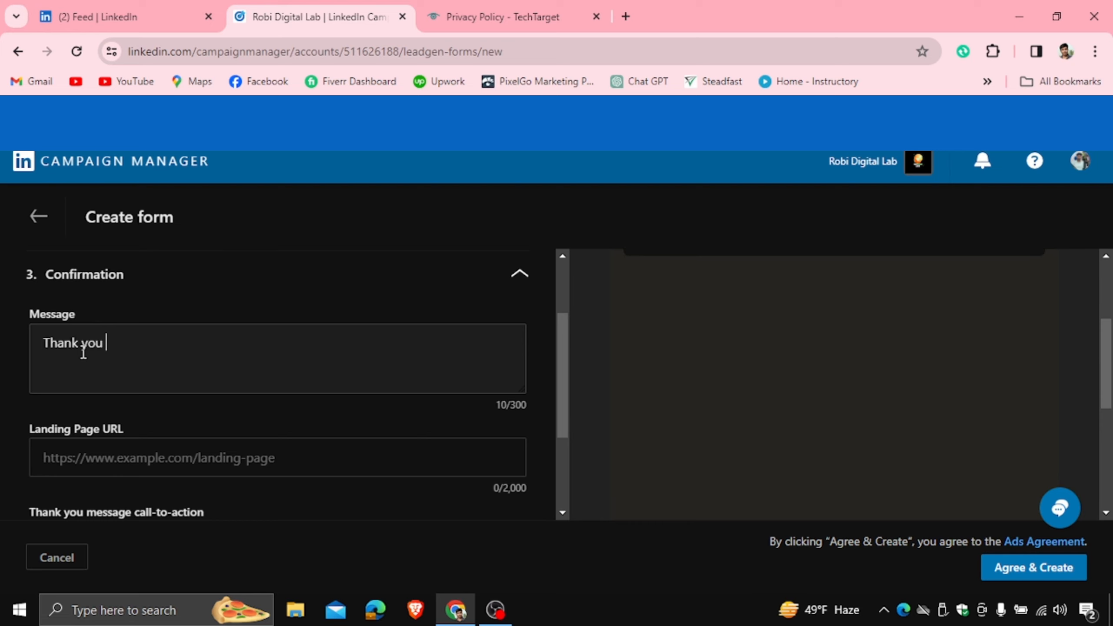
pyautogui.write('for share your information,our team contact with you as ')
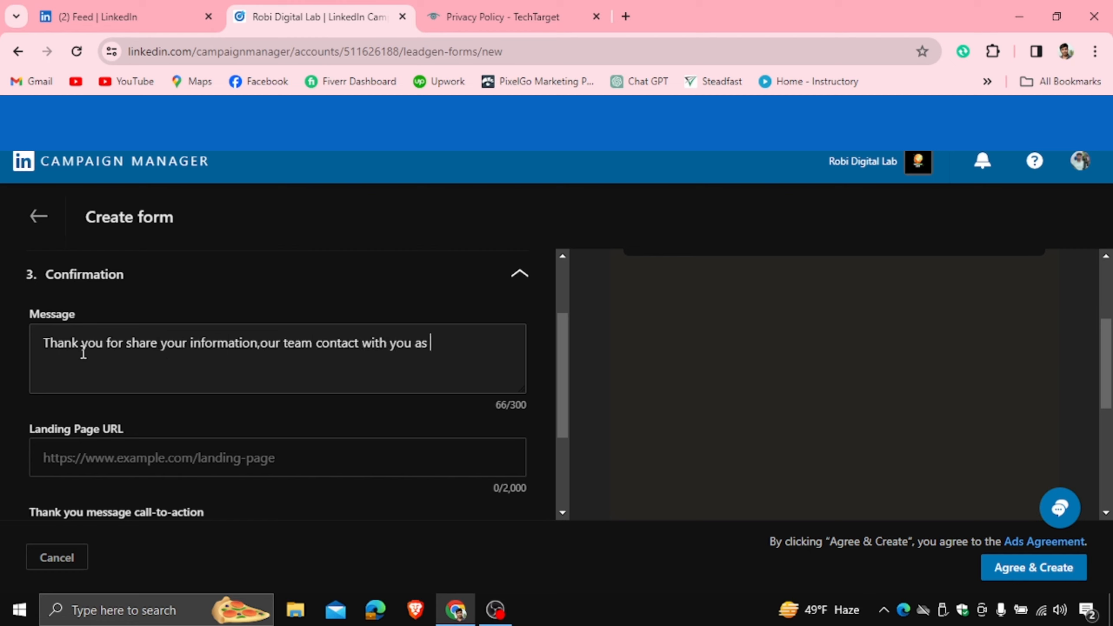
pyautogui.write('soon as possiblw')
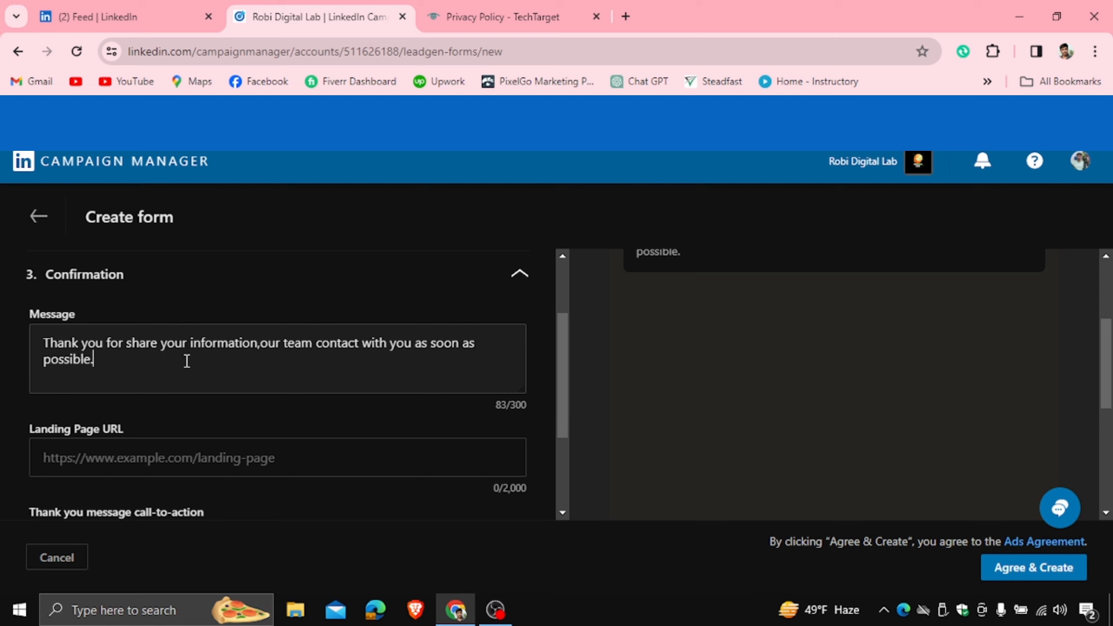
pyautogui.moveTo(95, 360); pyautogui.dragTo(43, 338)
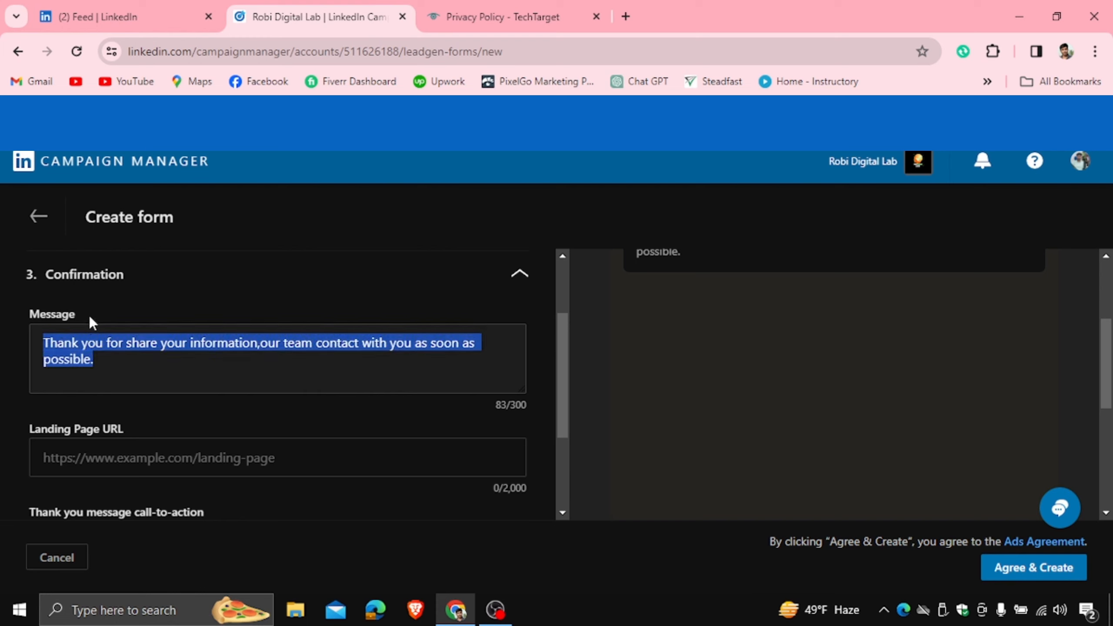
pyautogui.click(158, 380)
pyautogui.moveTo(20, 452); pyautogui.dragTo(139, 451)
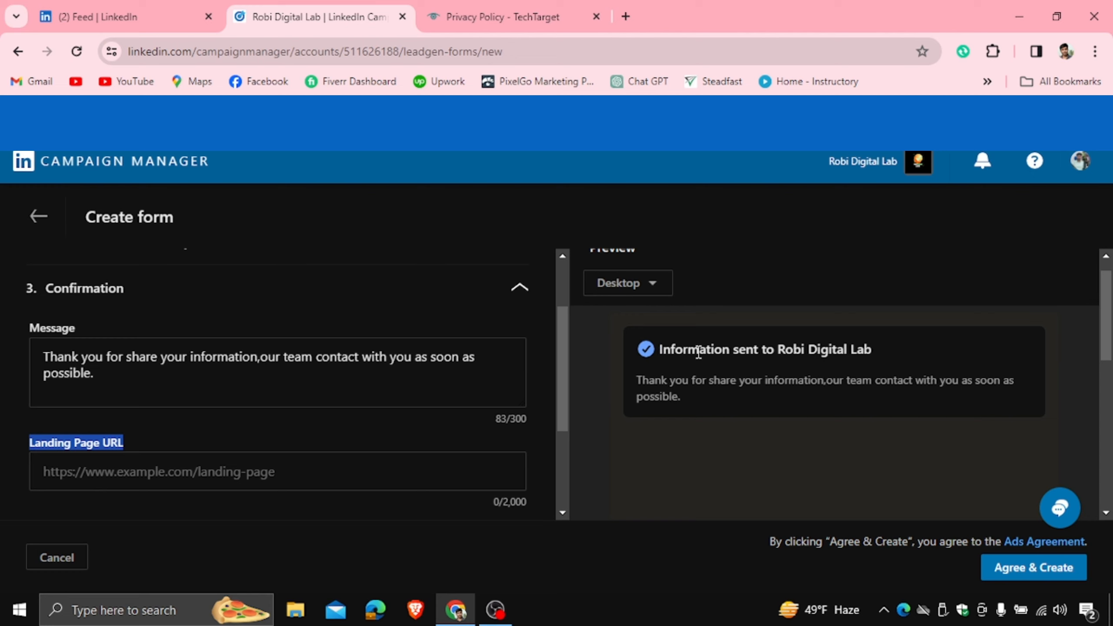
pyautogui.click(472, 16)
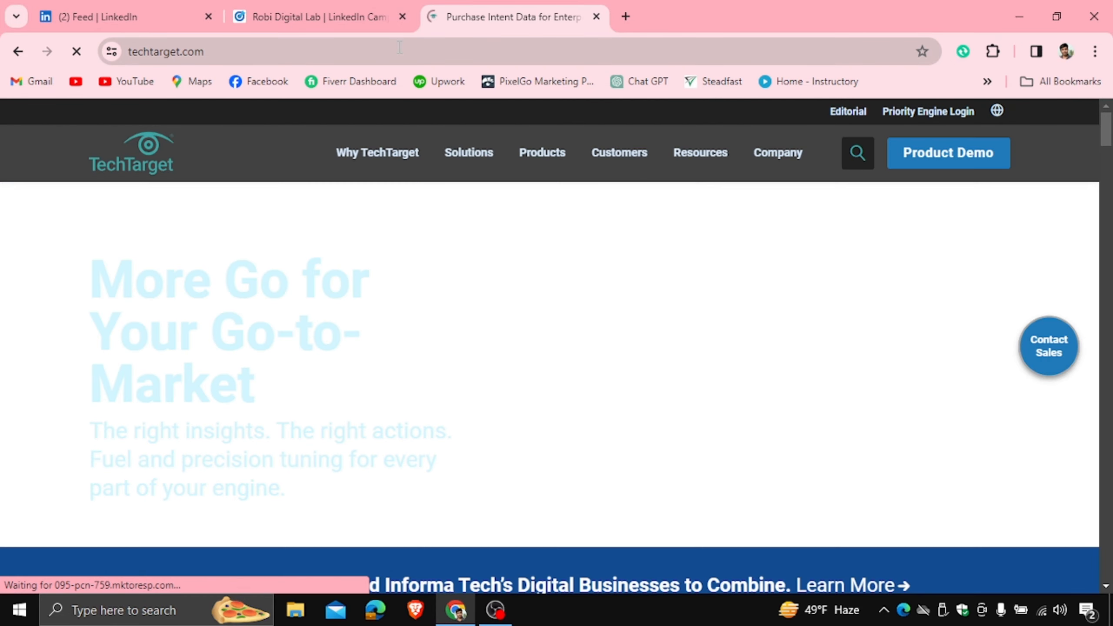
pyautogui.click(398, 49)
pyautogui.rightClick(398, 50)
pyautogui.click(455, 200)
pyautogui.click(315, 7)
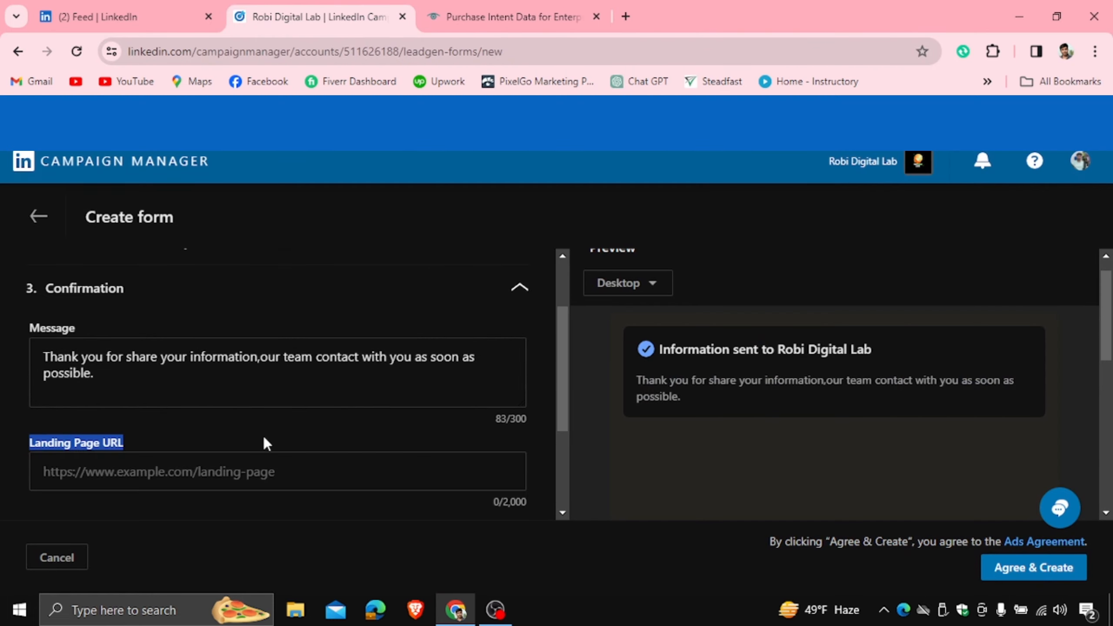
pyautogui.click(144, 465)
pyautogui.rightClick(145, 465)
pyautogui.click(166, 283)
pyautogui.moveTo(563, 349); pyautogui.dragTo(564, 404)
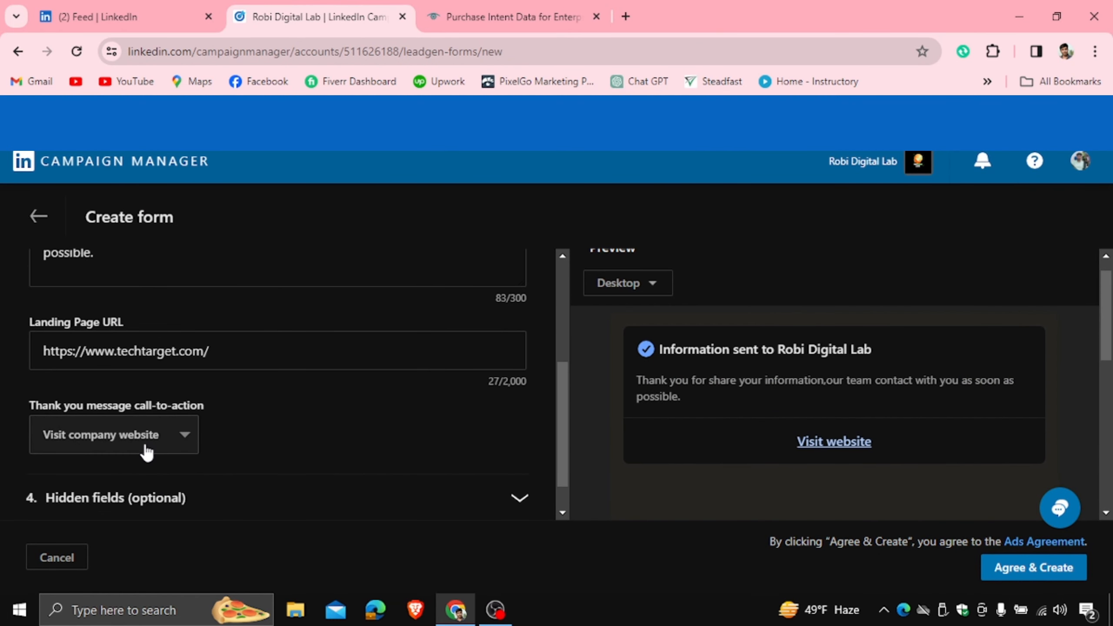
# - Set the thank-you call-to-action to Learn more
pyautogui.click(125, 436)
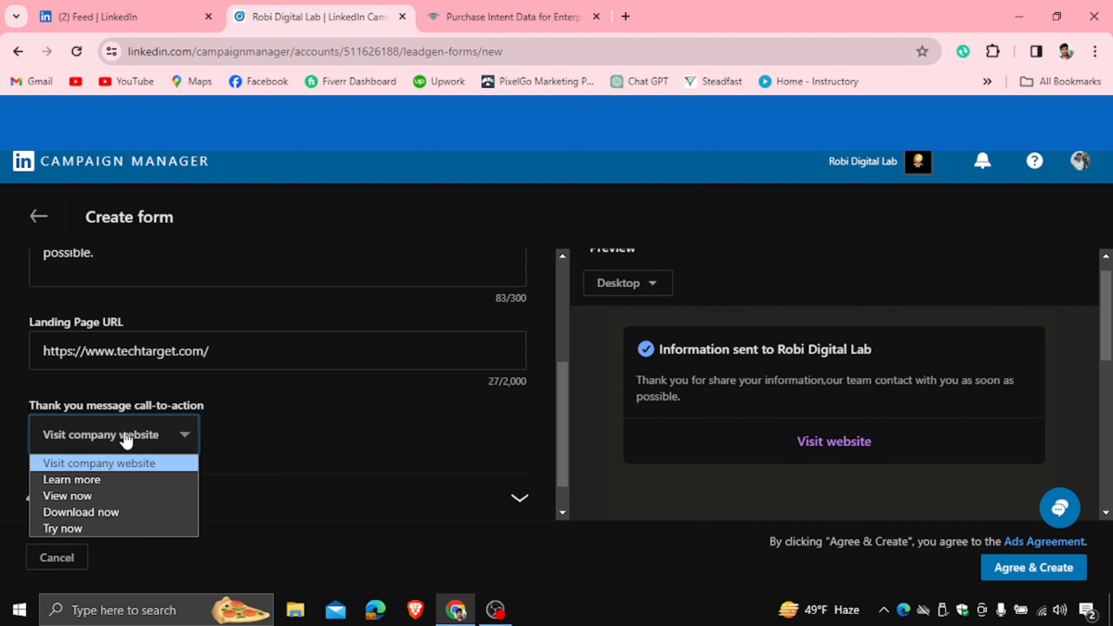
pyautogui.click(97, 16)
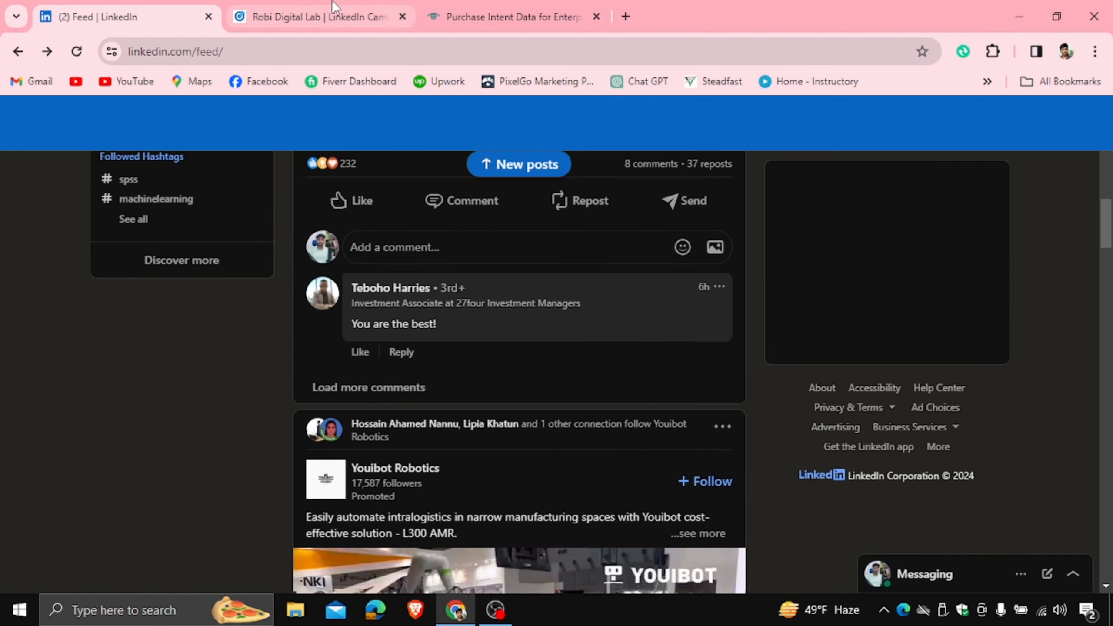
pyautogui.click(316, 16)
pyautogui.click(156, 447)
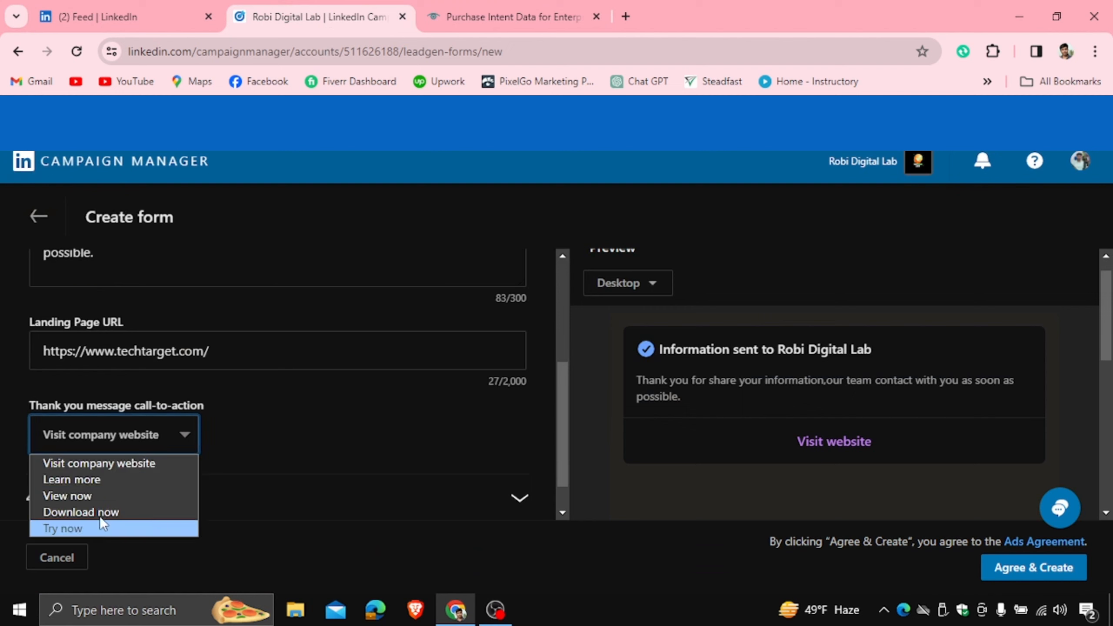
pyautogui.click(96, 480)
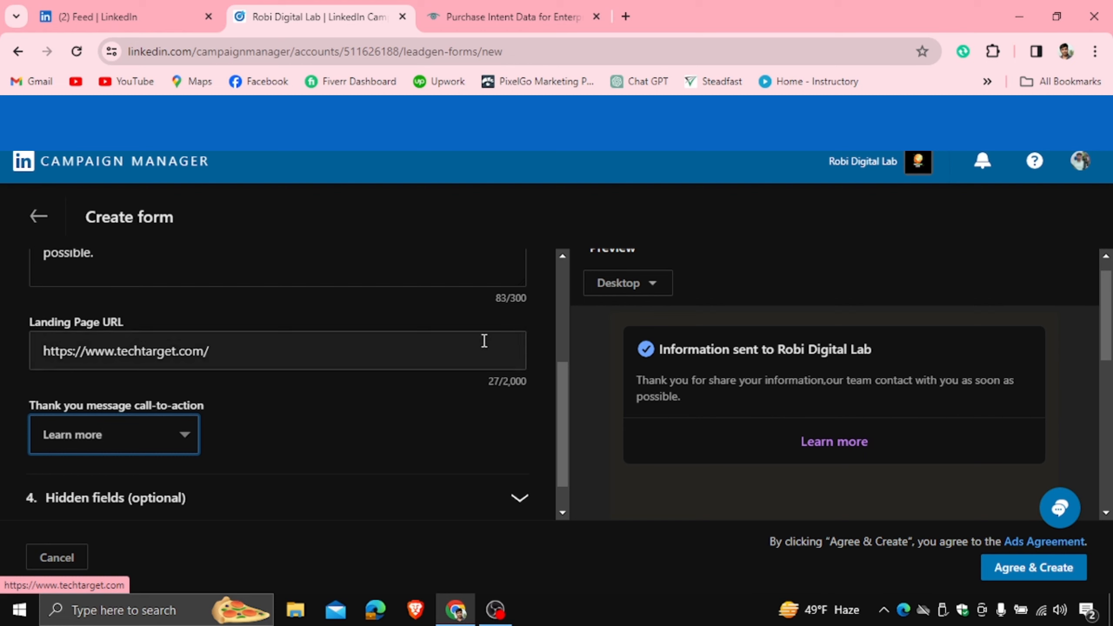
pyautogui.moveTo(561, 370); pyautogui.dragTo(572, 249)
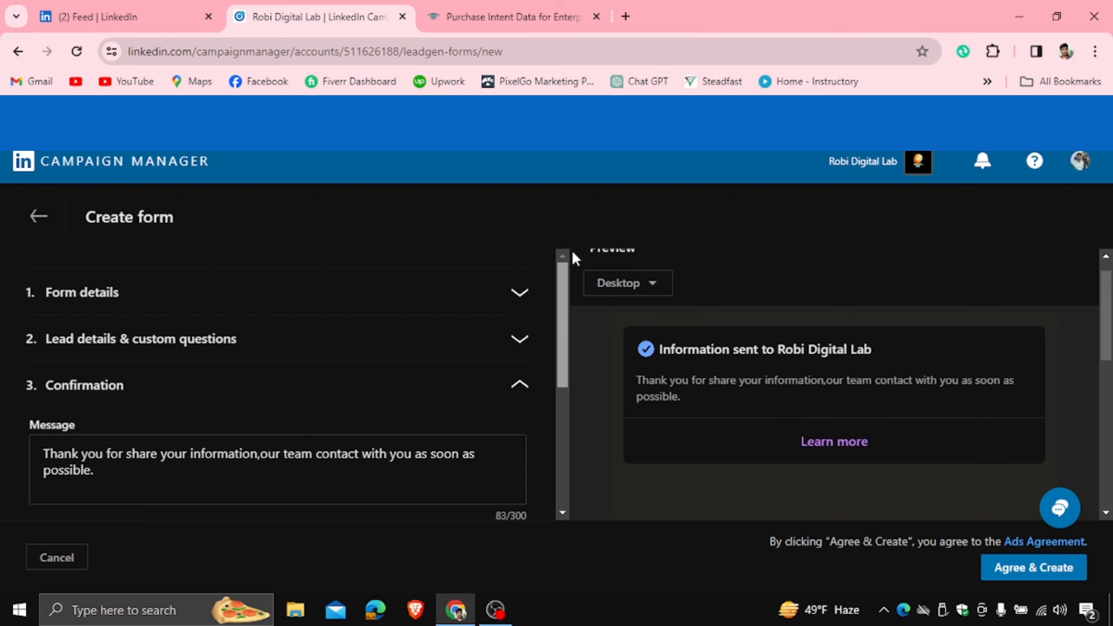
# - Re-expand the lead details and Confirmation sections and test the Learn more preview link
pyautogui.click(345, 345)
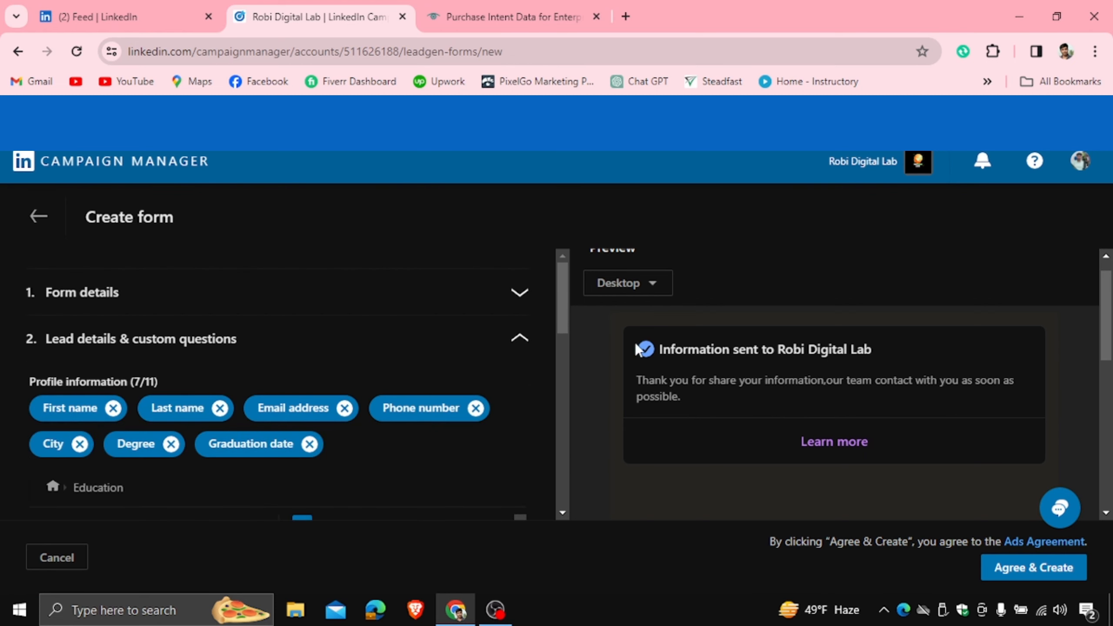
pyautogui.moveTo(566, 308); pyautogui.dragTo(564, 381)
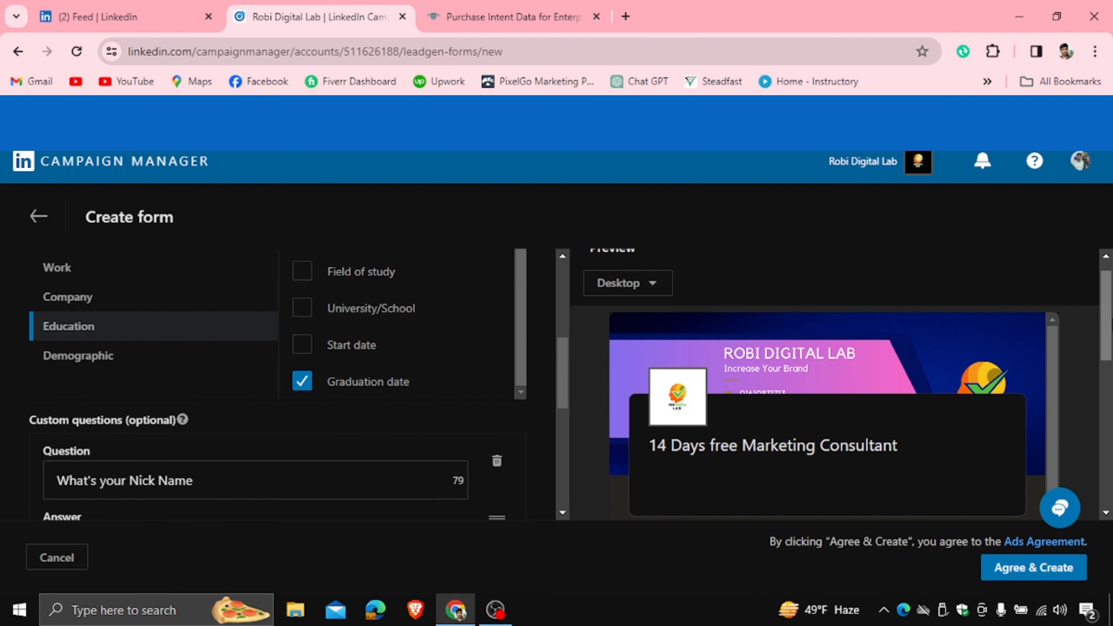
pyautogui.moveTo(1104, 318); pyautogui.dragTo(1060, 436)
pyautogui.scroll(-4, 1057, 306)
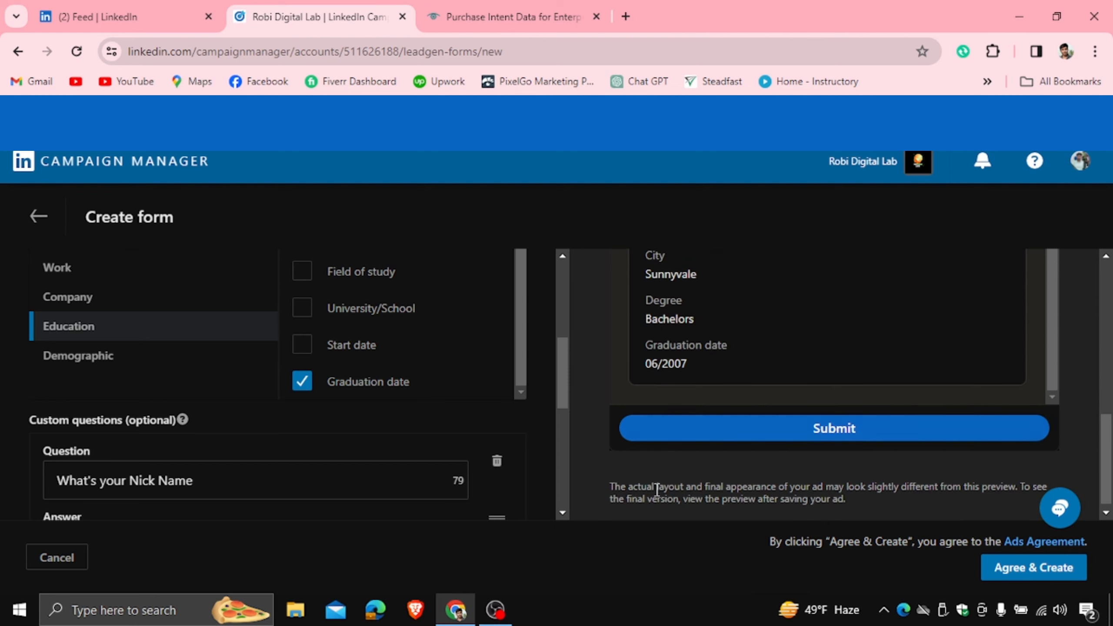
pyautogui.moveTo(565, 373); pyautogui.dragTo(559, 480)
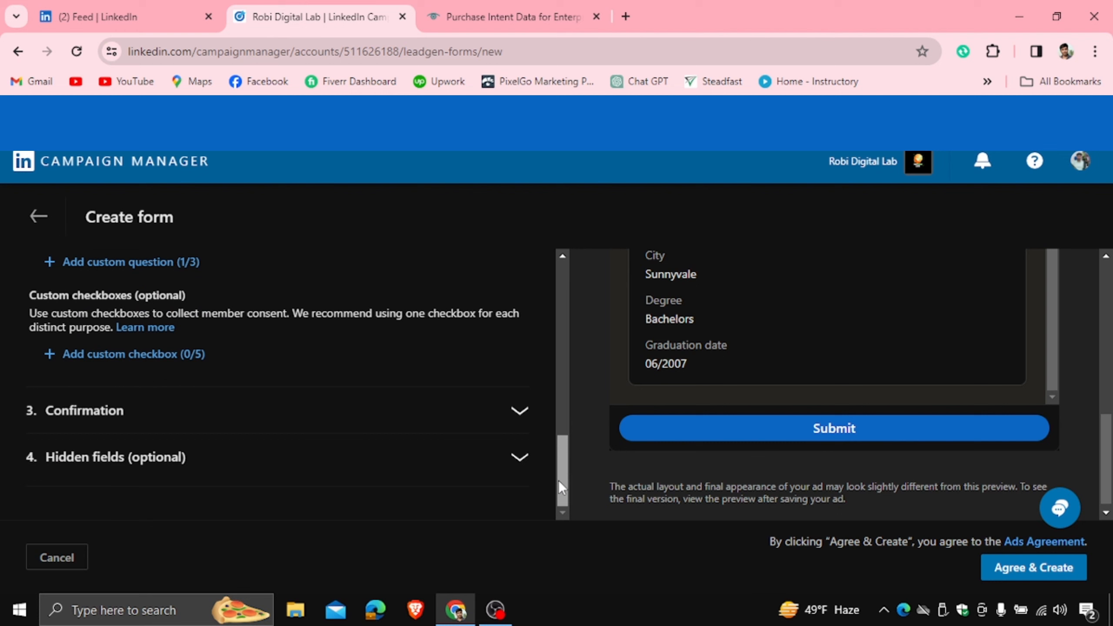
pyautogui.click(488, 421)
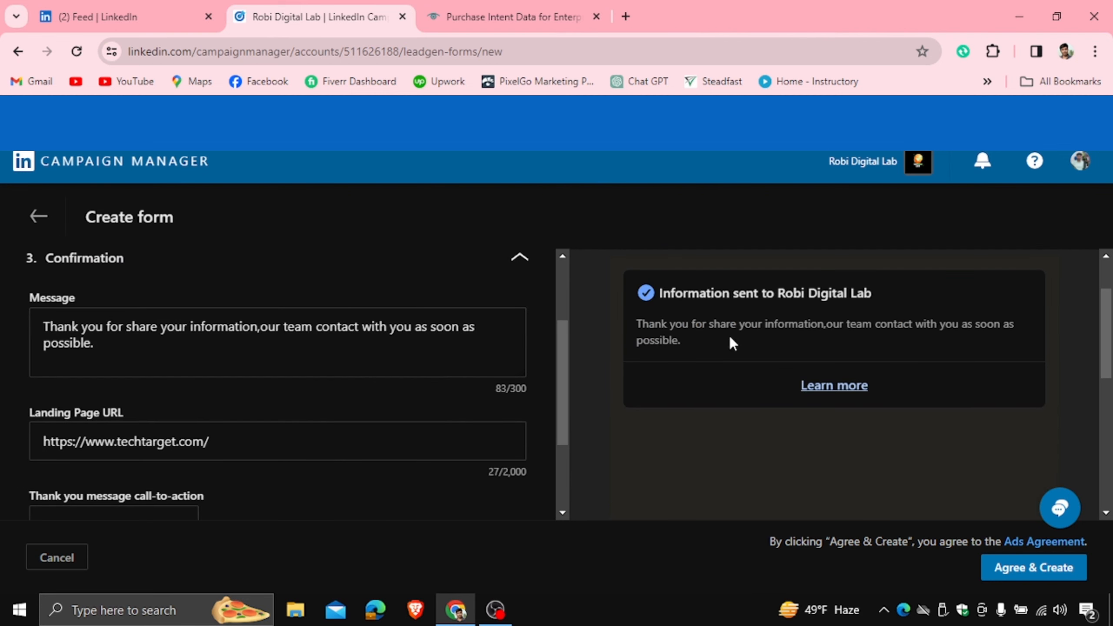
pyautogui.click(851, 384)
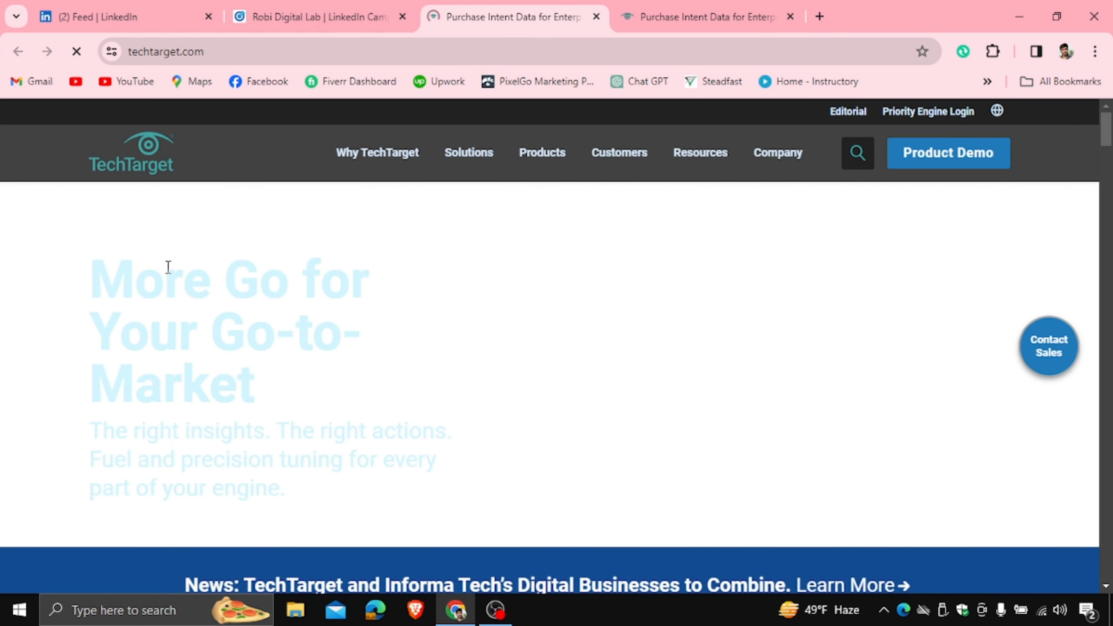
# - Back on the form, expand the '4. Hidden fields (optional)' section
pyautogui.click(349, 7)
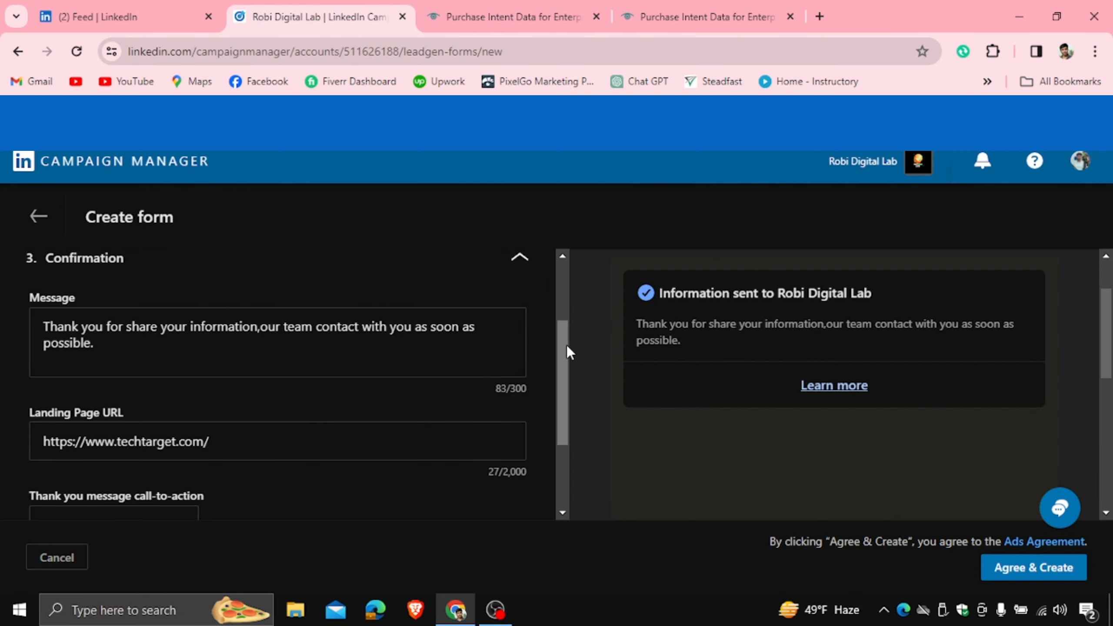
pyautogui.scroll(-1, 567, 344)
pyautogui.scroll(-1, 566, 389)
pyautogui.click(516, 455)
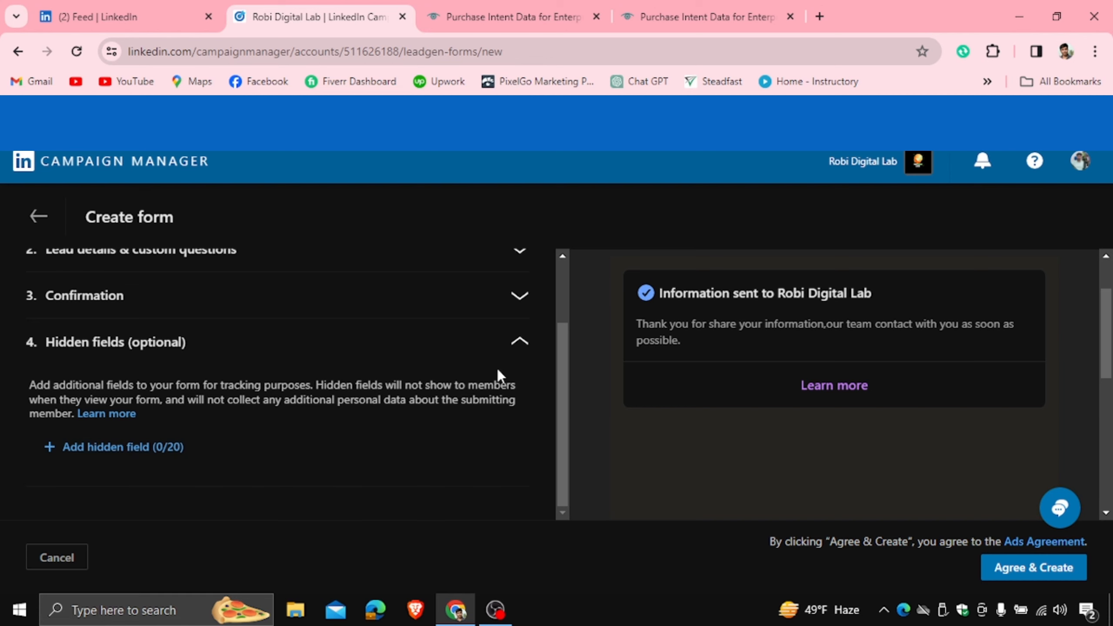
# - Save the lead gen form with Agree & Create
pyautogui.scroll(1, 569, 346)
pyautogui.scroll(2, 571, 438)
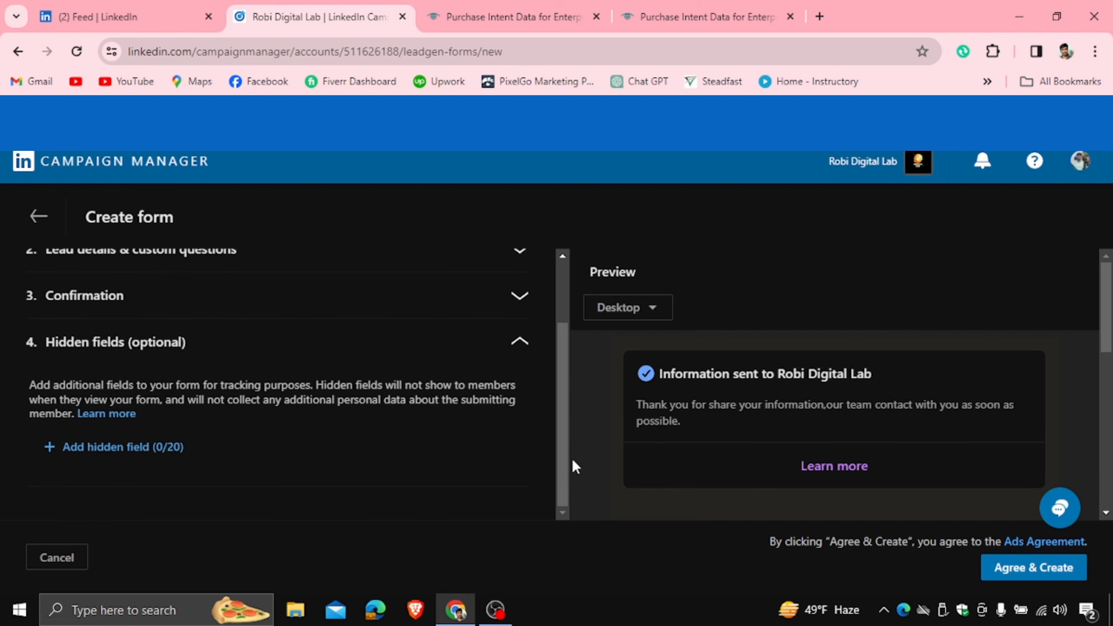
pyautogui.scroll(1, 566, 417)
pyautogui.scroll(1, 570, 377)
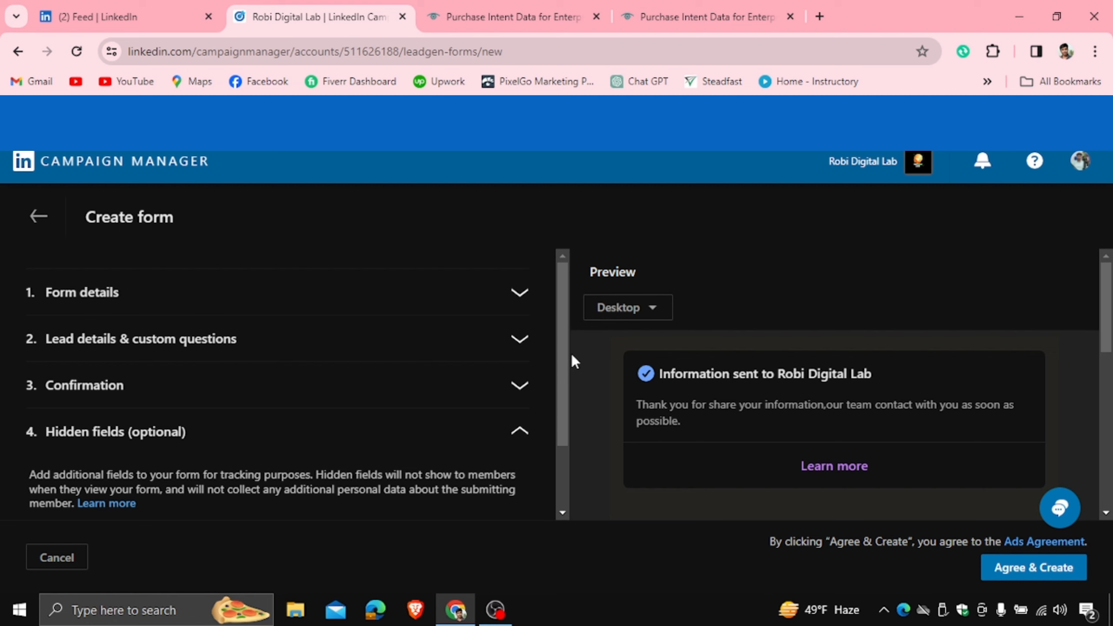
pyautogui.click(1108, 367)
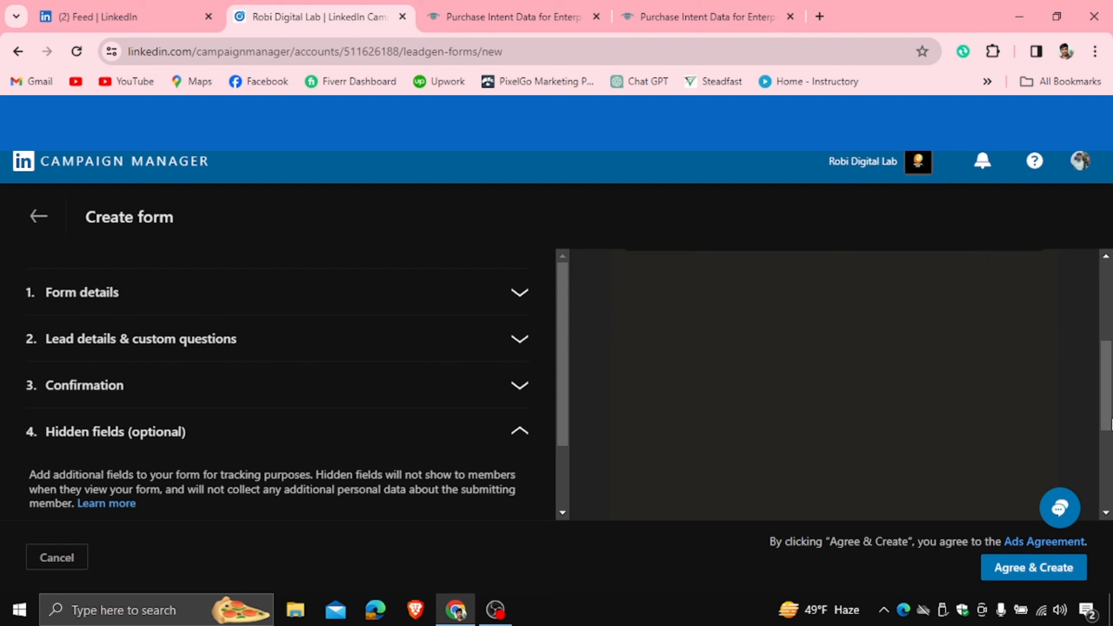
pyautogui.click(1036, 569)
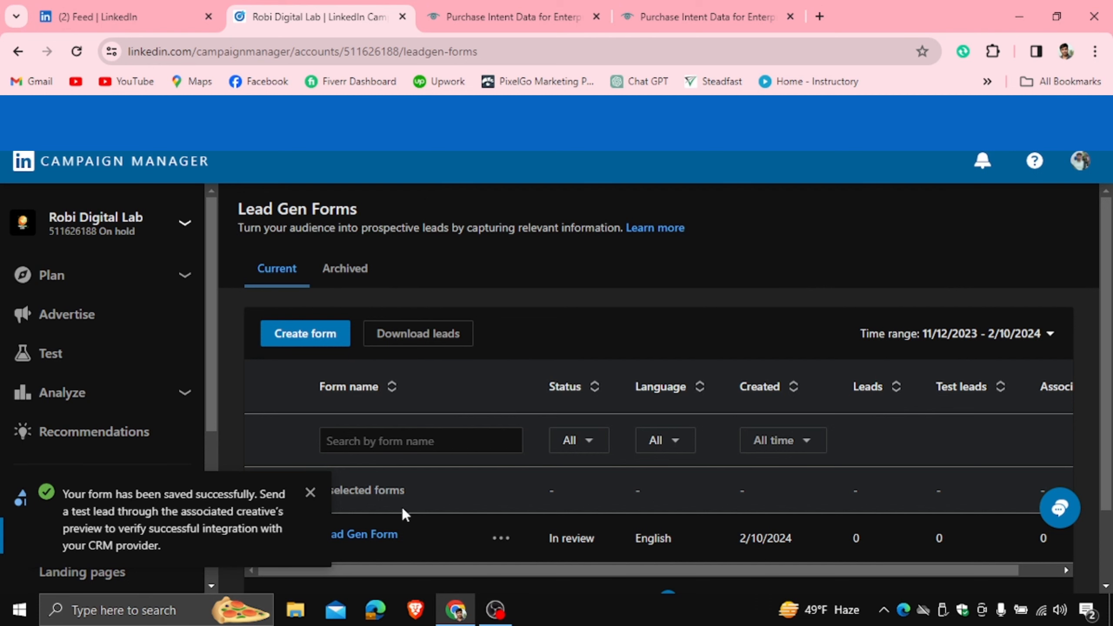
# - Dismiss the form-saved notice and open 'Lead Gen Form' from the forms list
pyautogui.scroll(-2, 307, 509)
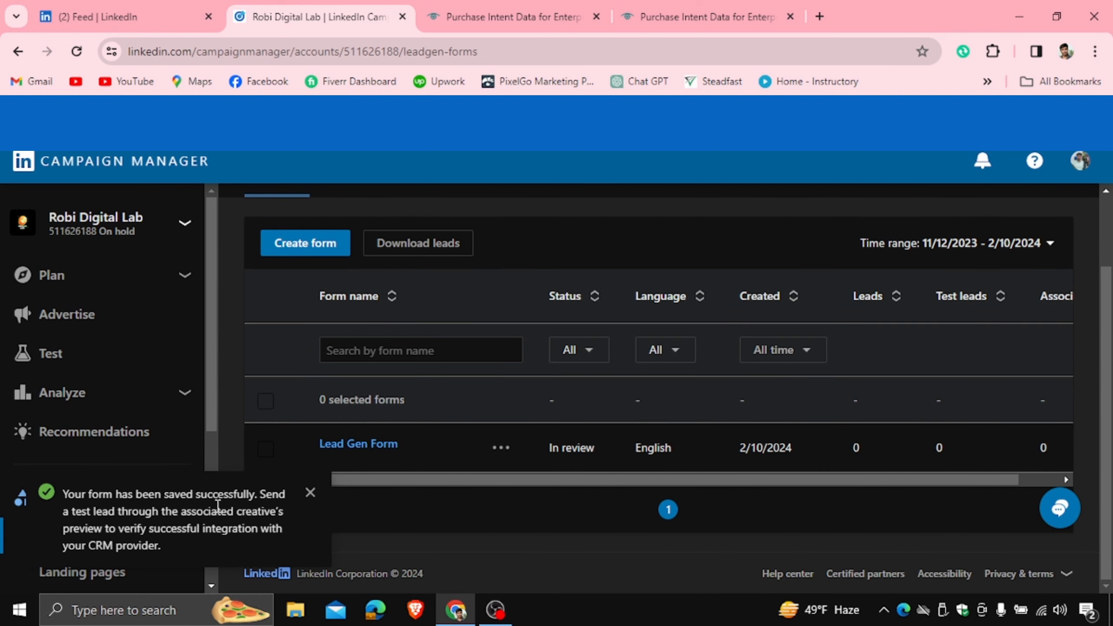
pyautogui.click(310, 493)
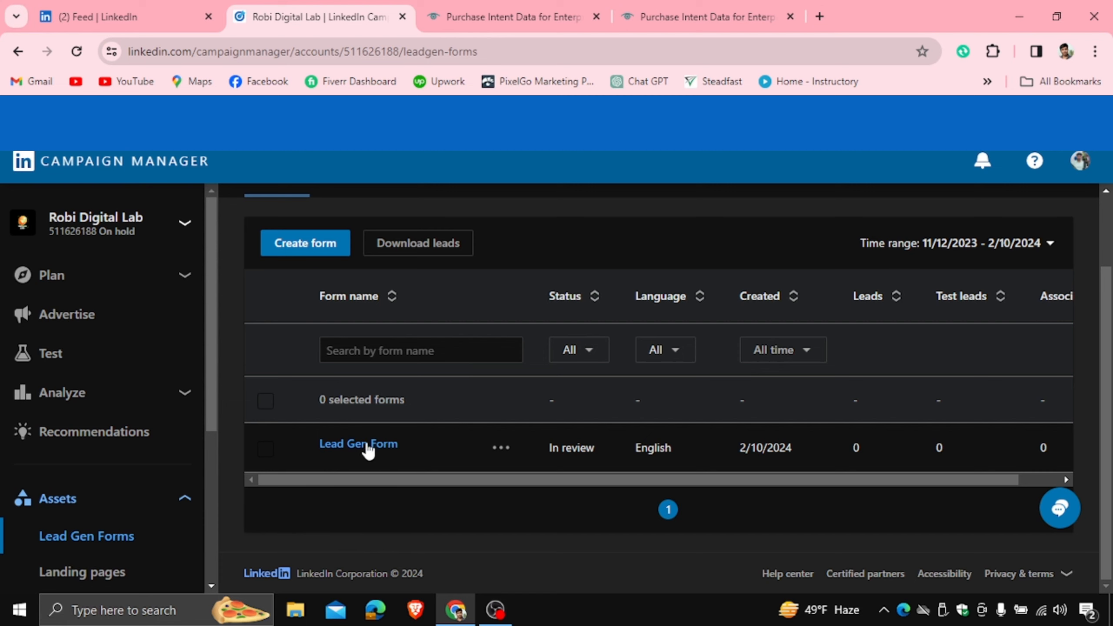
pyautogui.click(352, 447)
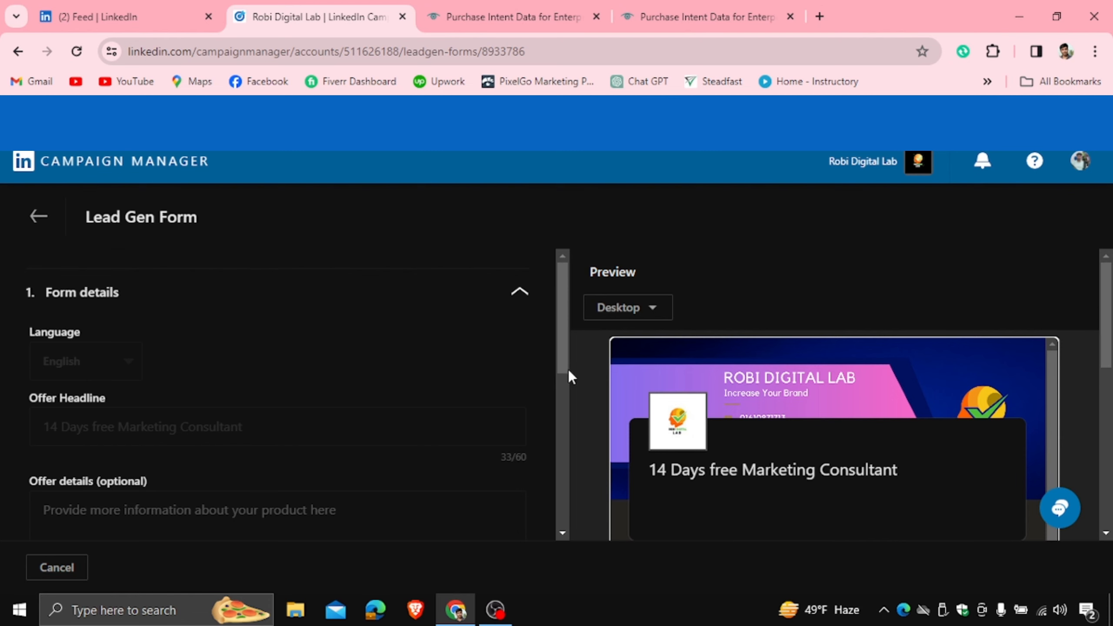
# - In the preview, replace the sample e-mail with a test address and enter a phone number
pyautogui.scroll(-5, 1105, 331)
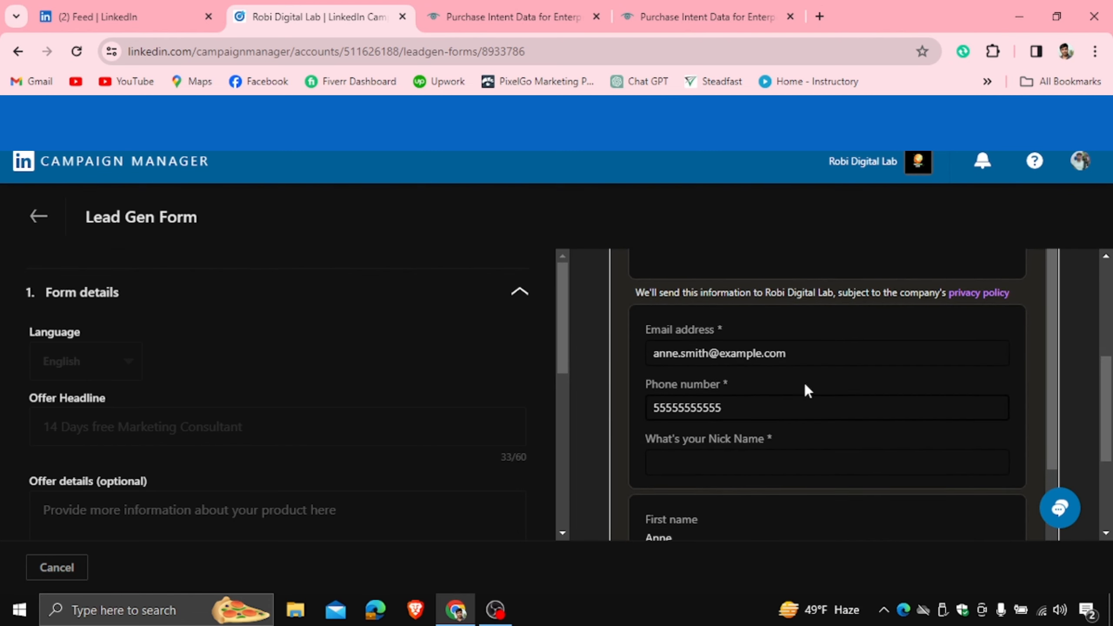
pyautogui.click(784, 351)
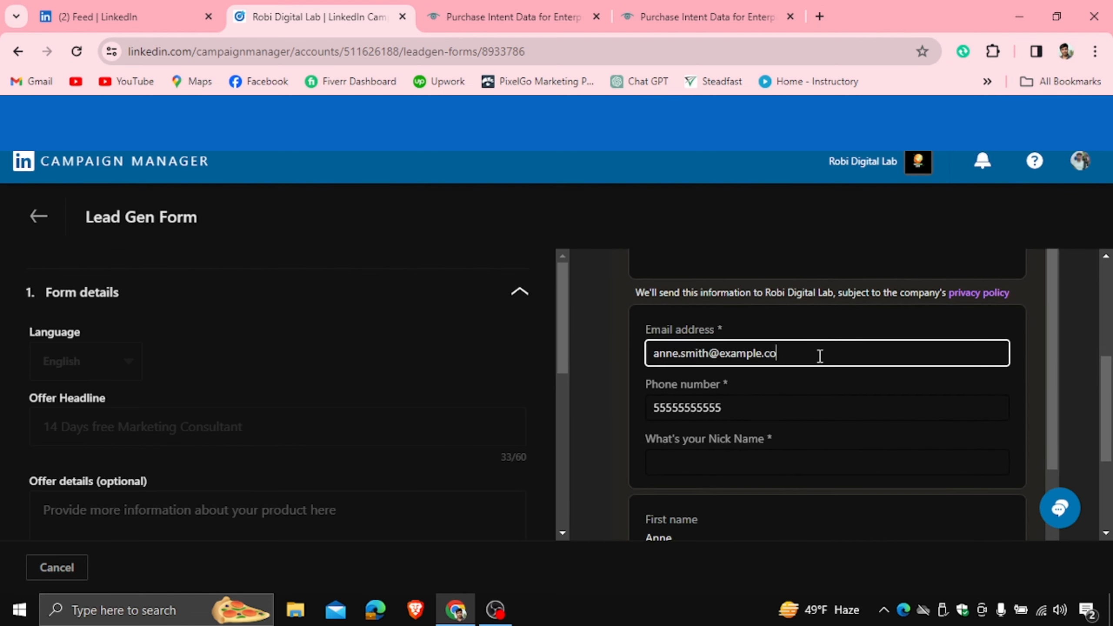
pyautogui.press('BackSpace')
pyautogui.press('BackSpace')
pyautogui.press('BackSpace')
pyautogui.press('BackSpace')
pyautogui.press('BackSpace')
pyautogui.press('BackSpace')
pyautogui.press('BackSpace')
pyautogui.press('BackSpace')
pyautogui.press('BackSpace')
pyautogui.press('BackSpace')
pyautogui.press('BackSpace')
pyautogui.press('BackSpace')
pyautogui.press('BackSpace')
pyautogui.press('BackSpace')
pyautogui.press('BackSpace')
pyautogui.press('BackSpace')
pyautogui.press('BackSpace')
pyautogui.press('BackSpace')
pyautogui.press('BackSpace')
pyautogui.press('BackSpace')
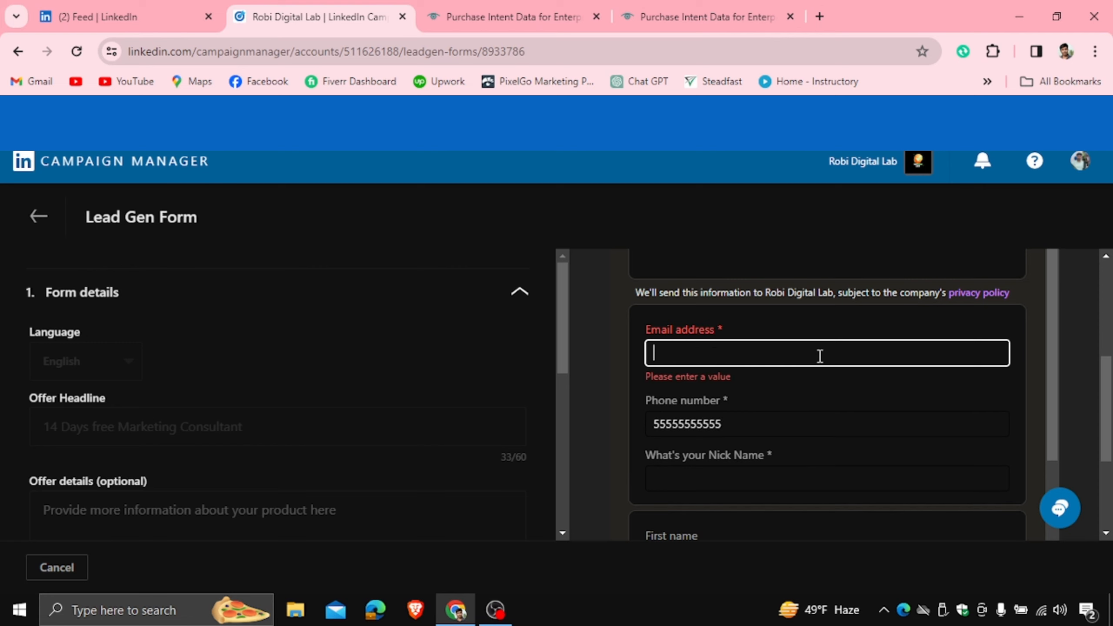
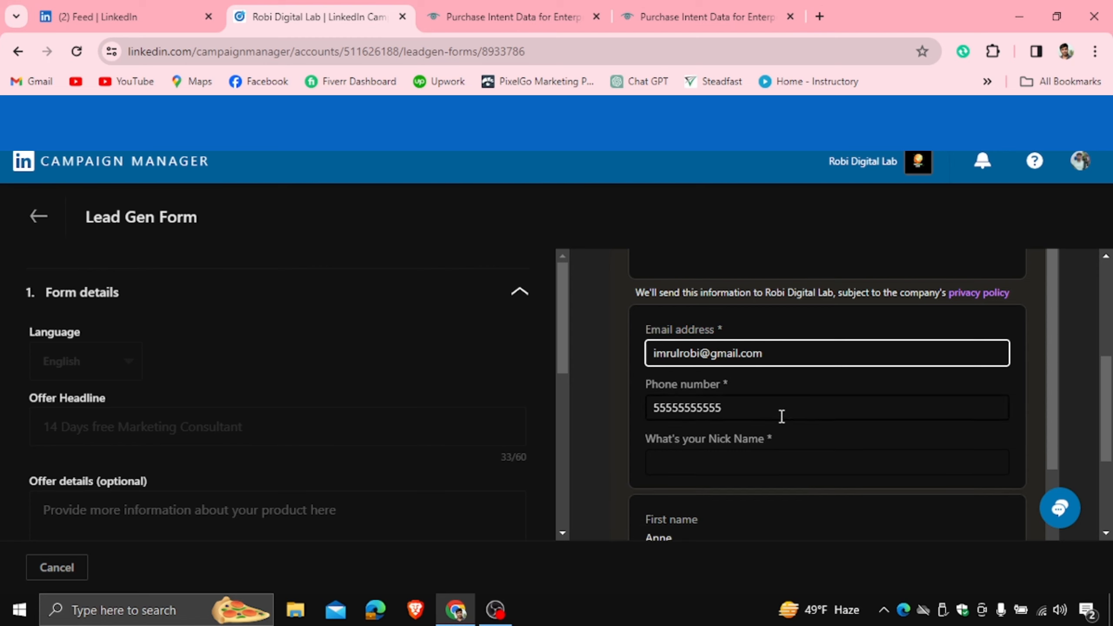
pyautogui.press('Tab')
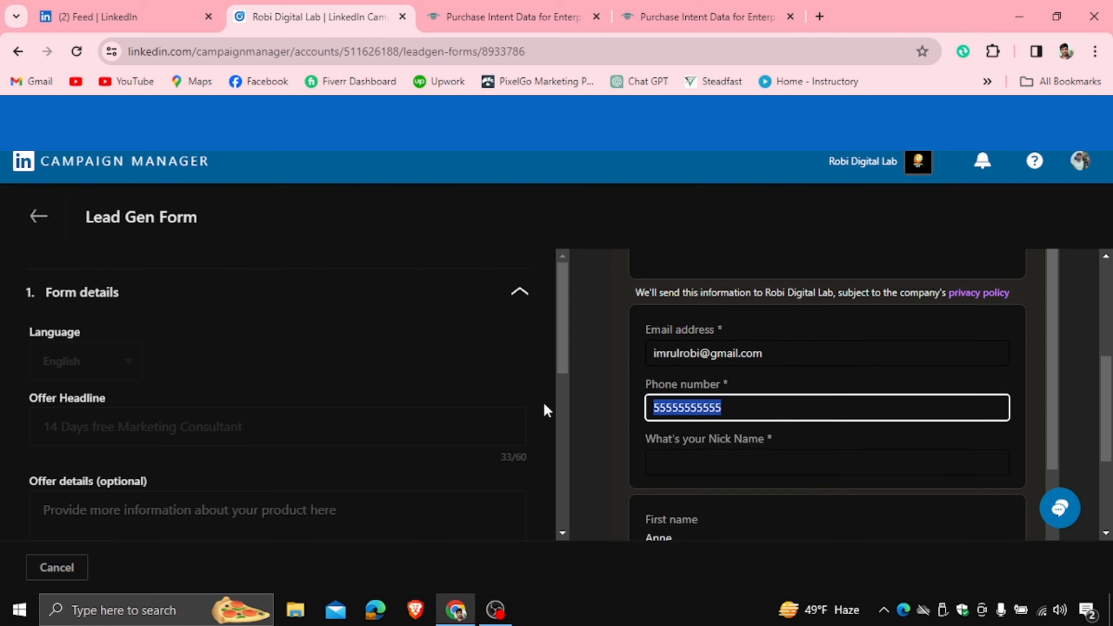
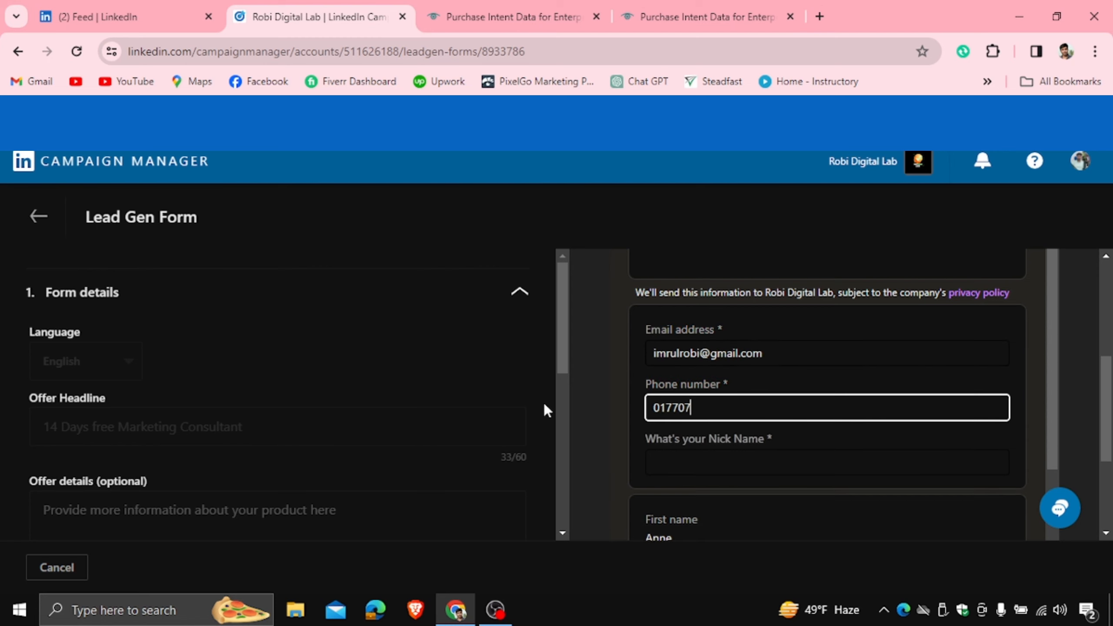
# - Start the nickname answer and scroll the preview down to Submit
pyautogui.click(719, 467)
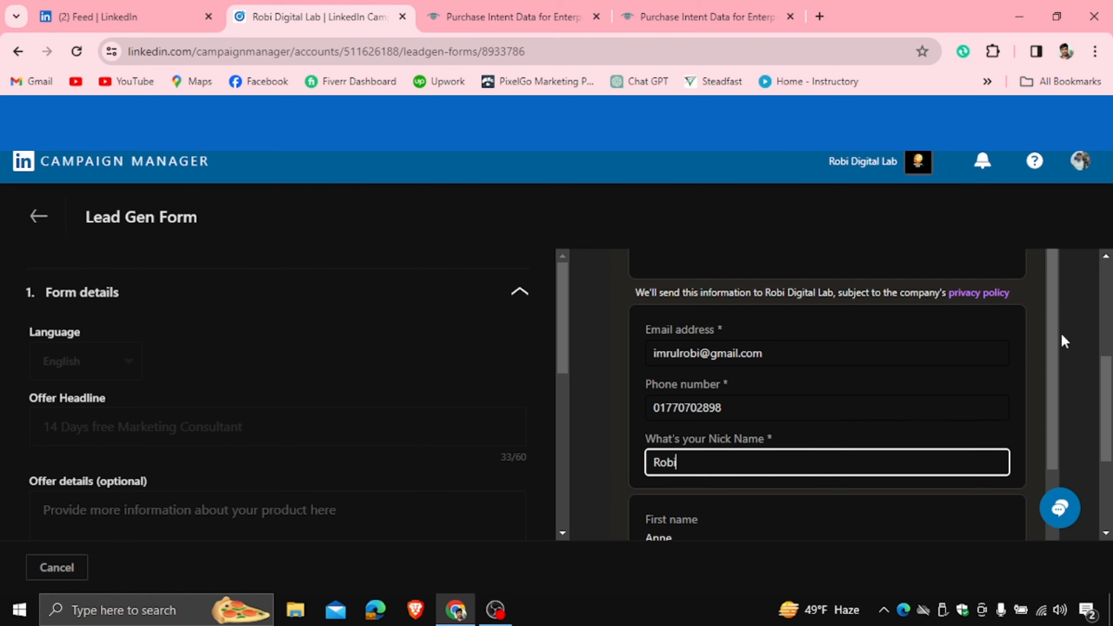
pyautogui.moveTo(1061, 334); pyautogui.dragTo(1049, 468)
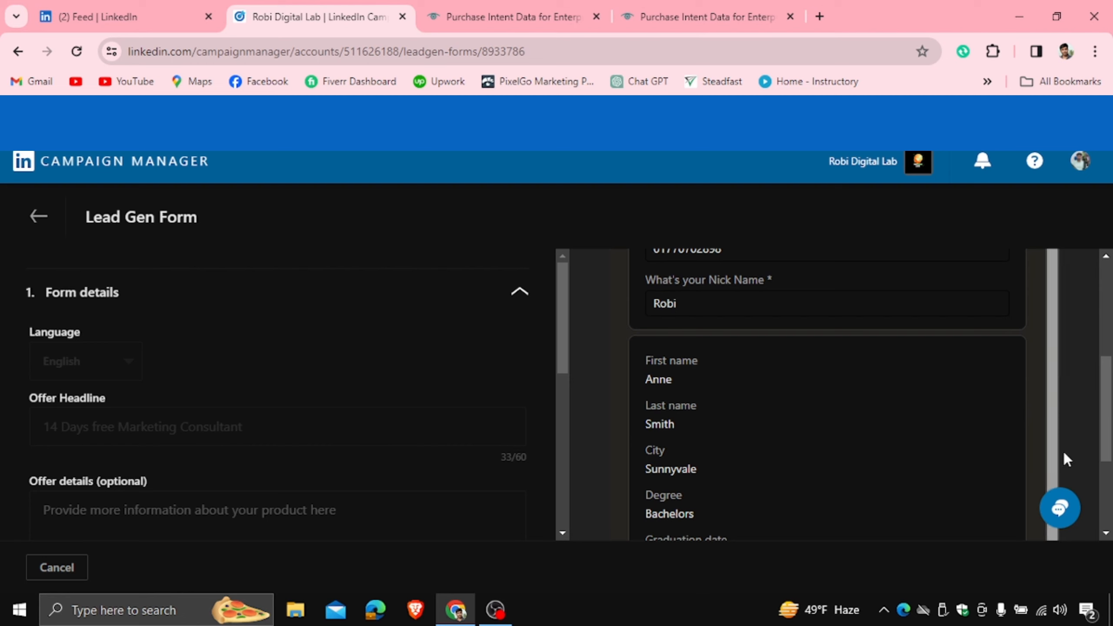
pyautogui.scroll(-4, 833, 439)
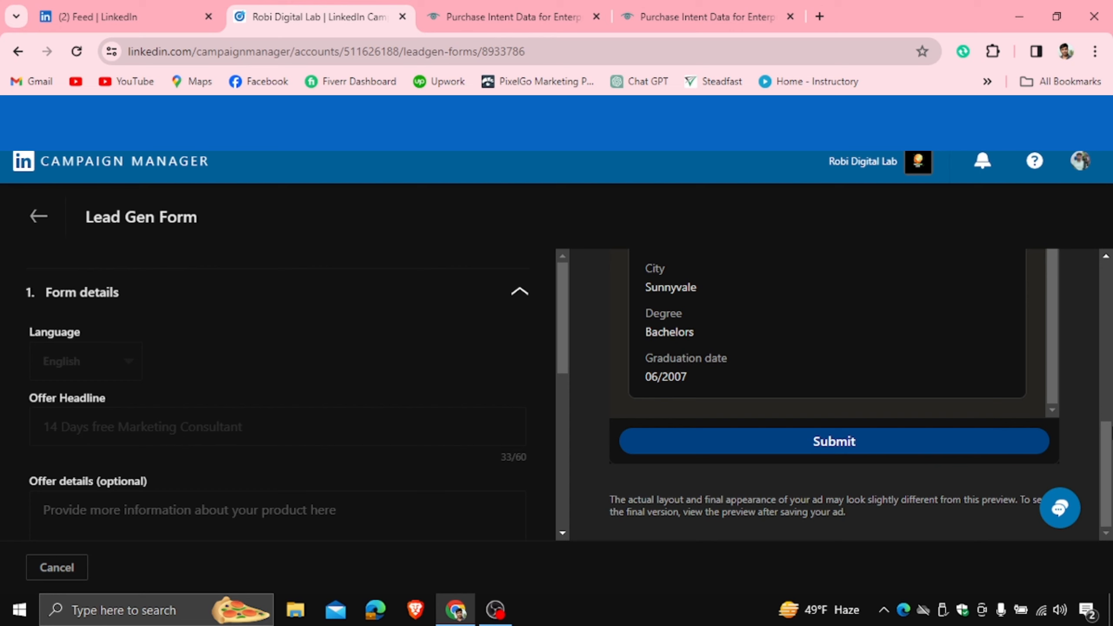
pyautogui.moveTo(1111, 452); pyautogui.dragTo(1112, 290)
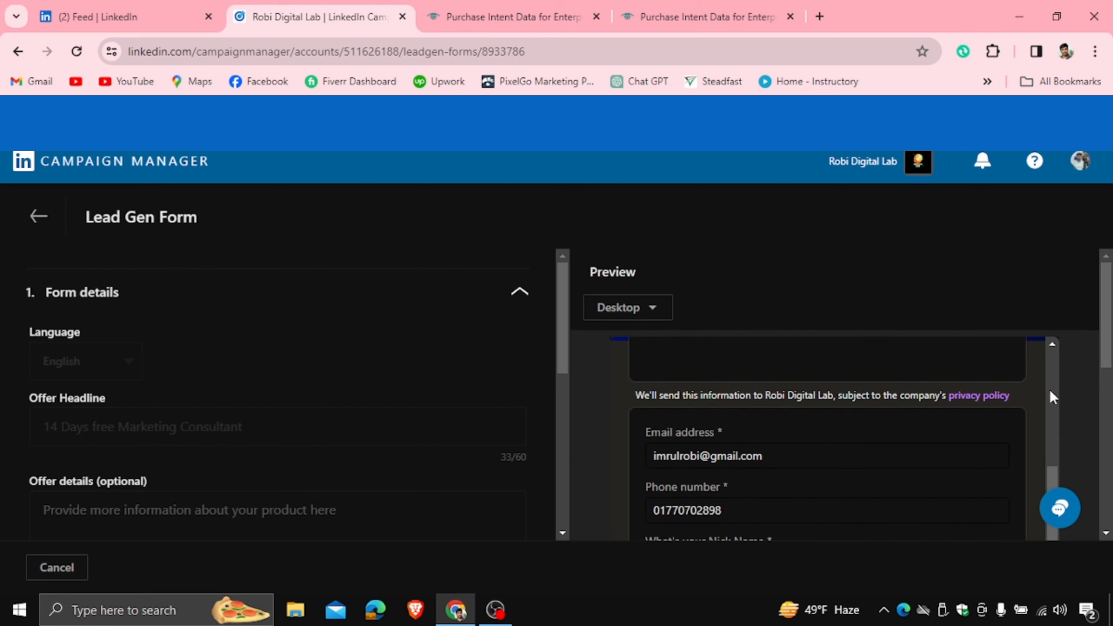
pyautogui.moveTo(1052, 472)
pyautogui.mouseDown()
pyautogui.moveTo(1044, 349)
pyautogui.moveTo(1052, 472)
pyautogui.mouseUp()
pyautogui.scroll(-5, 1102, 448)
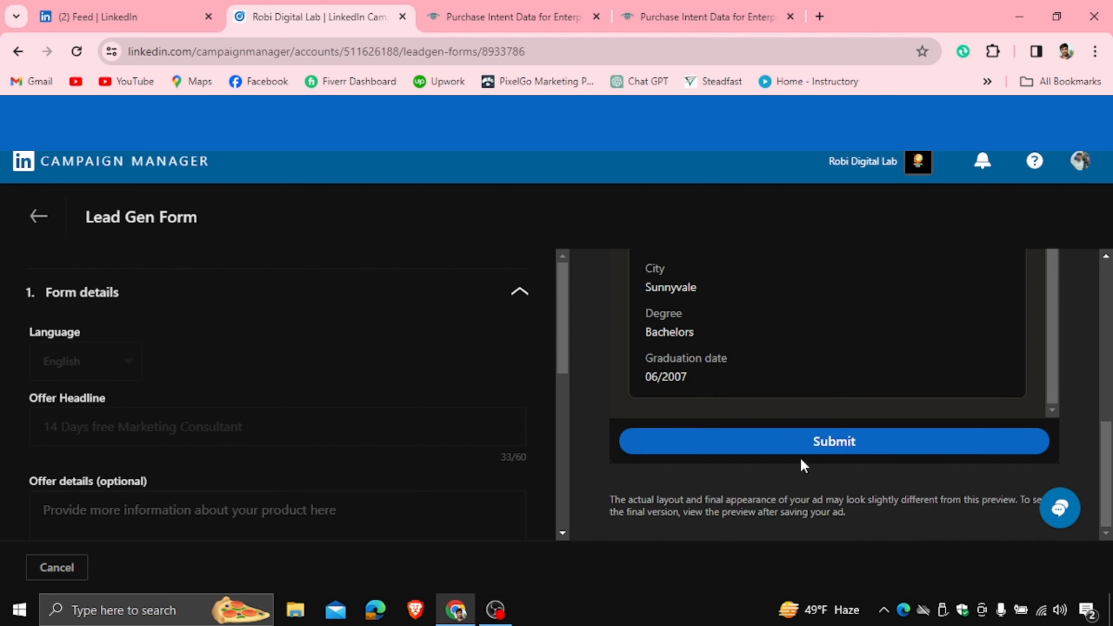
pyautogui.moveTo(560, 343); pyautogui.dragTo(555, 528)
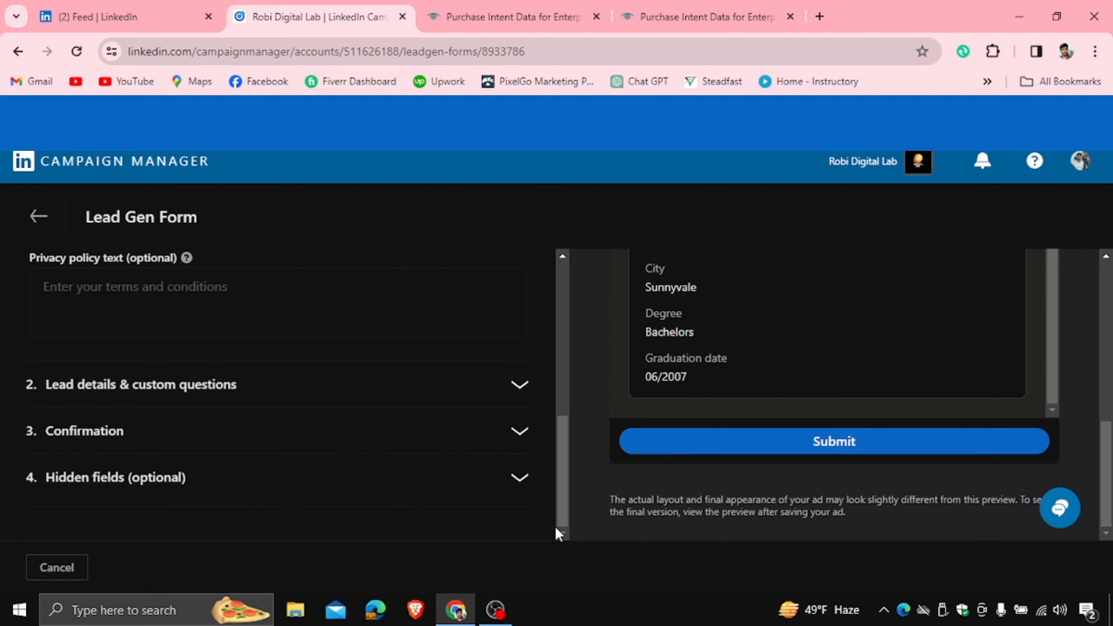
# - Check that the confirmation's Learn more link opens techtarget.com, then come back to the form
pyautogui.click(284, 431)
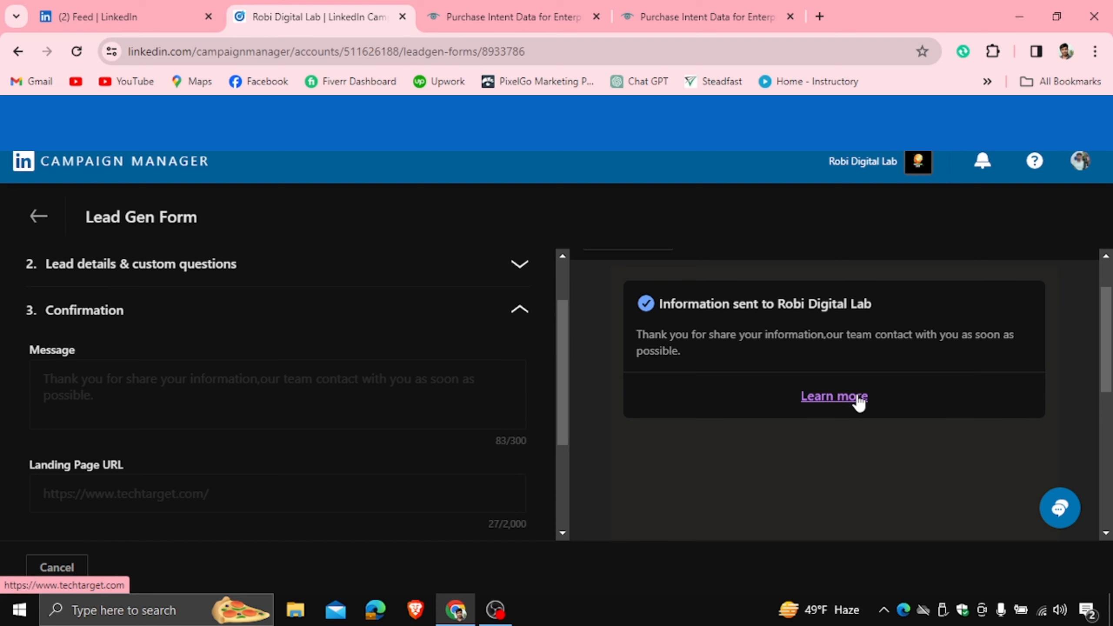
pyautogui.click(856, 399)
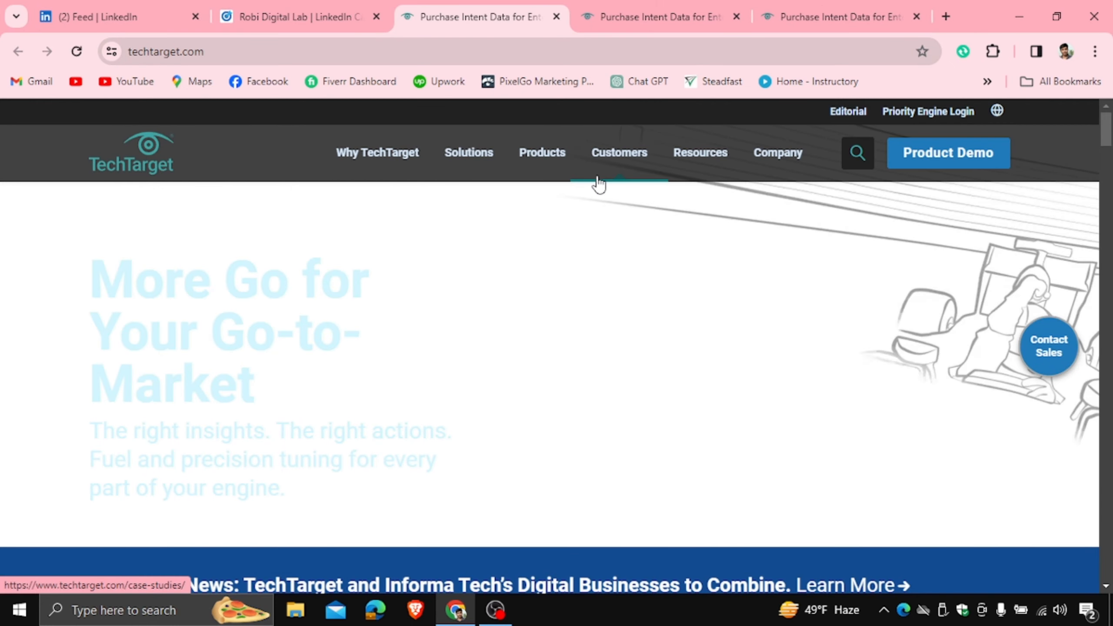
pyautogui.click(349, 6)
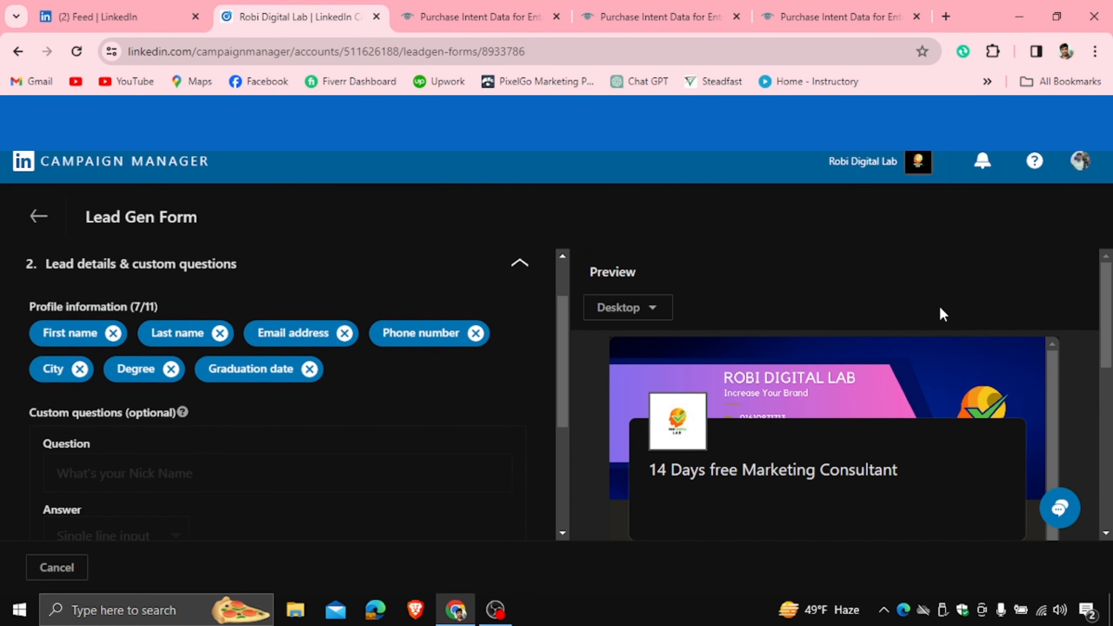
# - Switch the form preview from Desktop to Mobile and review the contact fields and nickname question
pyautogui.scroll(-5, 829, 395)
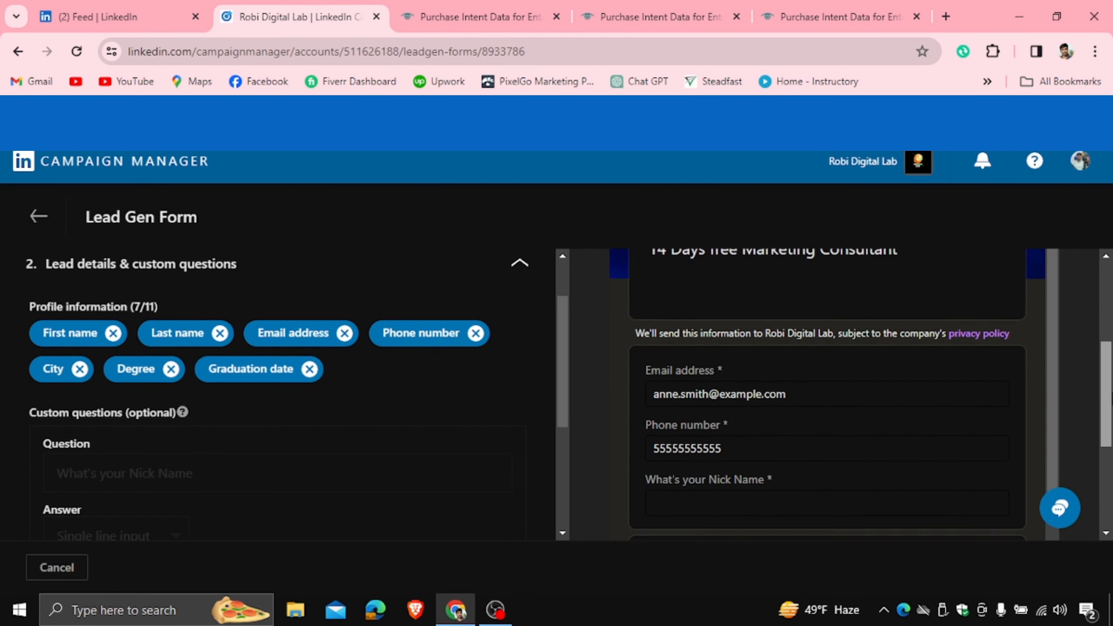
pyautogui.scroll(5, 1110, 324)
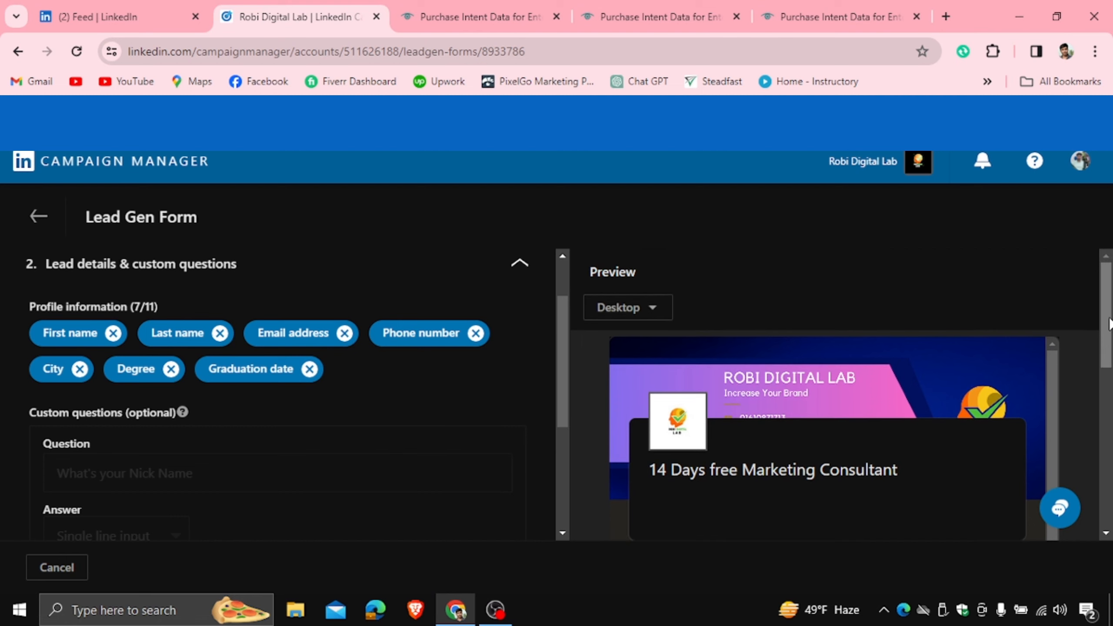
pyautogui.click(651, 311)
pyautogui.click(629, 397)
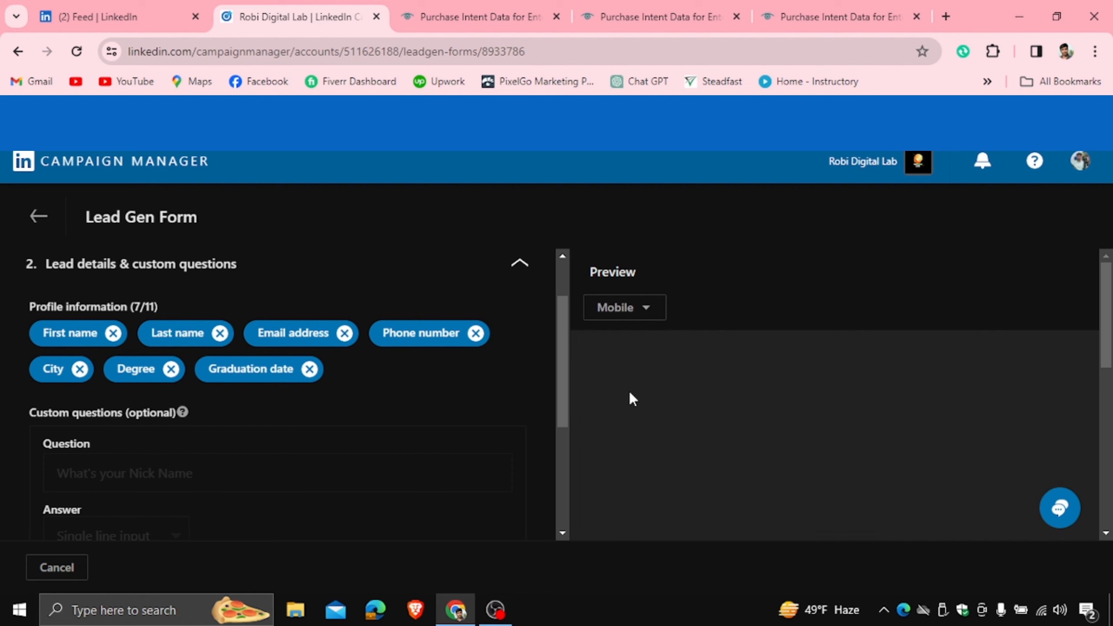
pyautogui.scroll(-5, 1109, 310)
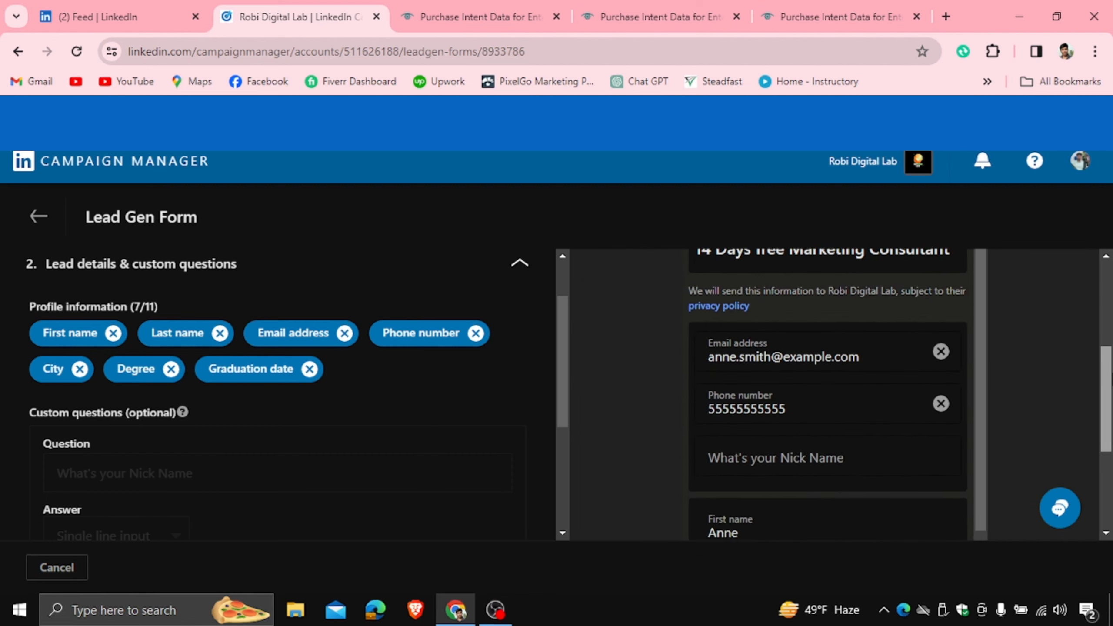
pyautogui.scroll(5, 1096, 326)
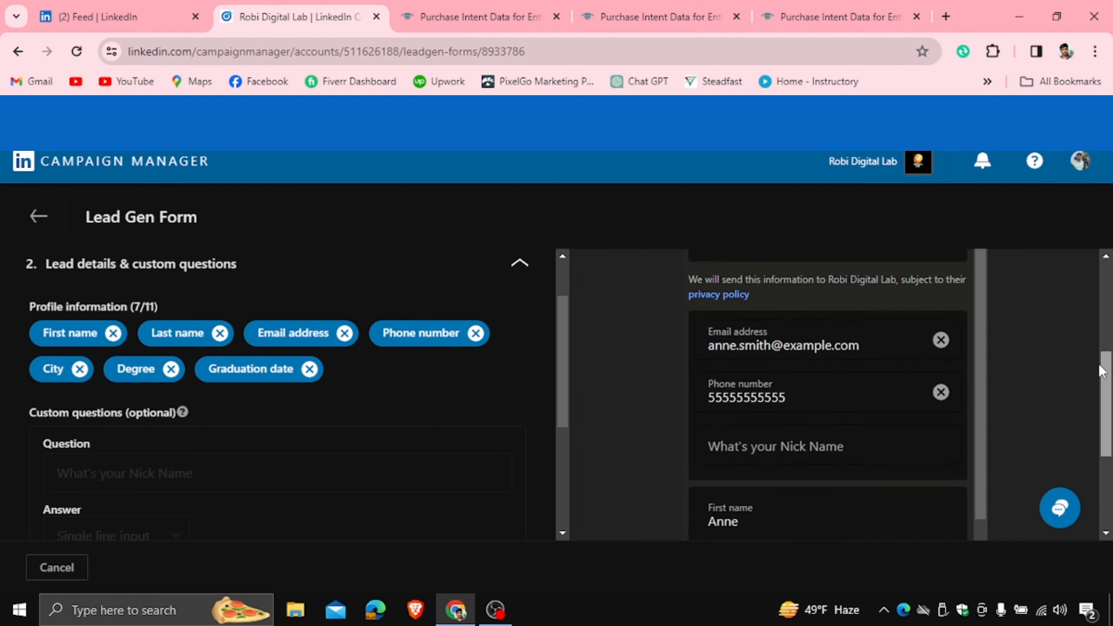